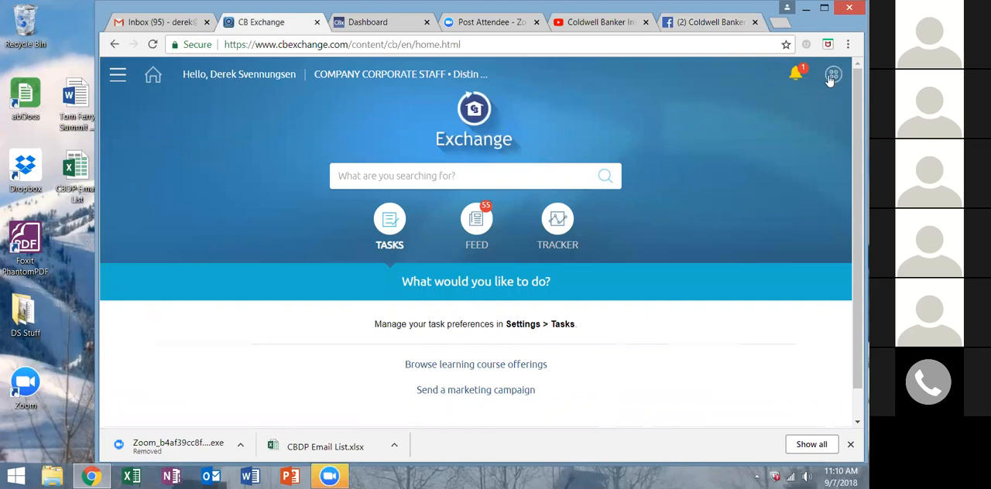
Open the Springboard and look through its tools down to CBx Listing Experience.
click(830, 76)
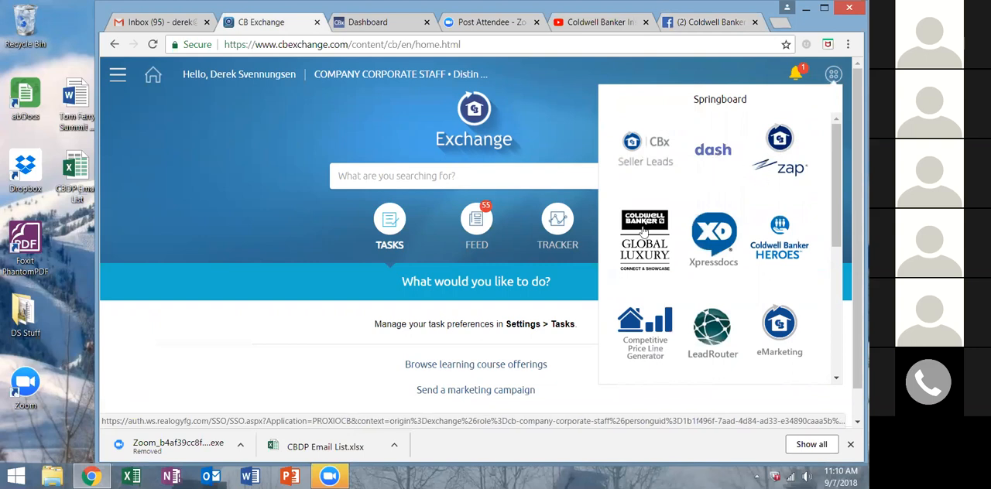
scroll(654, 241, down, 2)
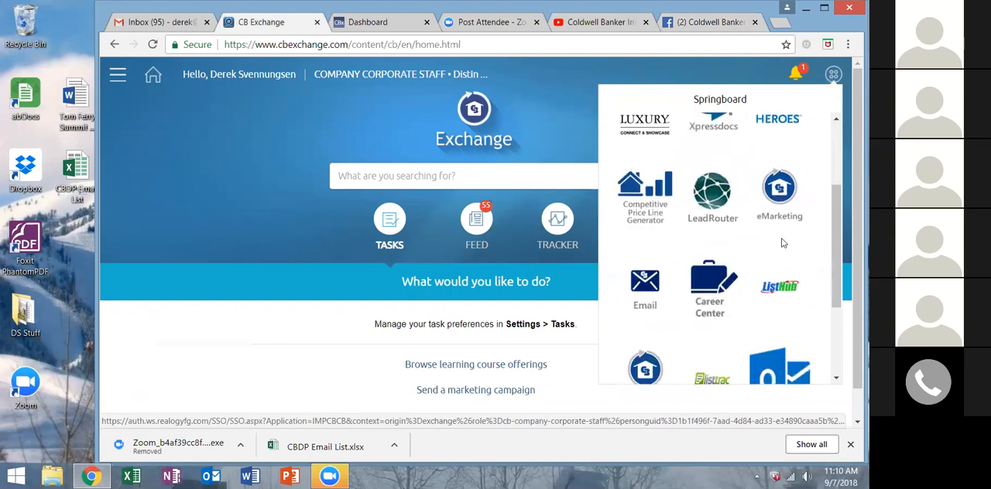
scroll(696, 263, down, 2)
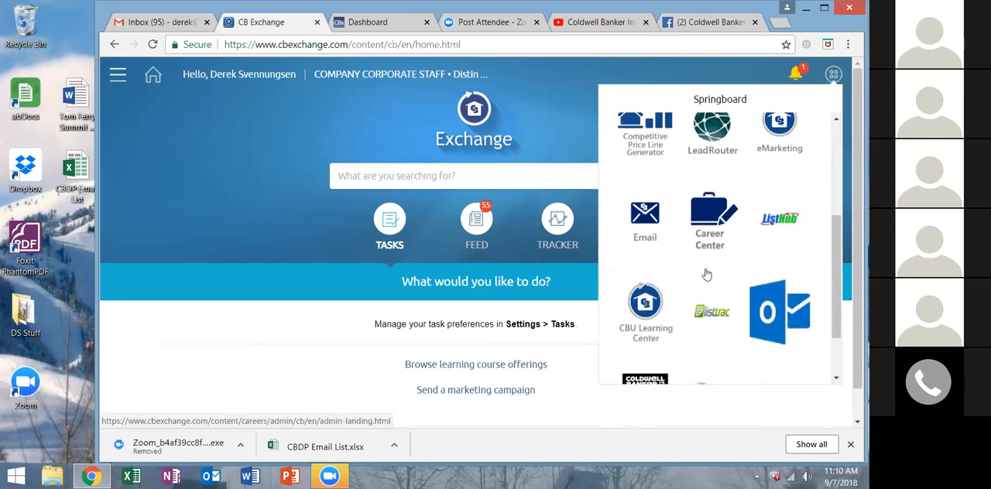
scroll(743, 302, down, 1)
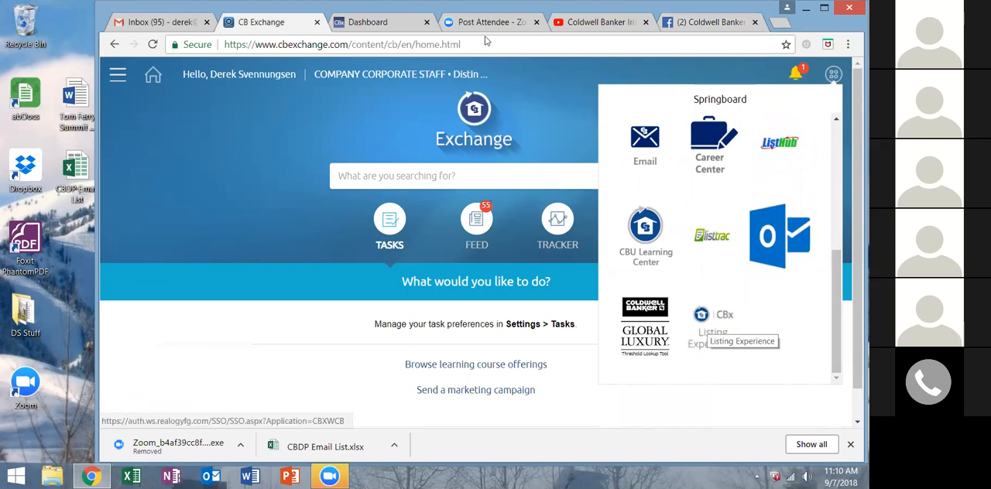
Switch to the CBx dashboard, widen the browser window, and start a new presentation.
click(379, 23)
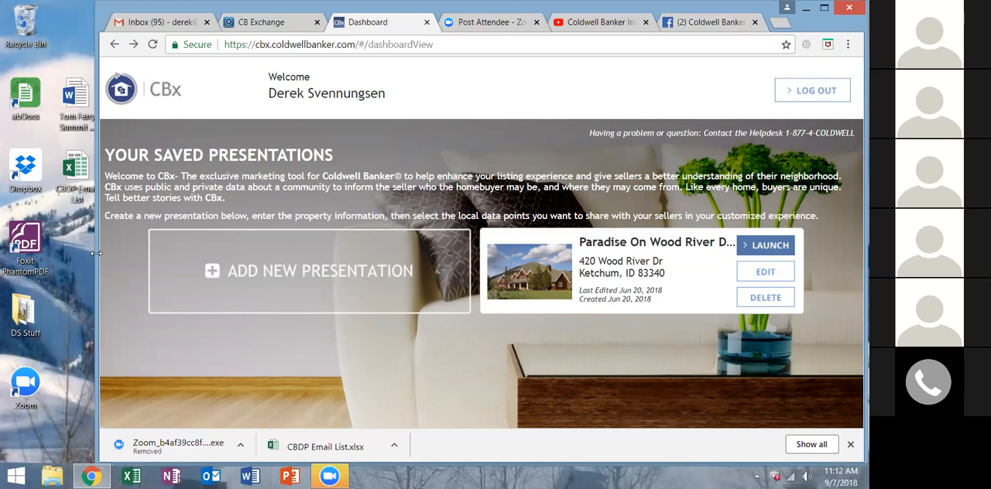
drag(95, 252, 31, 252)
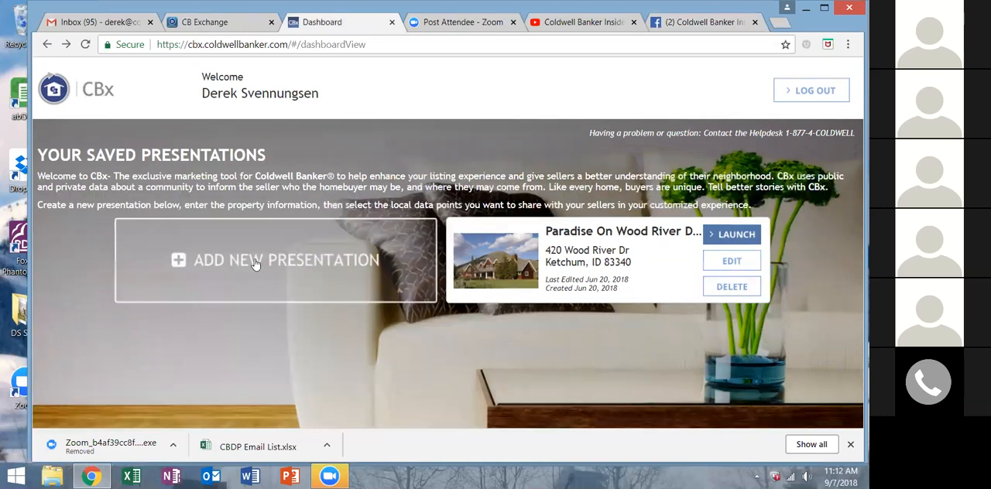
click(271, 249)
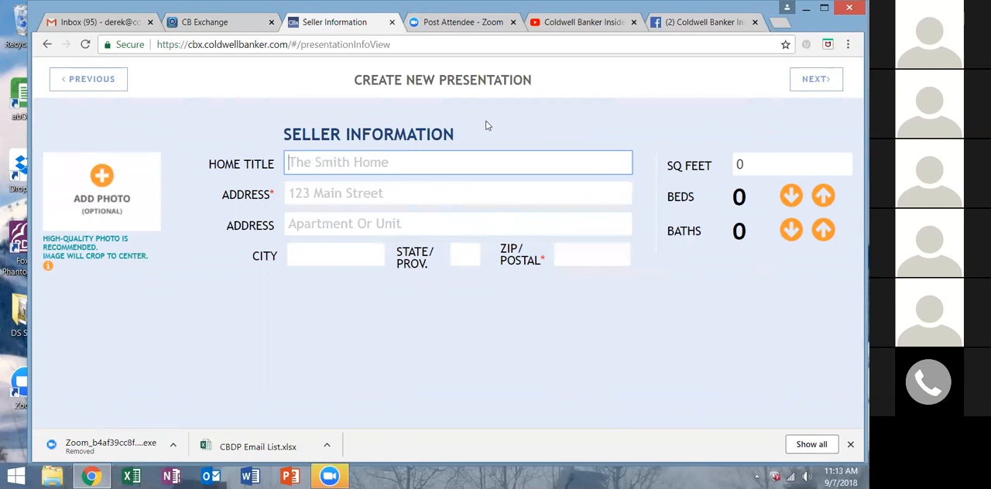
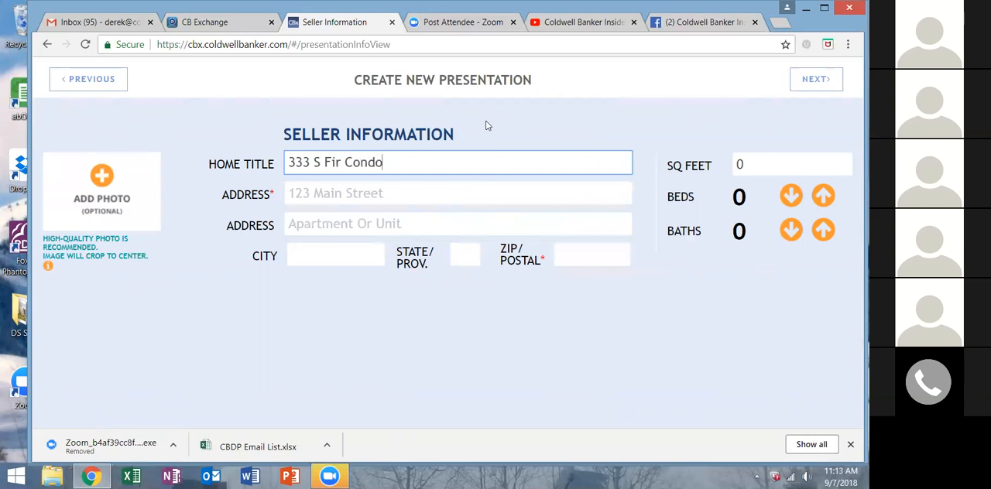
Set the home title to the property's house number and street name followed by "Condo".
key(Tab)
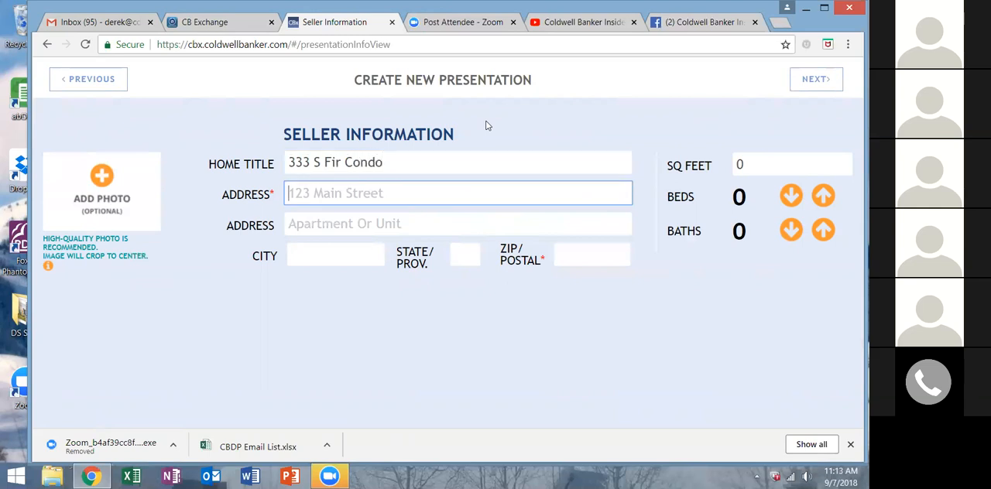
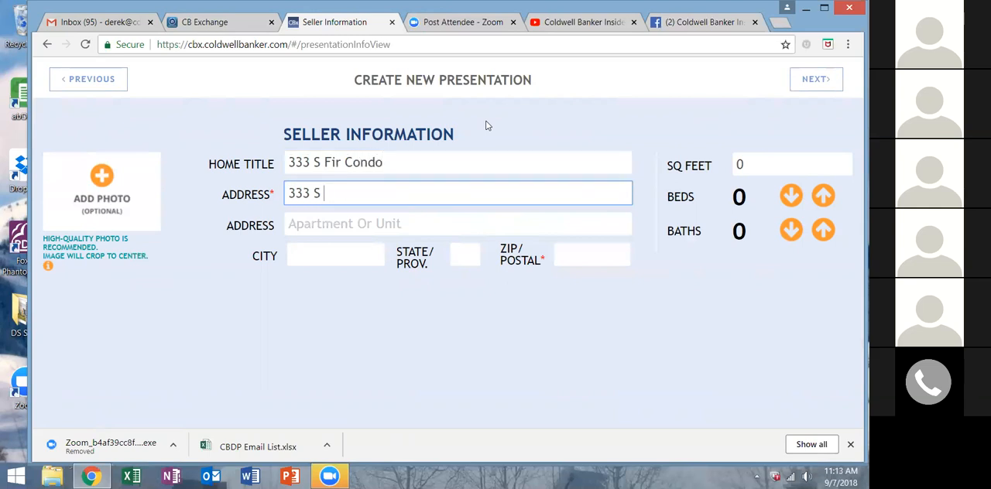
Enter the property's street address in the required address line.
key(Tab)
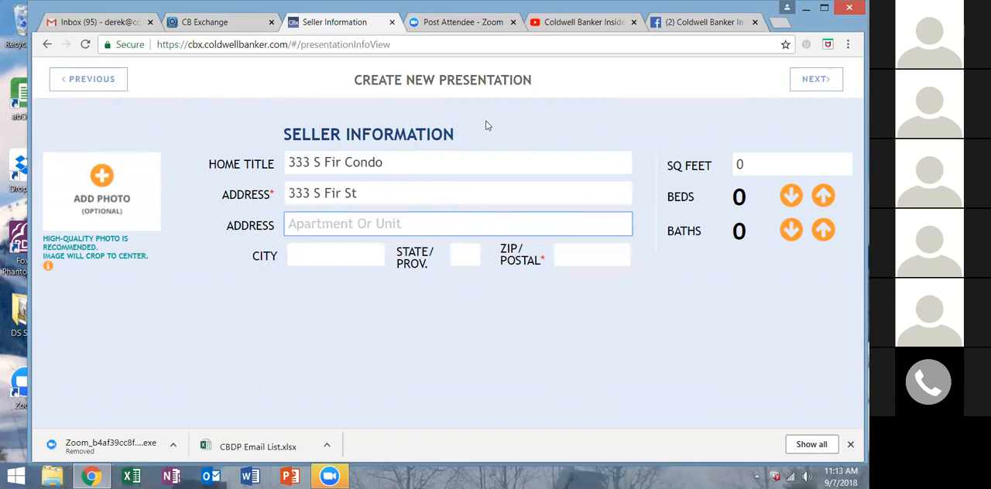
Leave the unit line blank and enter the property's city, state and ZIP code.
key(Tab)
text(Telluride)
key(Tab)
text(C)
key(ctrl+shift+o)
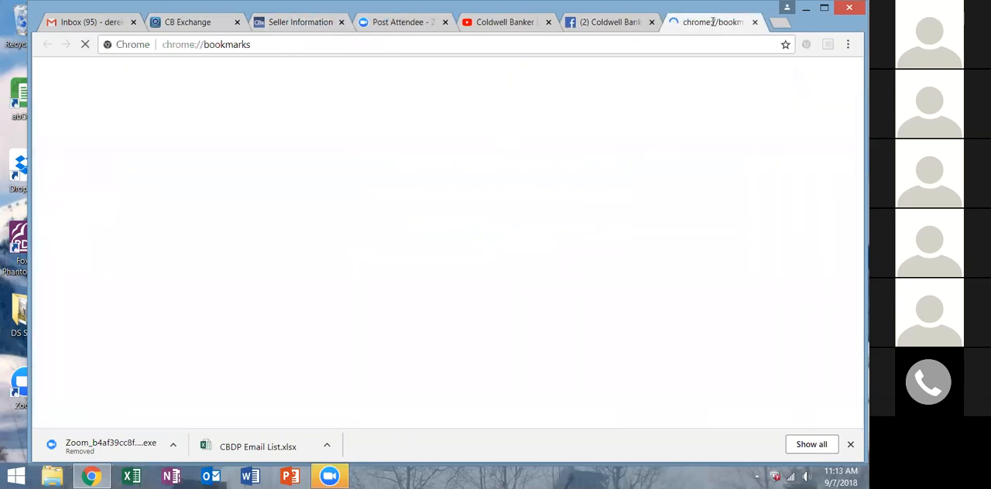
click(754, 22)
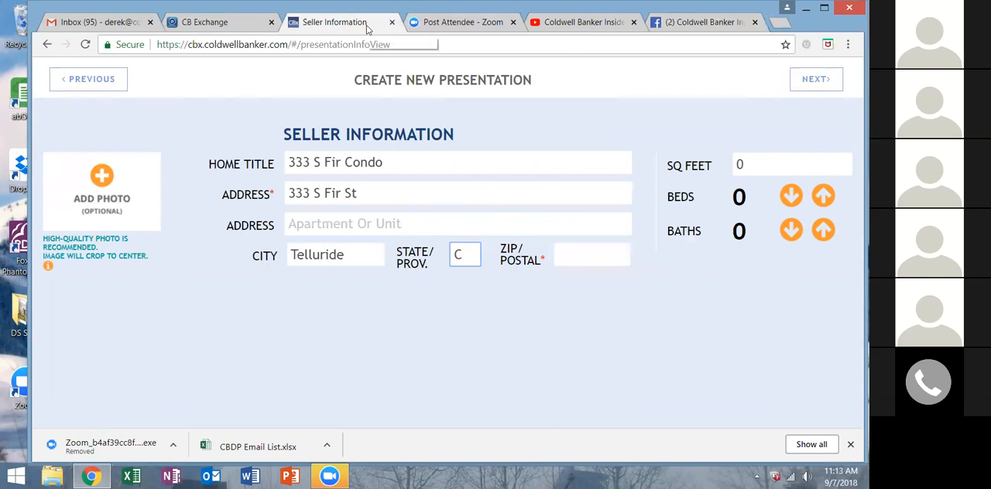
text(O)
key(Tab)
text(81435)
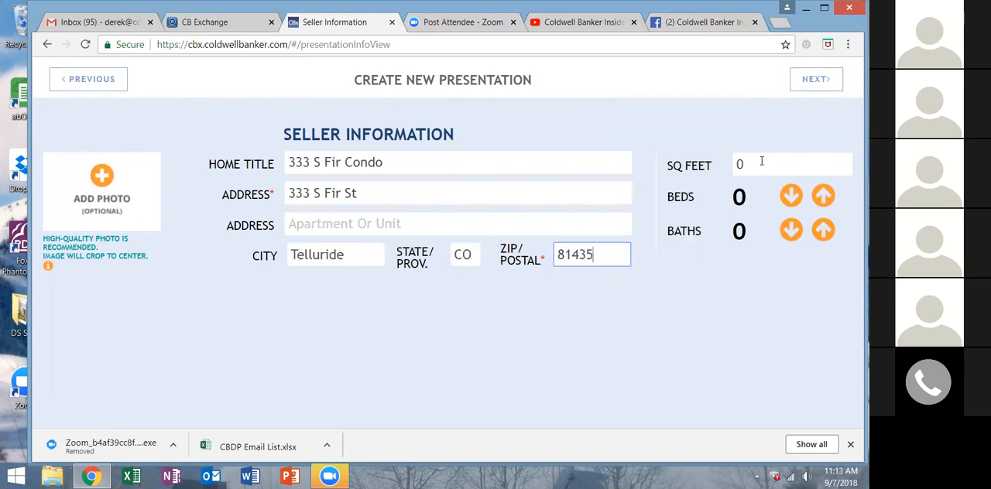
Set the home's size to 1,743 square feet.
drag(762, 161, 733, 167)
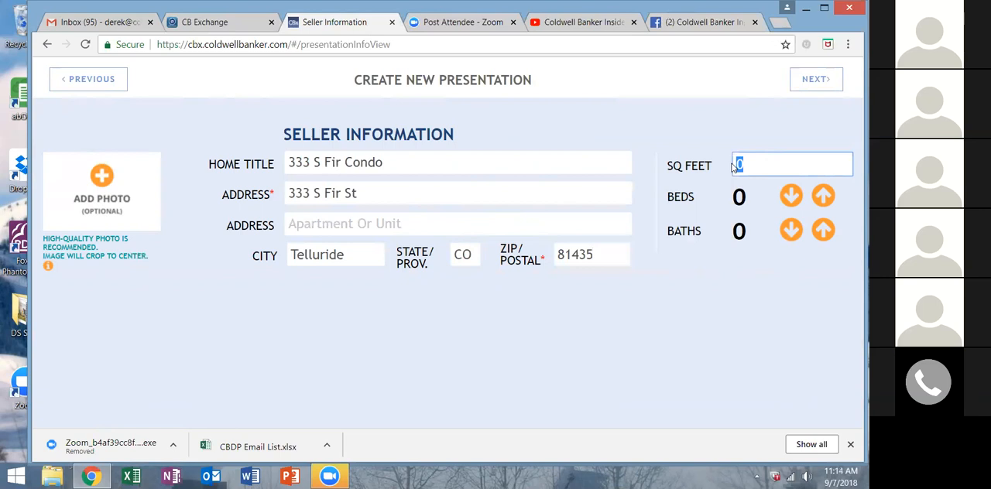
text(1743)
key(Tab)
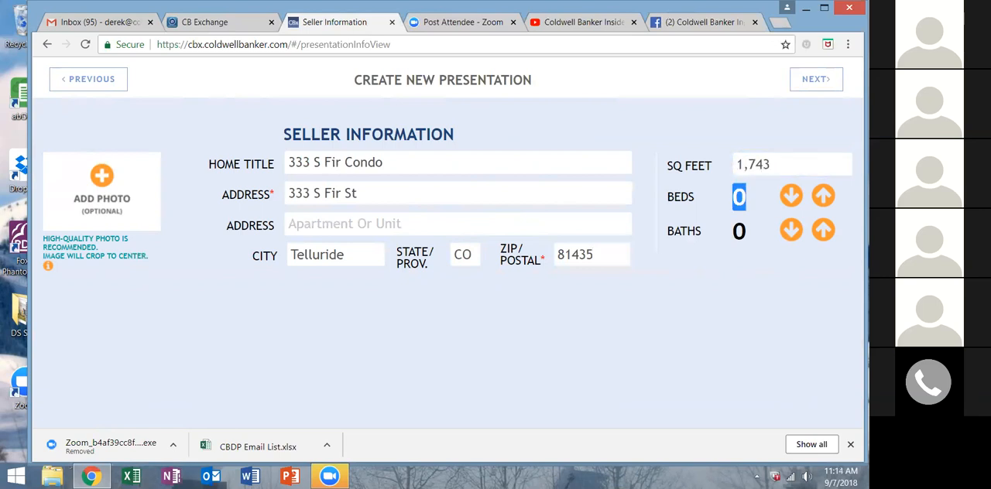
Set the home to 4 beds and 3.5 baths.
click(823, 195)
double_click(822, 195)
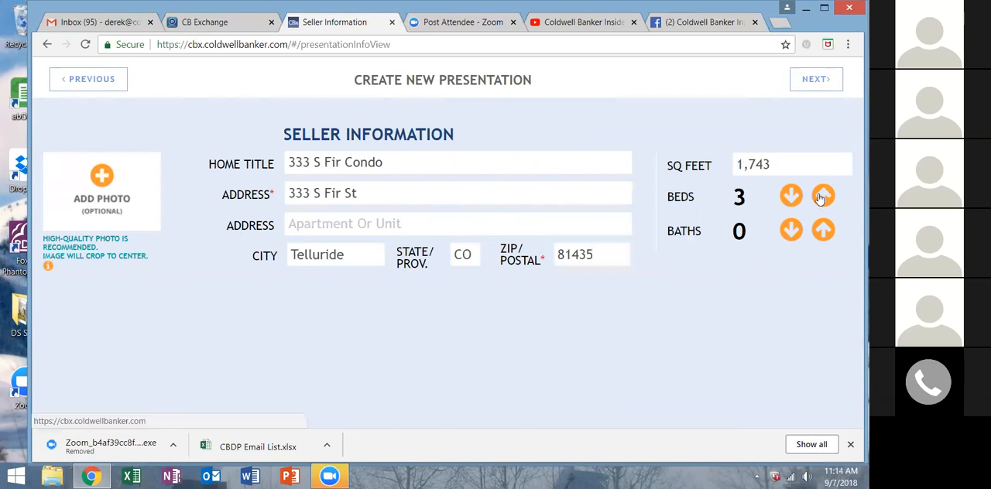
click(823, 195)
click(823, 230)
click(823, 230)
click(824, 231)
click(824, 231)
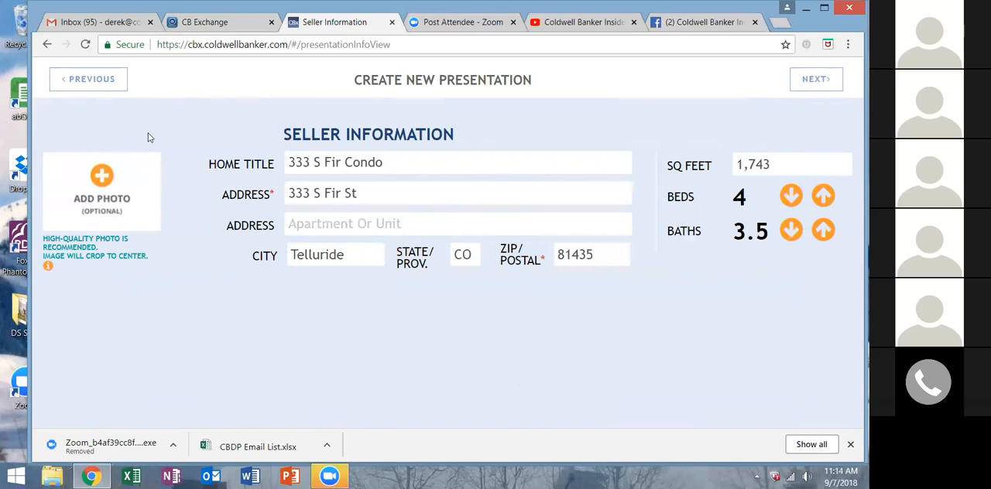
Add the photo DAS_8353_LR from the Low Res Photos folder as the home's picture.
click(98, 172)
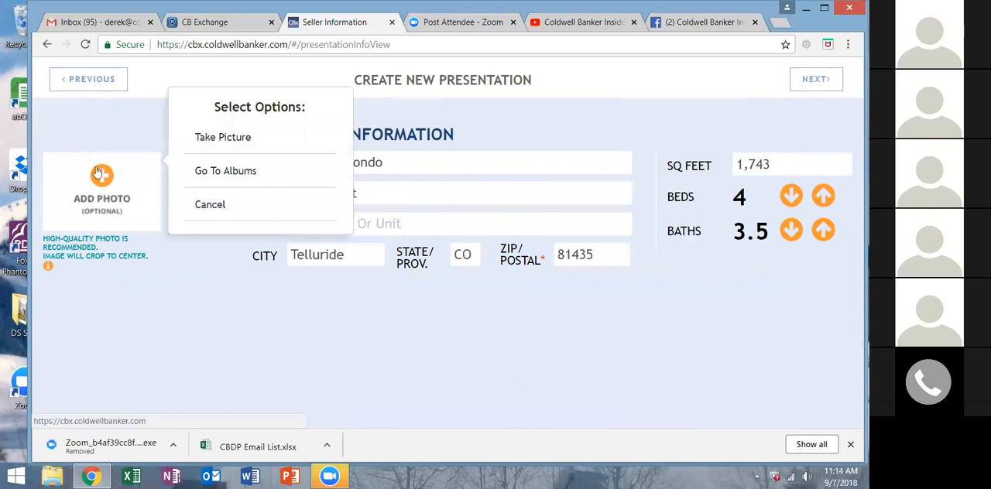
click(214, 177)
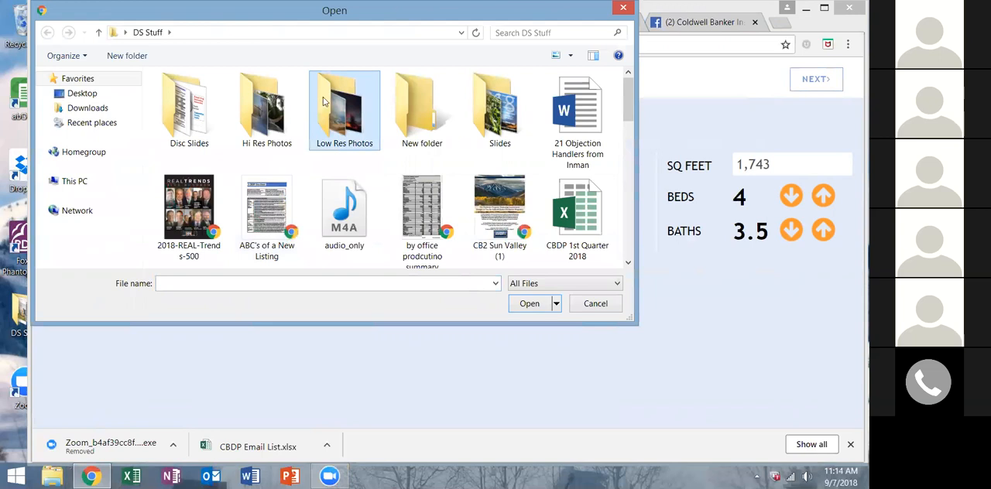
double_click(323, 102)
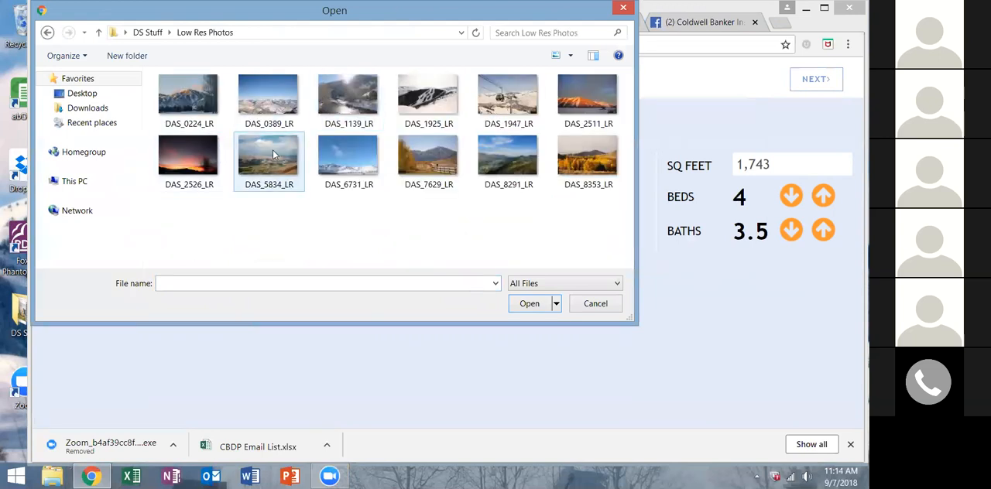
click(177, 103)
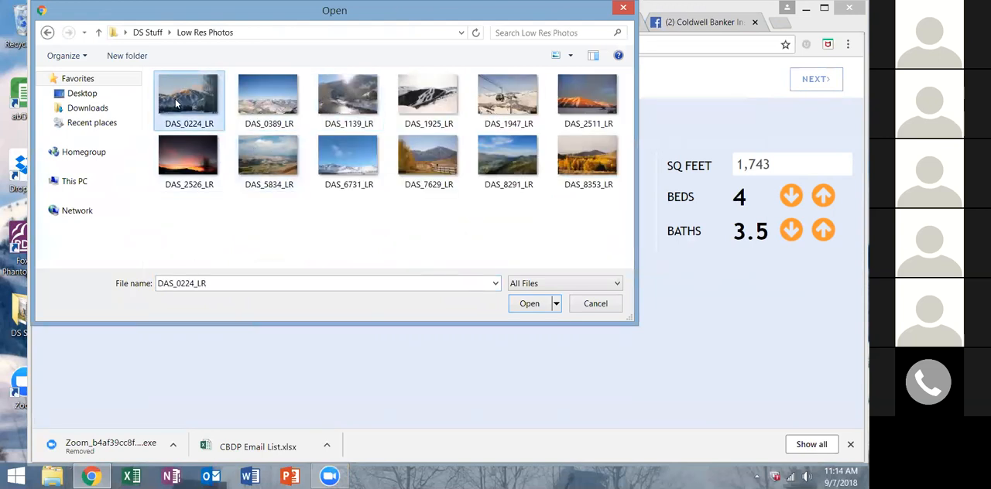
click(587, 158)
click(531, 304)
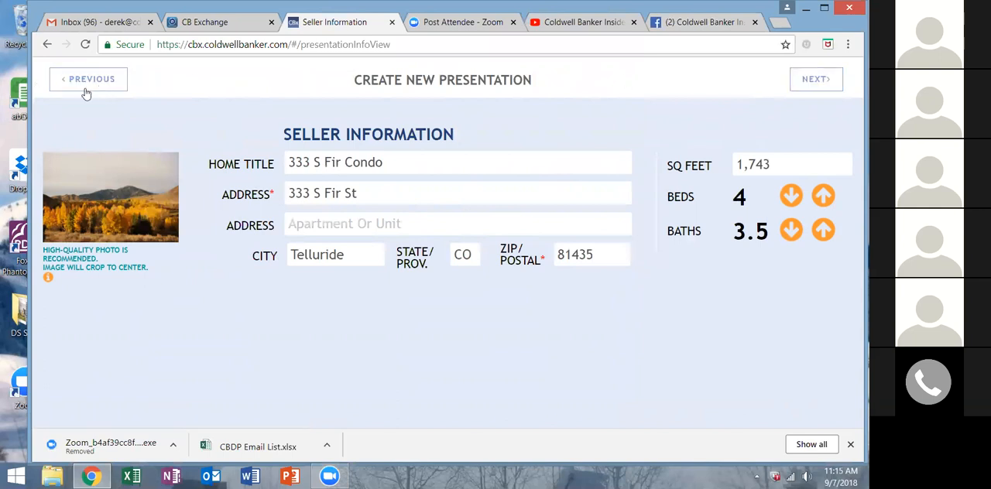
Proceed from the seller information to the home assessments and close the YouTube and Facebook pages.
click(816, 80)
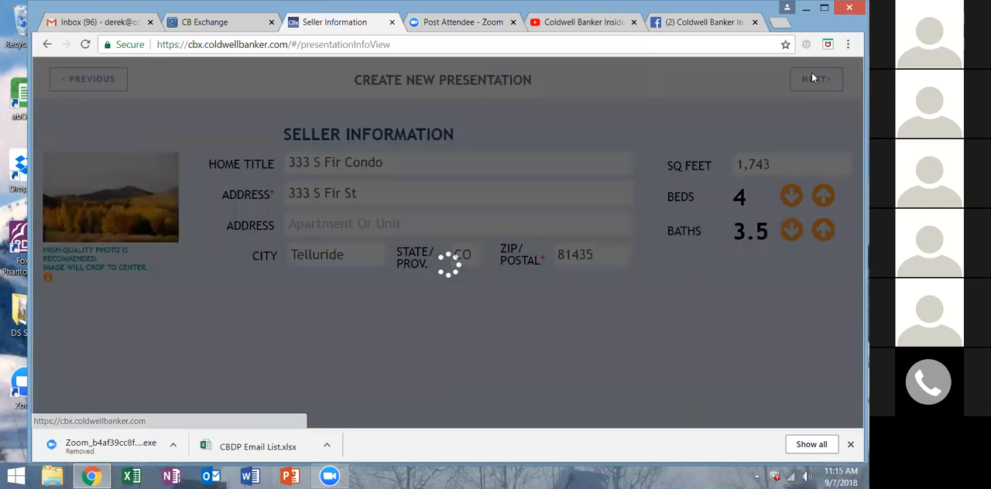
click(633, 22)
click(633, 22)
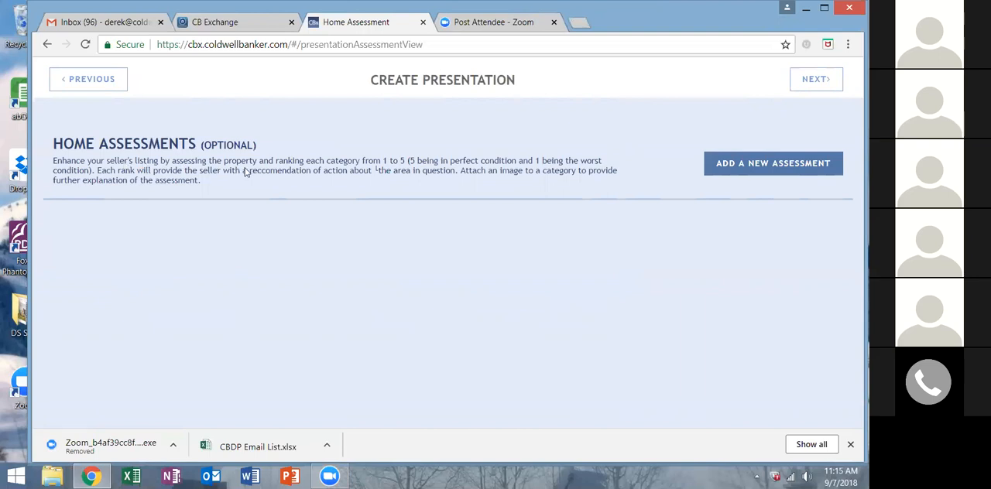
Add a Curb Appeal assessment titled "GREAT CURB APPEAL" and rate it five stars.
click(757, 161)
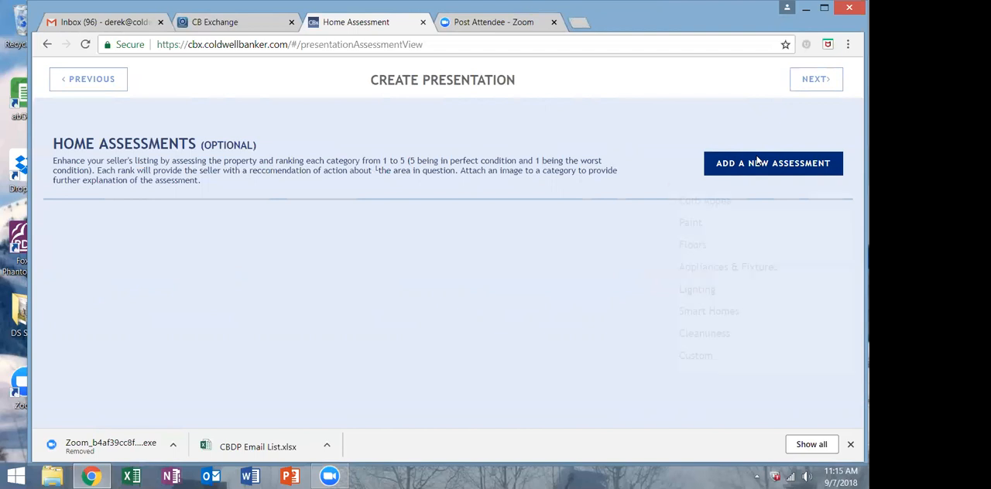
click(693, 204)
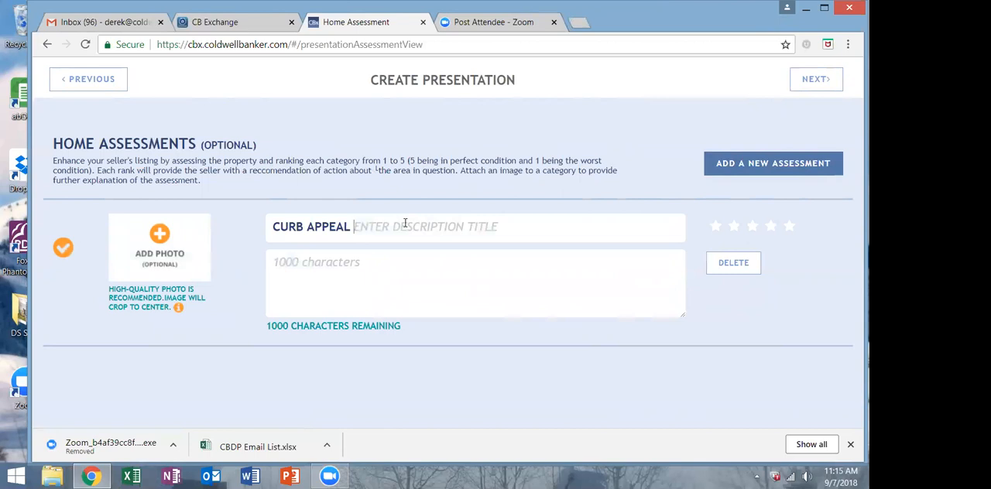
text(GRE)
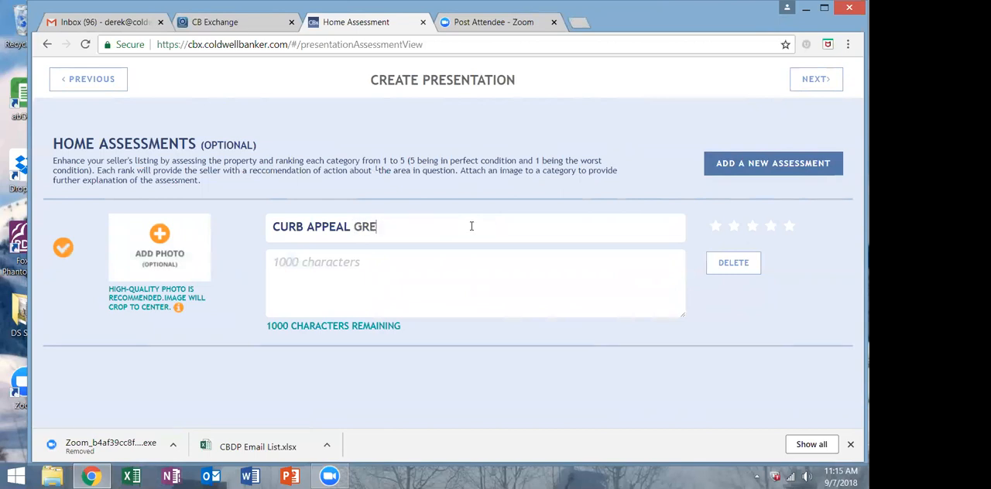
text(AT CURB APPEAL)
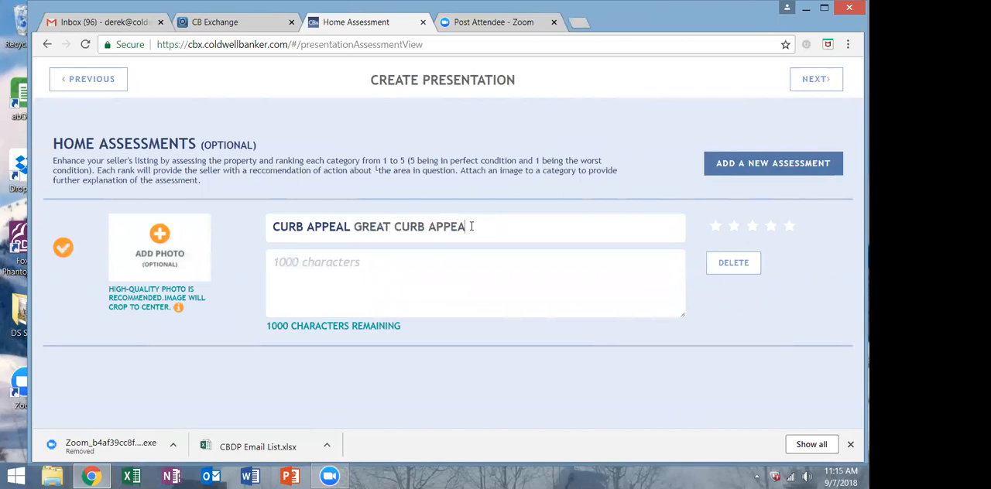
click(789, 229)
Describe the curb appeal as "Stands out in a neighbrohood of great homes. Stunning.".
click(367, 262)
text(Stan)
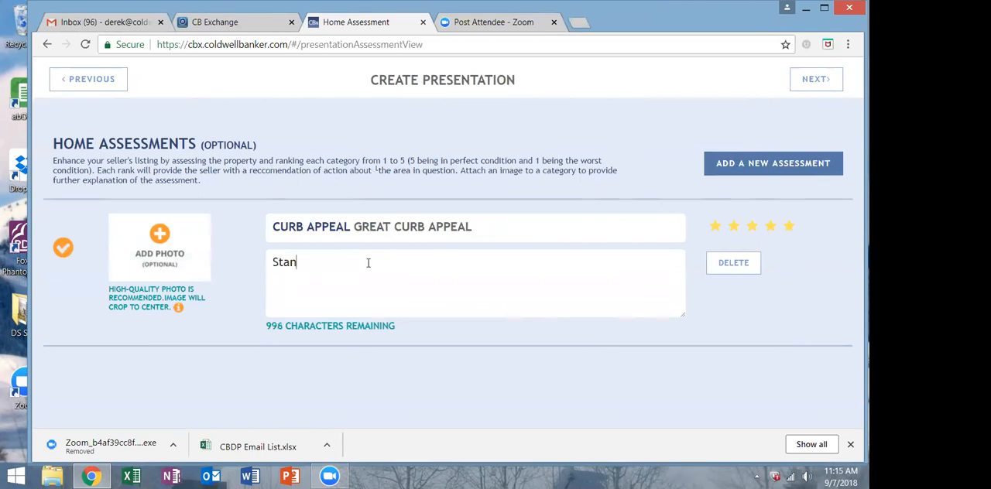
text(ds out in a neighbrohood of gr)
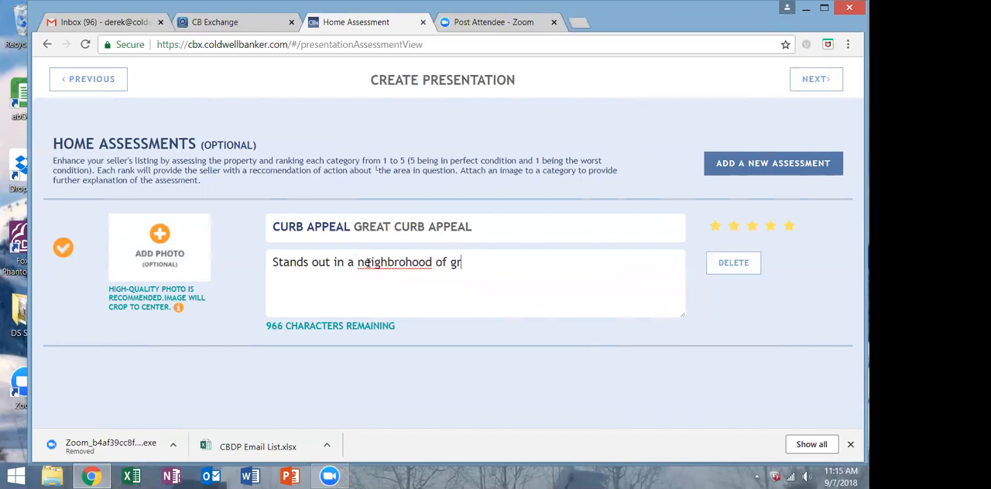
text(eat homes. Stunning.)
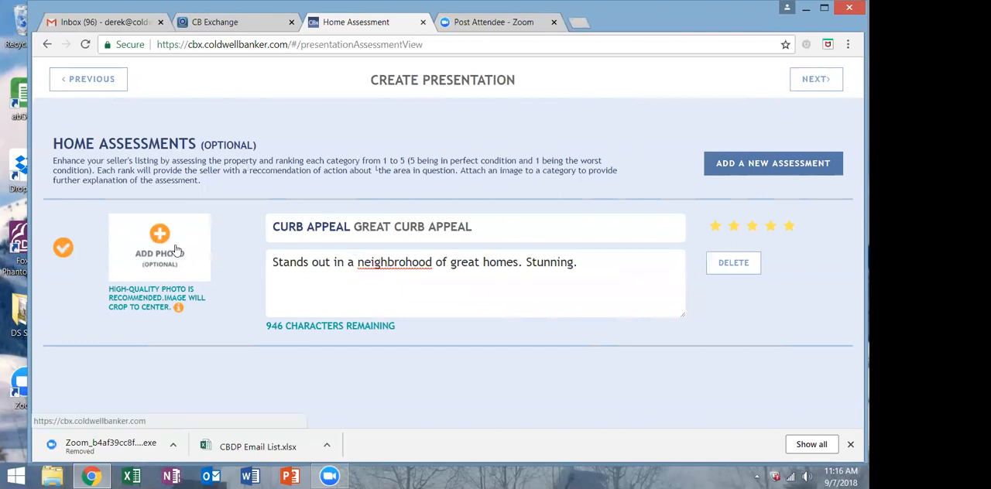
Add a Paint assessment to the home assessments and title it "NEW INTERIOR PAINT".
click(754, 164)
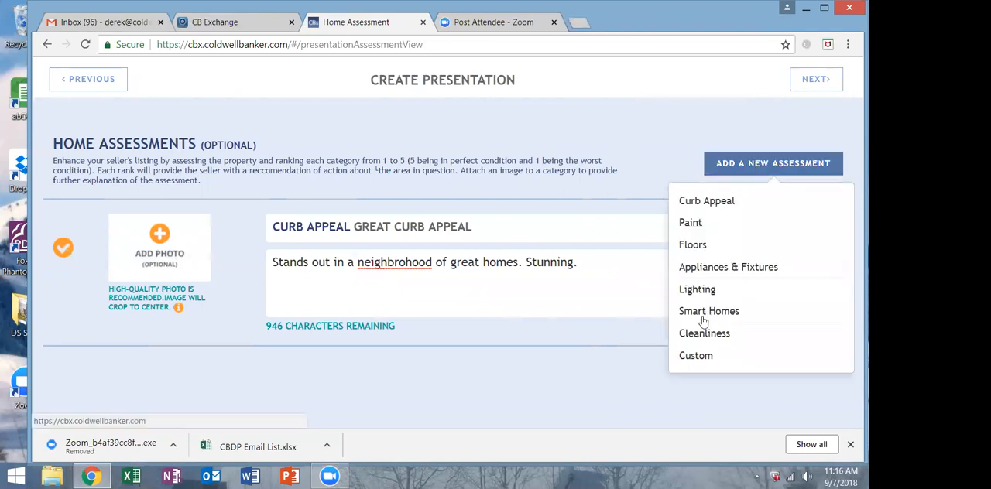
click(691, 224)
scroll(363, 348, down, 1)
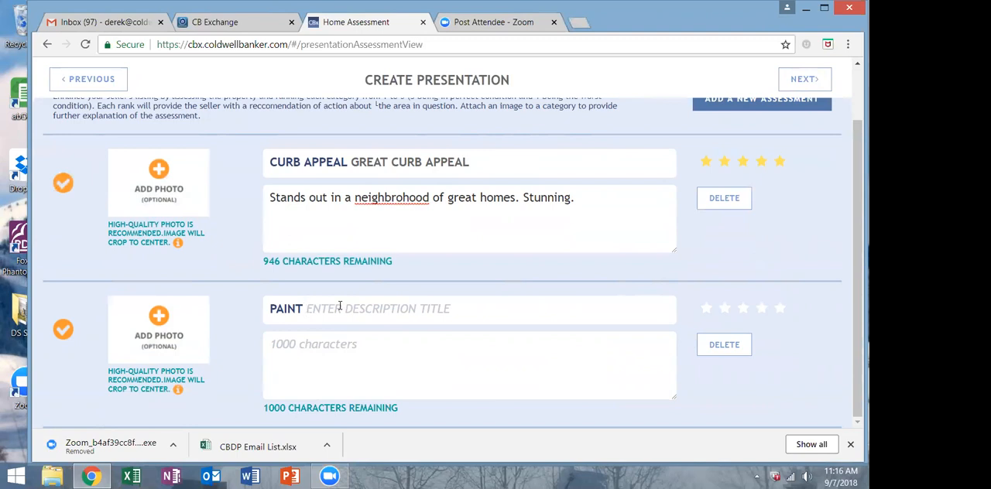
text(NEW INTERI)
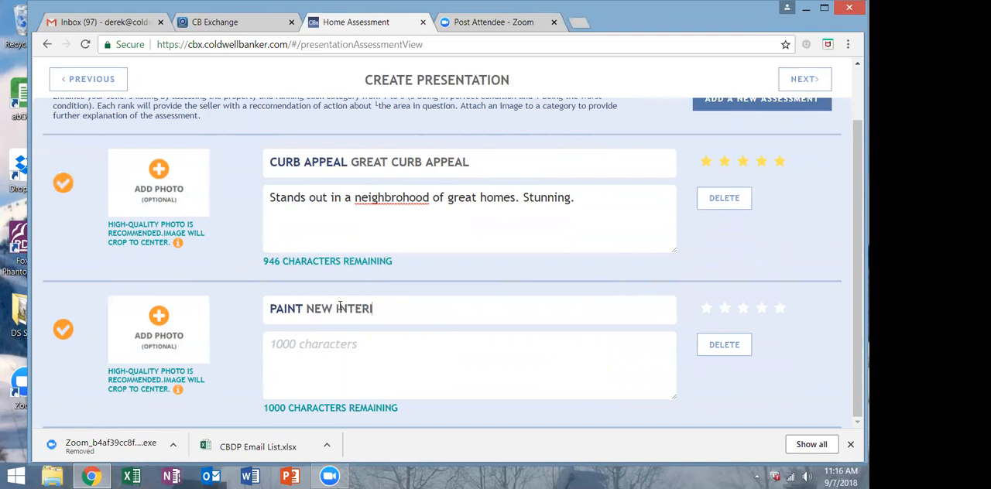
text(OR PAINT)
Describe the paint as "Great new look in the broterior." and rate it five stars.
key(Tab)
text(Great )
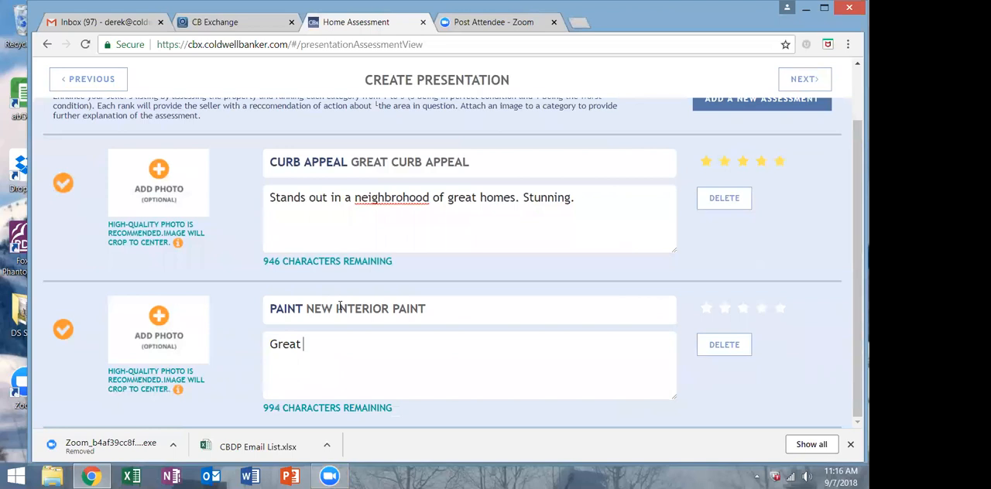
text(new look in the broterior.)
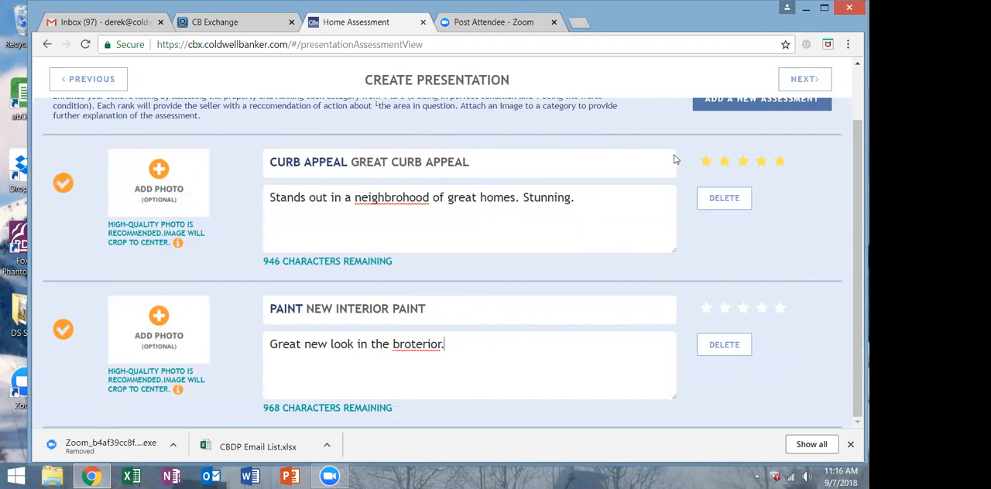
scroll(716, 121, up, 2)
scroll(706, 204, down, 2)
click(778, 310)
scroll(780, 273, up, 2)
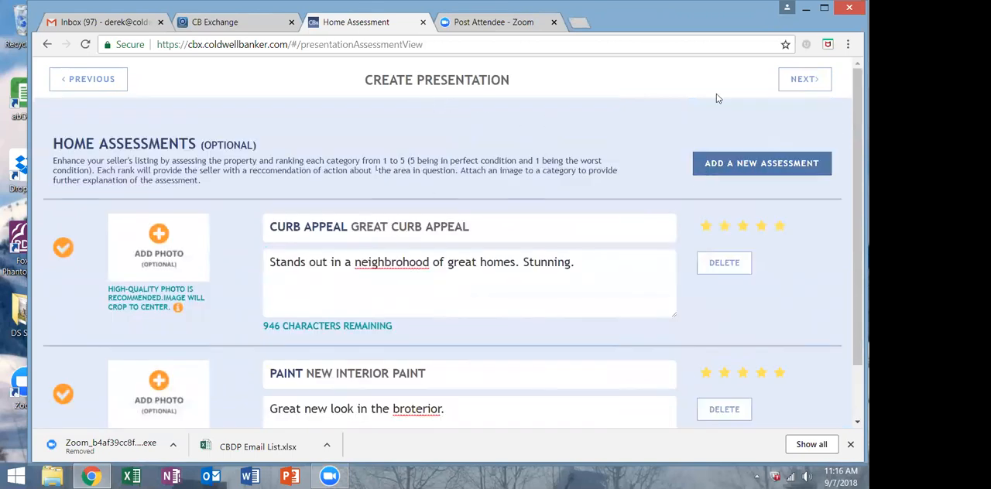
Proceed to pricing and set the list price as a range from $1,750,000 to $2,150,000.
click(804, 84)
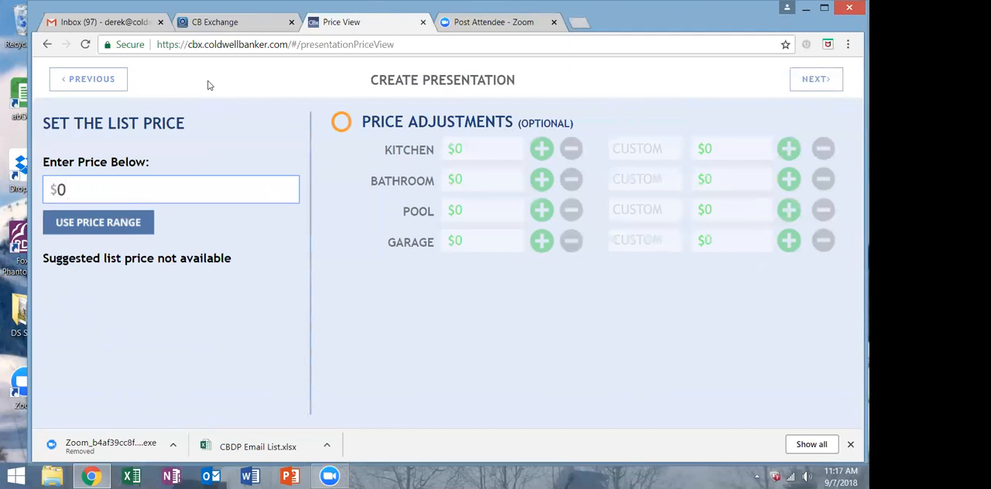
click(103, 225)
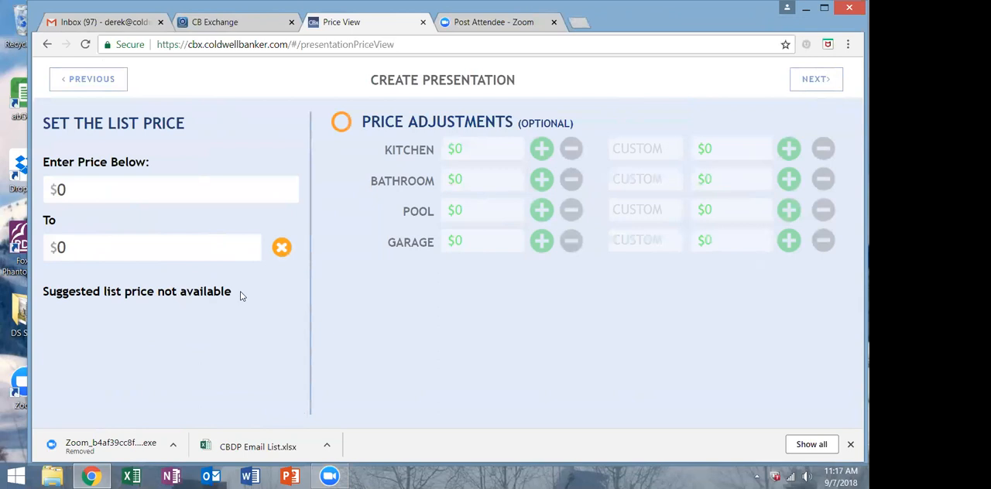
click(67, 189)
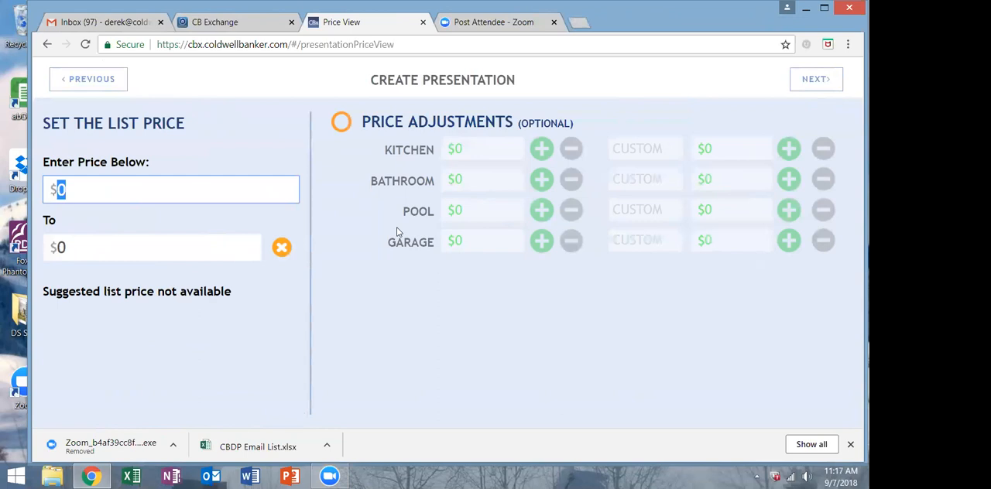
text(1,750,000)
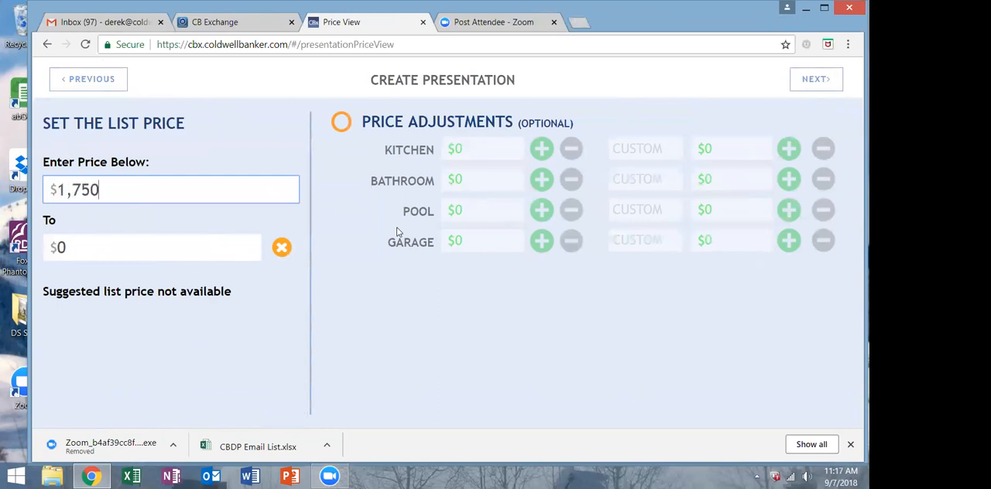
key(Tab)
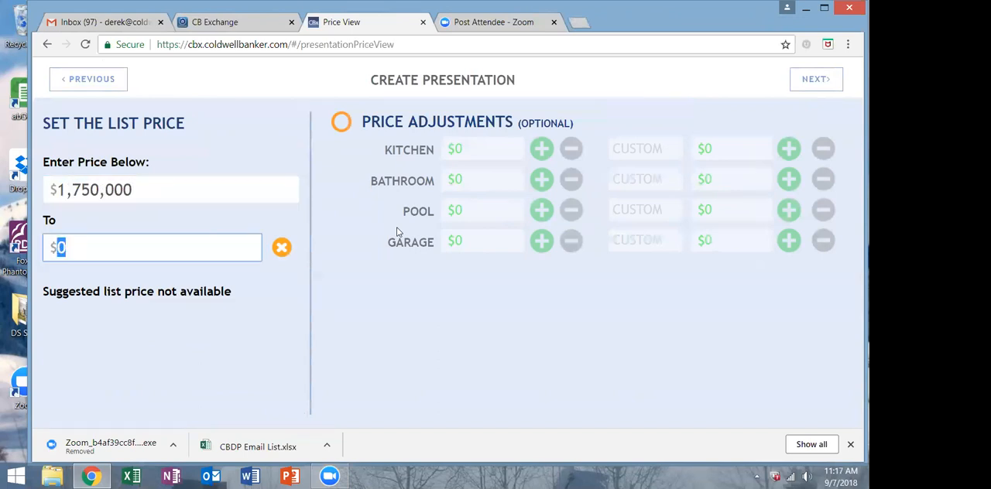
text(2150000)
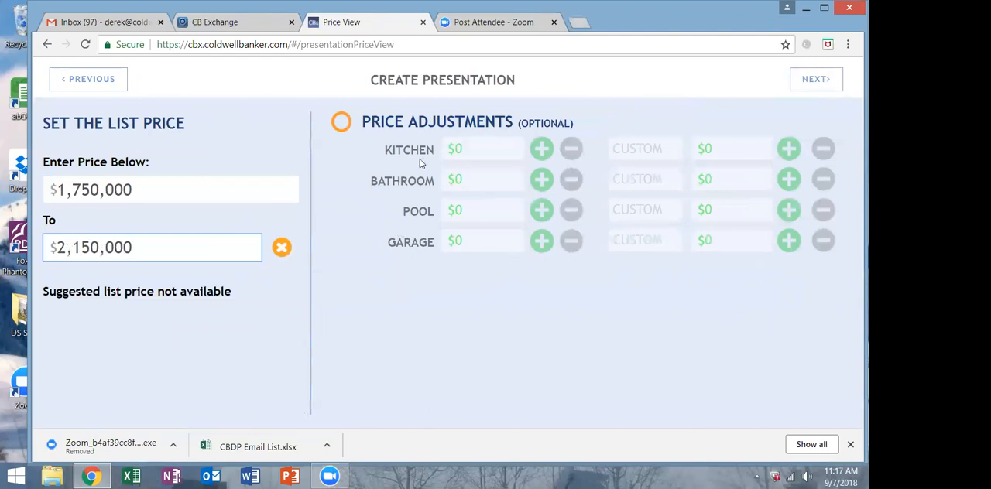
Enable the price adjustments and enter $50,000 for the kitchen and $10,000 for the bathroom.
click(466, 154)
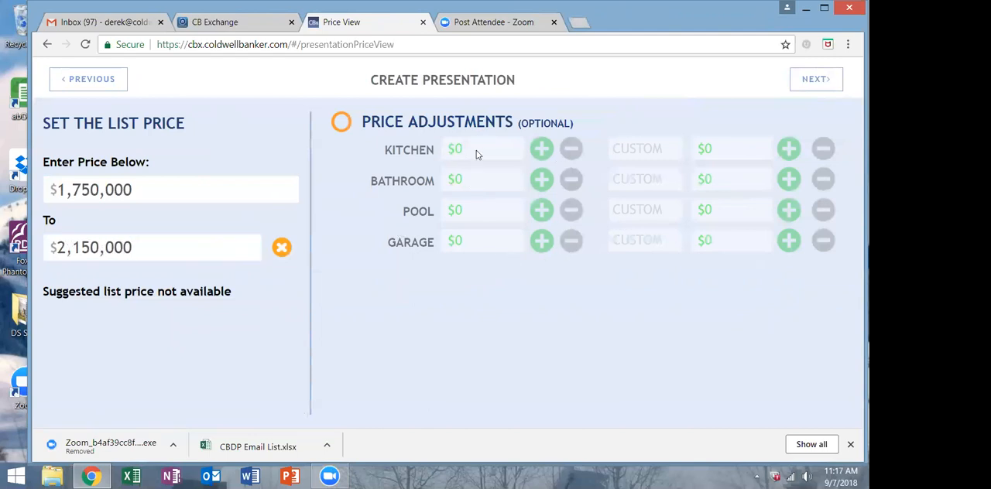
click(344, 125)
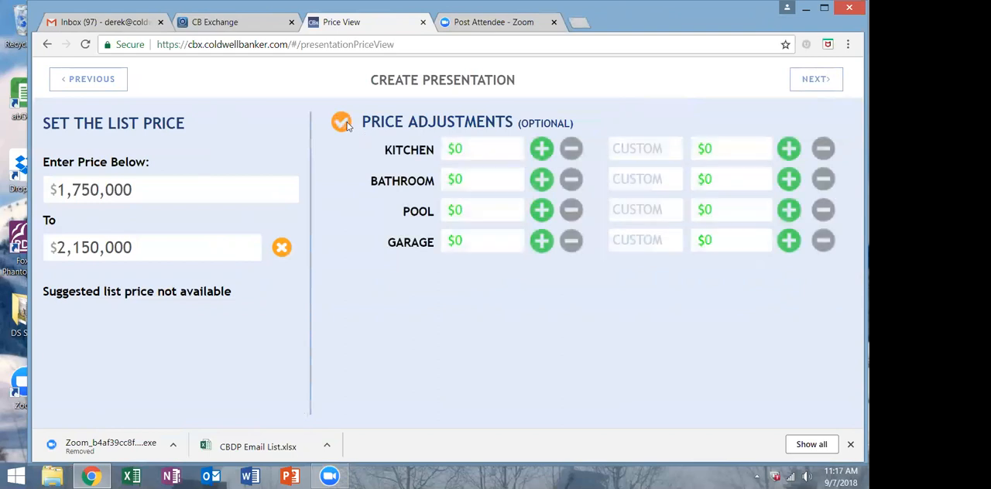
double_click(458, 149)
text(50000)
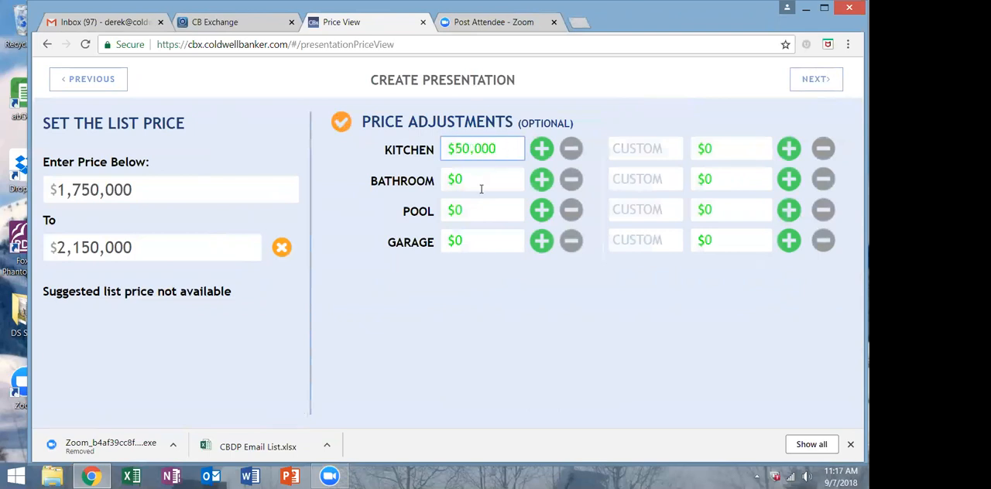
click(478, 179)
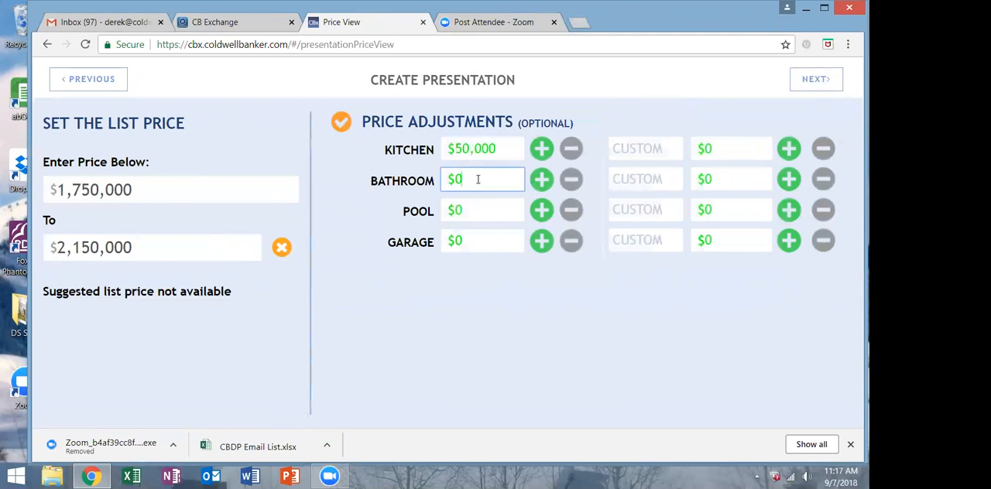
text(10000)
click(465, 241)
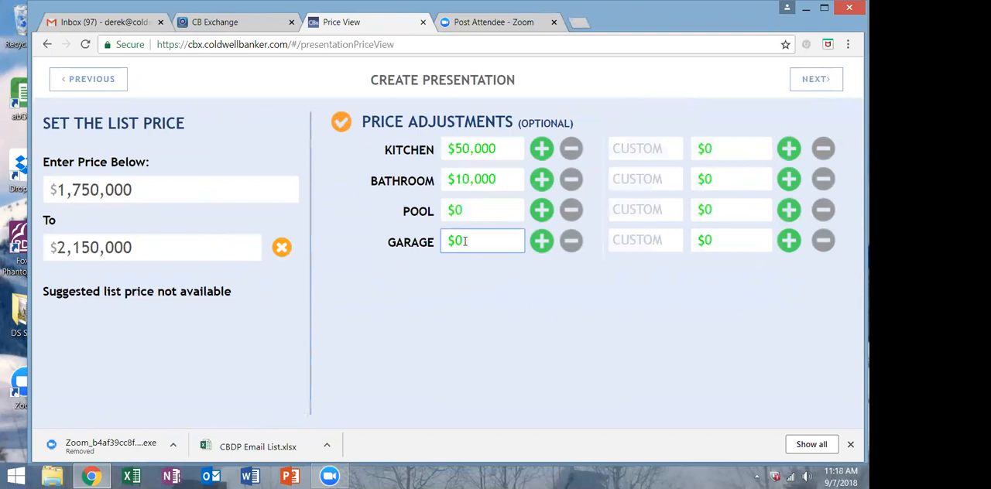
Enter a $50,000 positive amount for the first custom price adjustment.
click(791, 151)
click(705, 148)
double_click(706, 148)
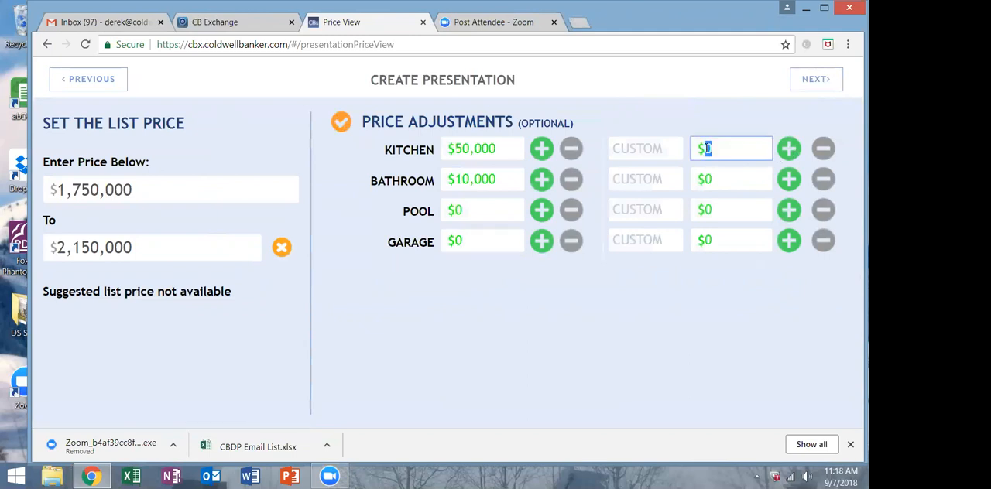
text(50000)
Turn the bathroom price adjustment into a deduction of $30,000.
click(570, 179)
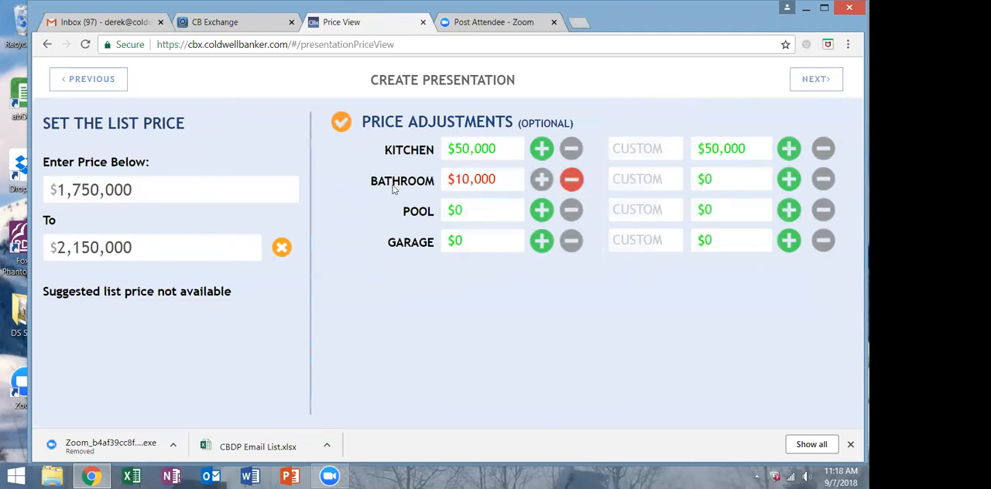
click(462, 178)
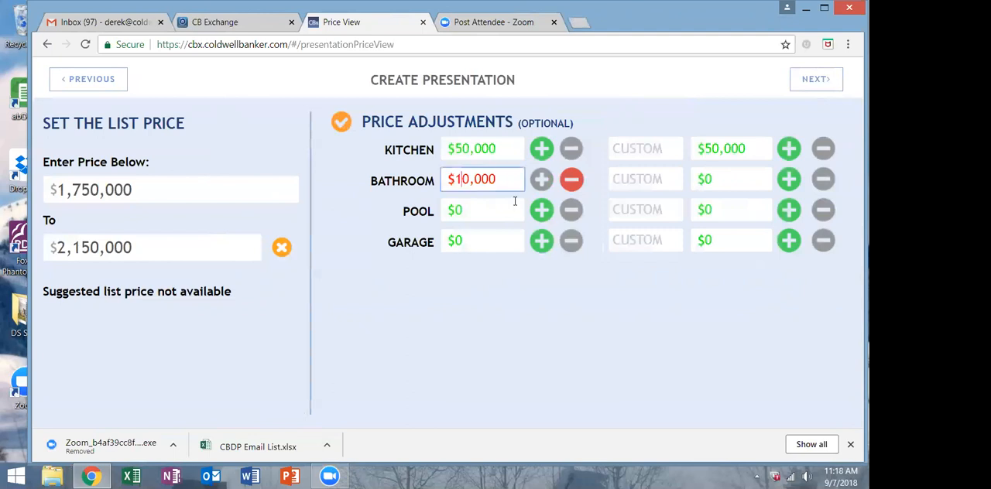
key(BackSpace)
text(3)
click(812, 85)
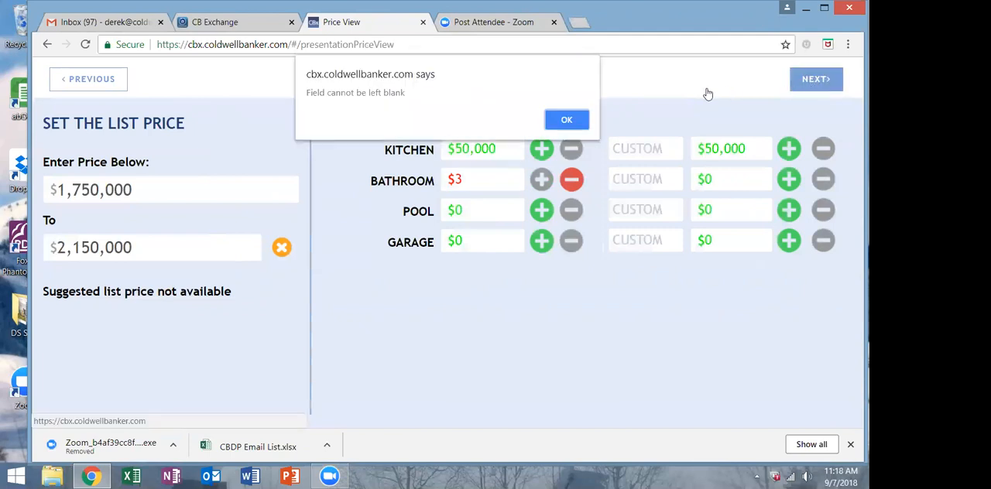
click(580, 120)
click(479, 176)
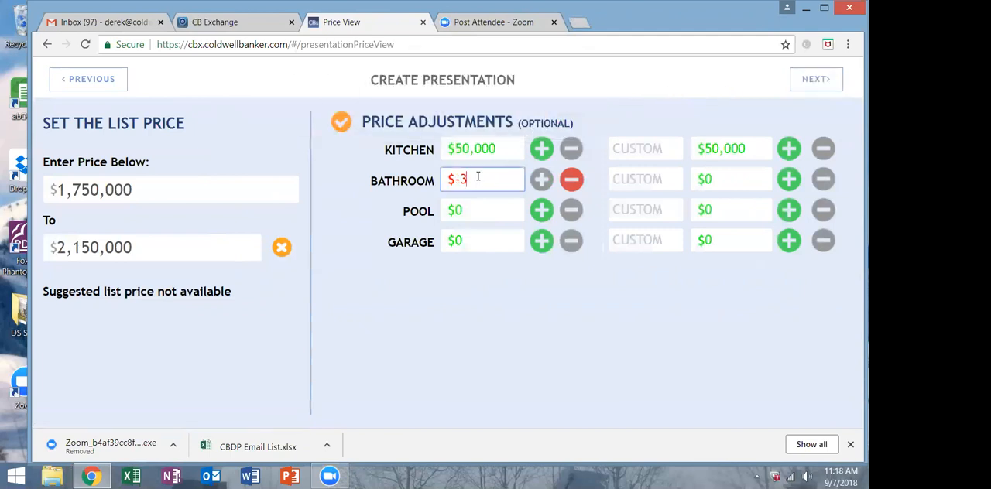
key(BackSpace)
key(BackSpace)
text(30000)
Try to proceed from the list price and adjustments page.
click(808, 85)
click(571, 116)
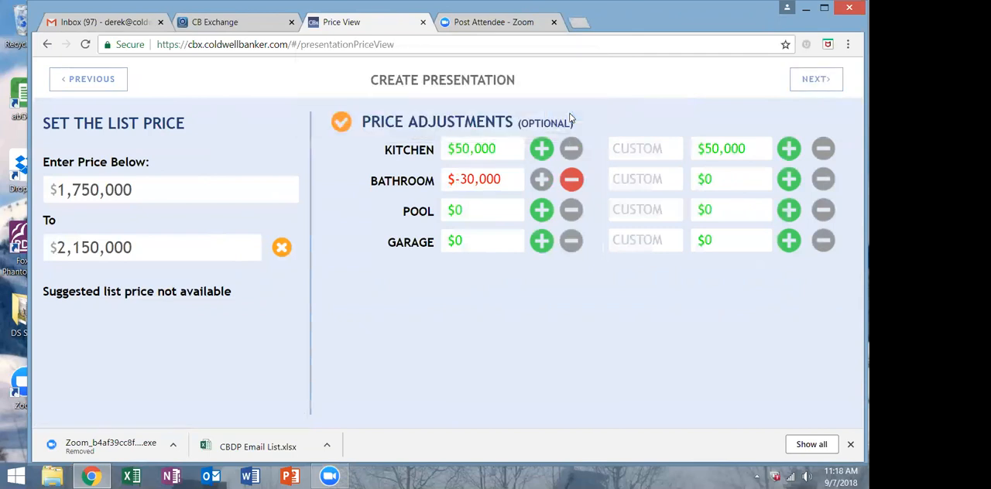
click(816, 83)
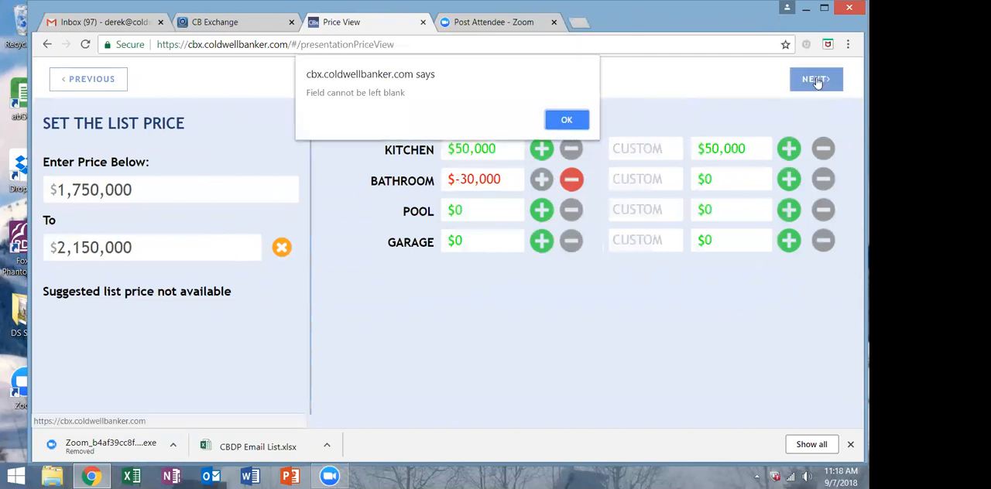
click(566, 120)
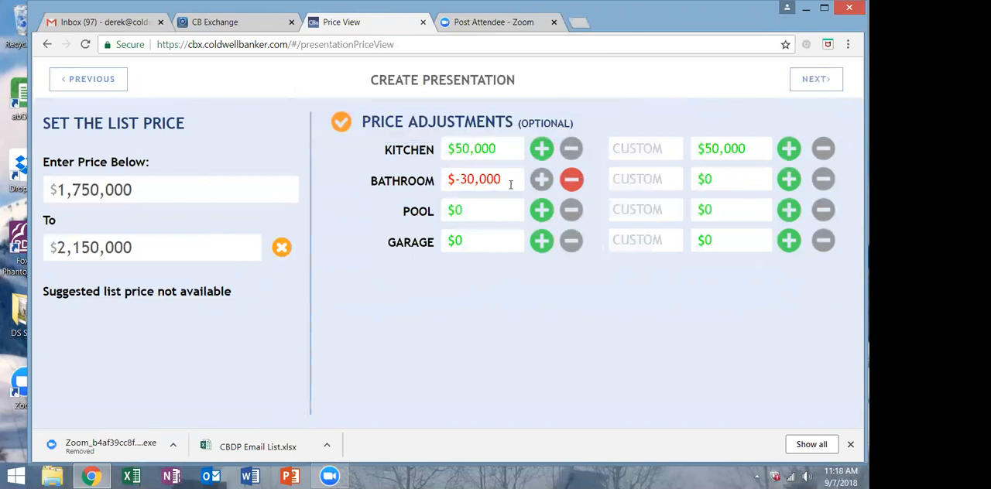
Name the $50,000 custom price adjustment "LANDSCAPING" and proceed to the presentation slide selection.
click(753, 143)
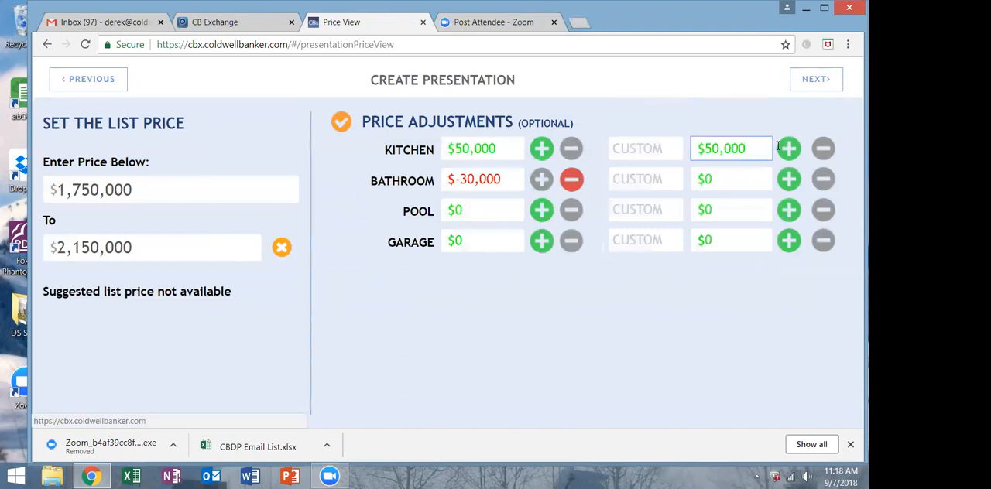
click(659, 143)
text(LAN)
text(DSCAPING)
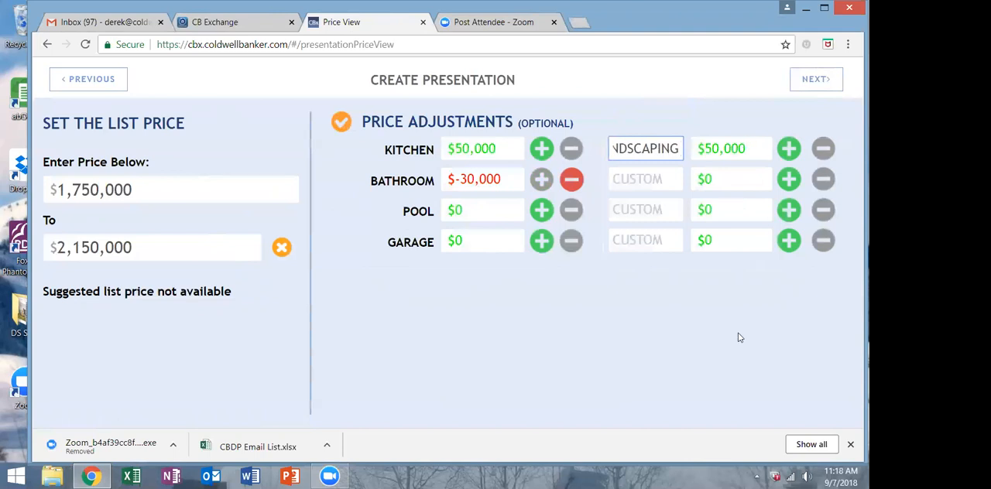
click(832, 77)
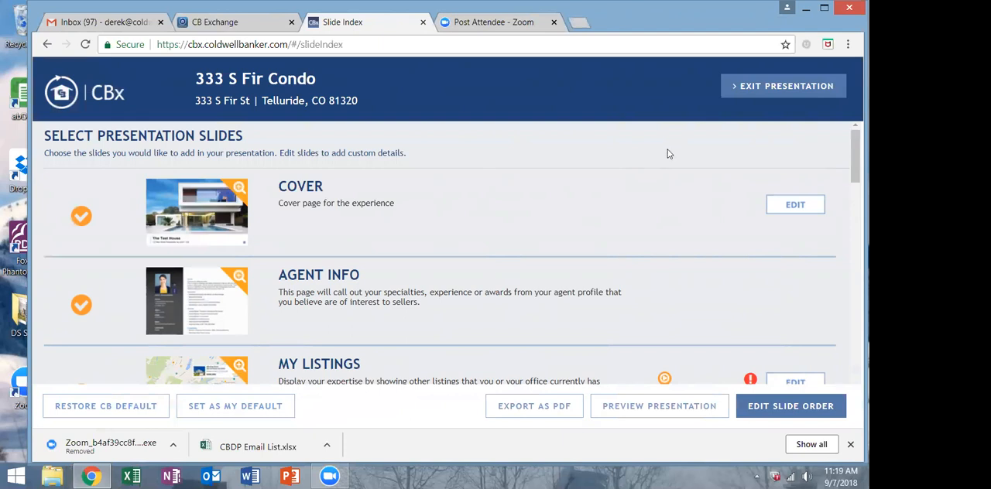
Review the list of available presentation slides, including Cover, Agent Info, My Listings, Company Info and Buyer Profile Intelligence.
scroll(417, 293, down, 4)
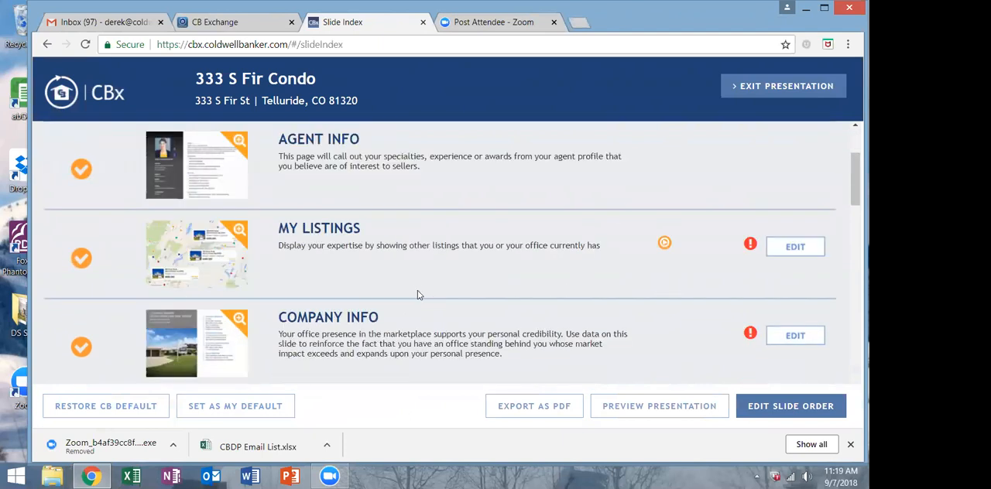
scroll(412, 242, down, 1)
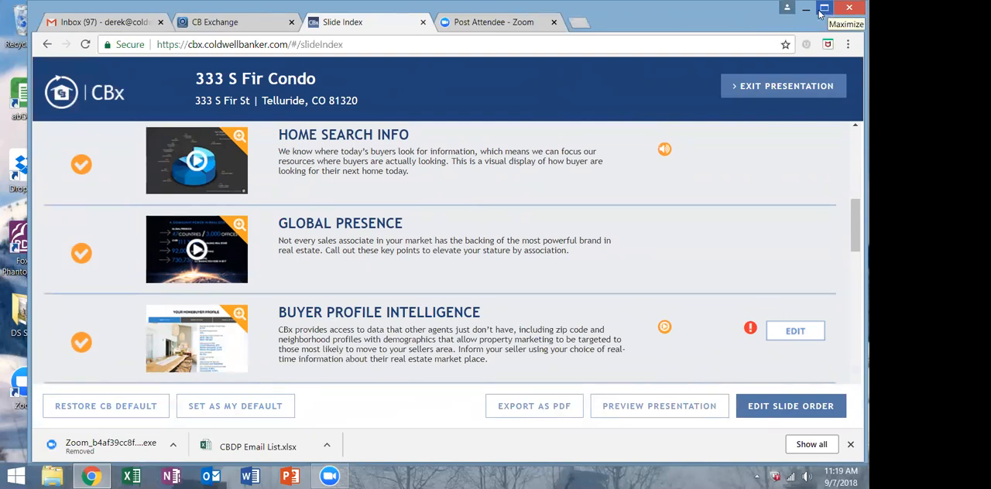
scroll(551, 202, up, 5)
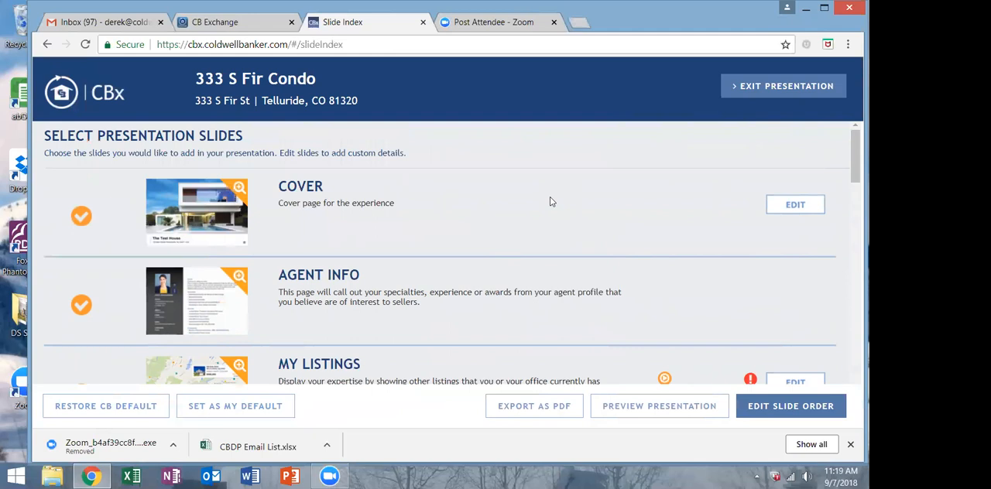
scroll(551, 201, down, 1)
scroll(551, 201, up, 1)
scroll(320, 277, down, 1)
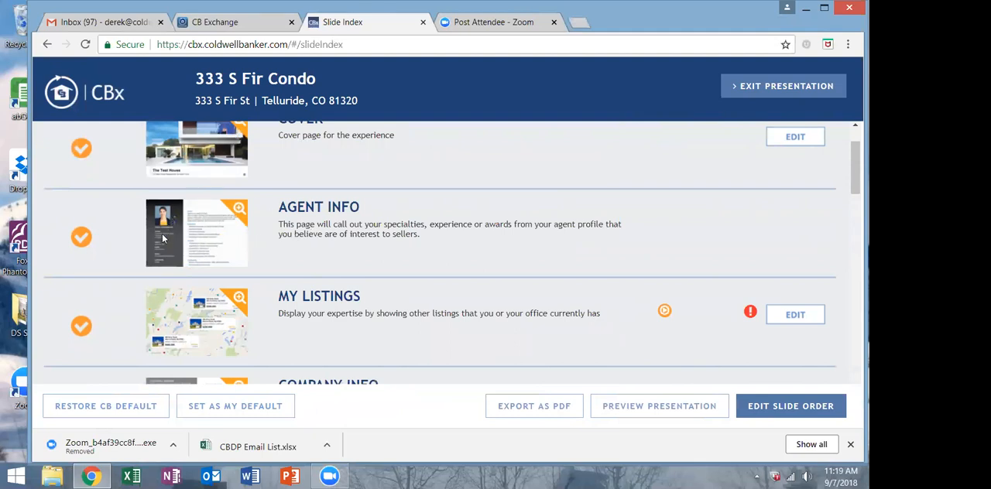
scroll(177, 233, down, 1)
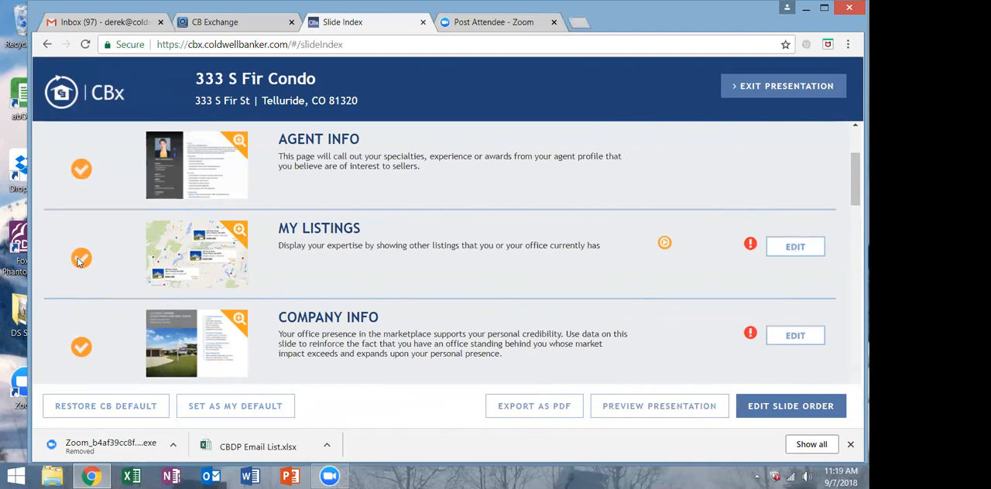
Exclude the My Listings slide from the presentation and play its explanatory video.
click(80, 257)
click(665, 244)
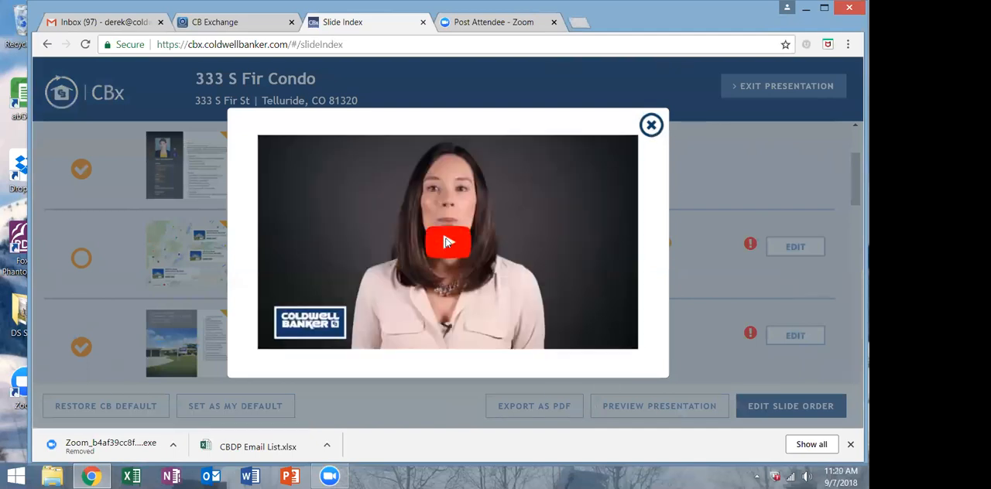
click(447, 243)
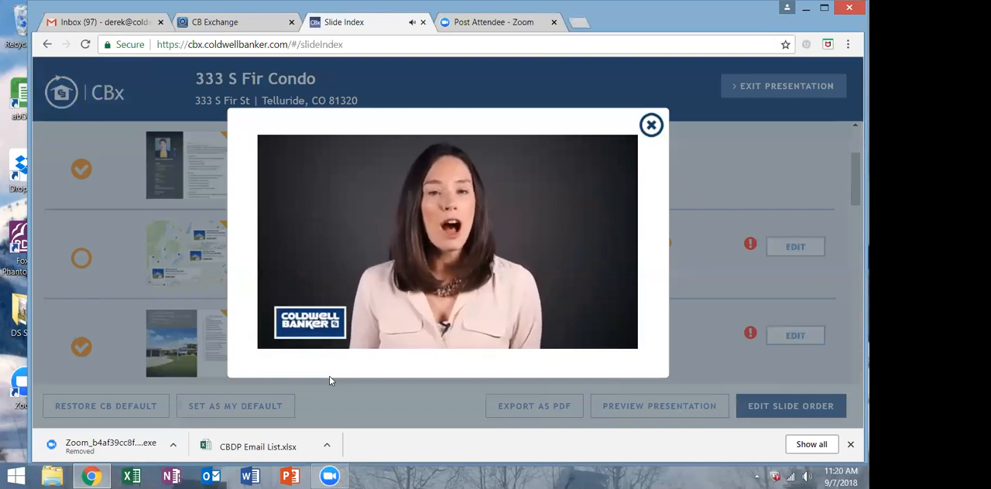
Open the My Listings slide for editing and switch the option to include office listings on and back off.
click(650, 124)
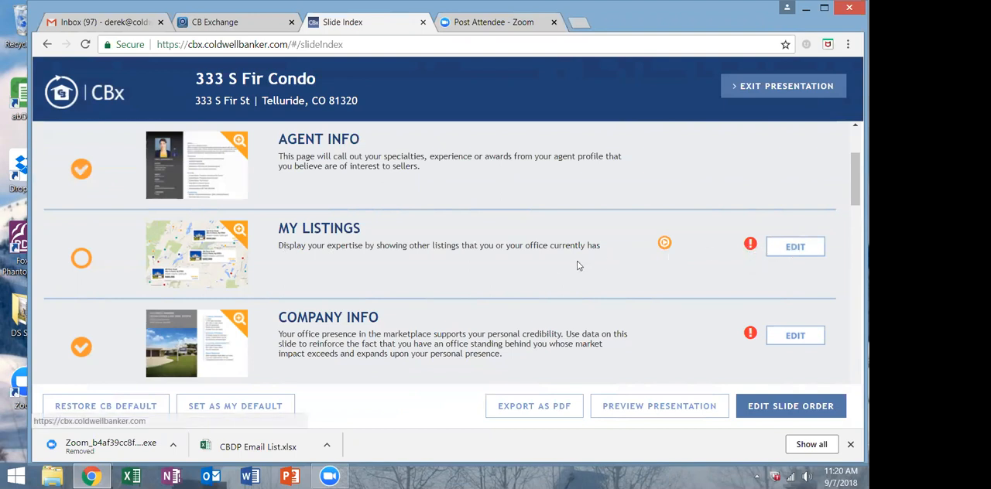
click(788, 248)
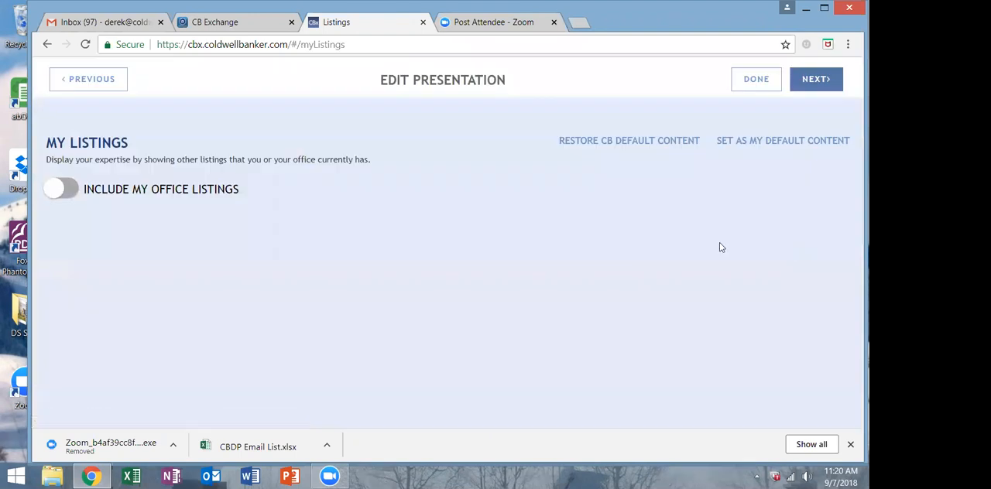
click(69, 191)
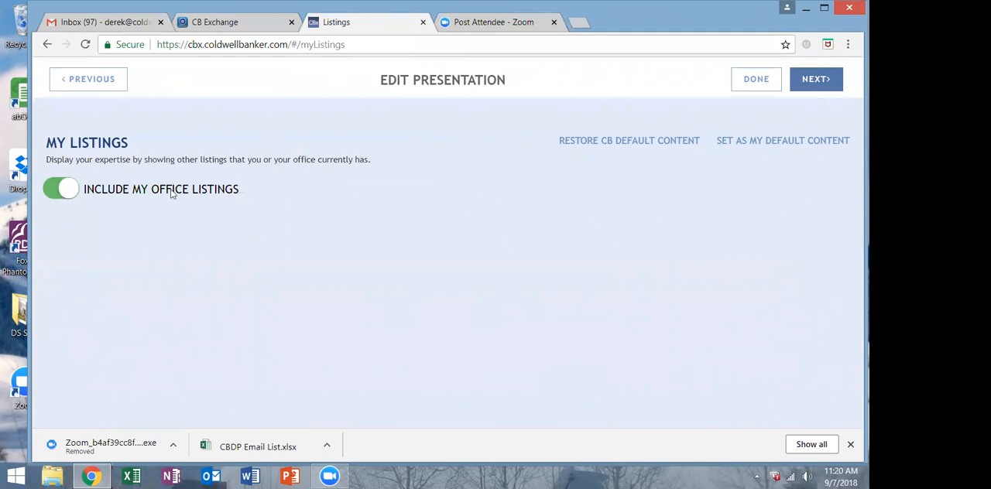
click(47, 191)
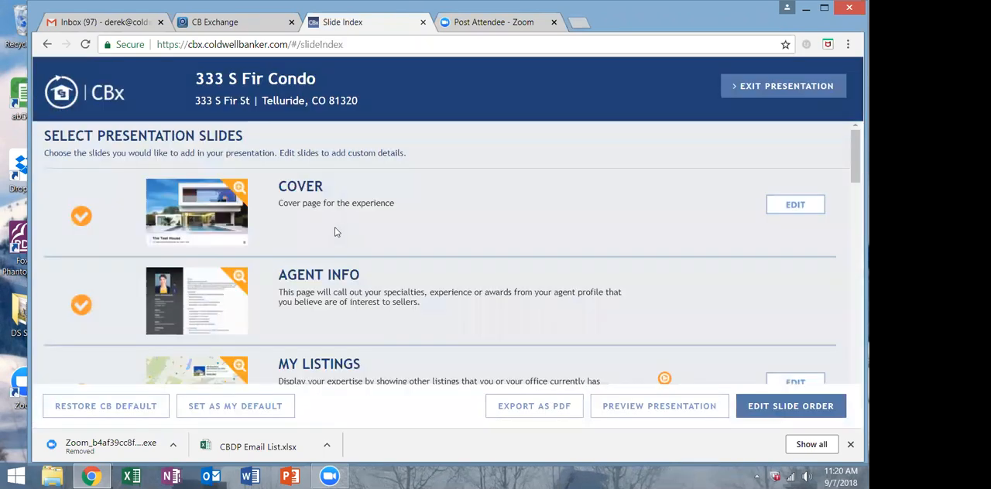
Exclude the My Listings and Company Info slides from the presentation.
scroll(335, 232, up, 1)
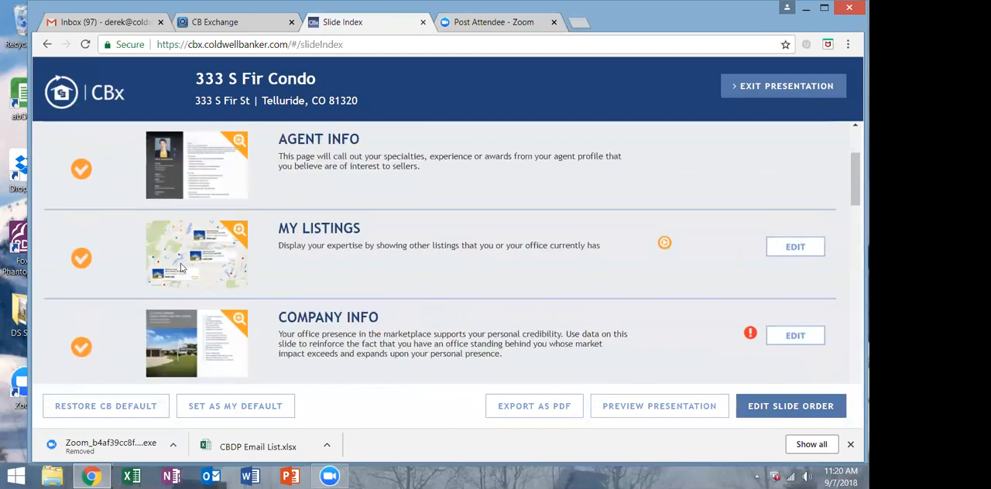
click(83, 257)
scroll(370, 287, up, 2)
scroll(370, 286, down, 3)
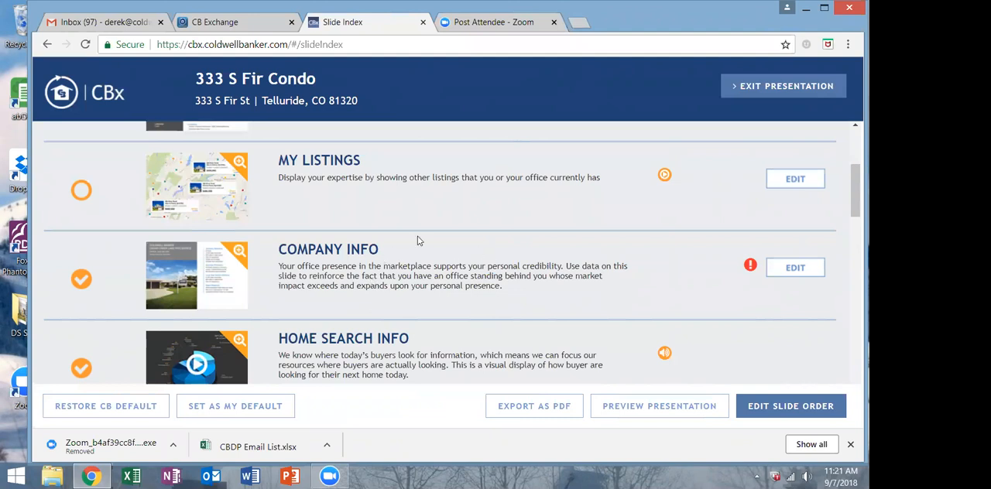
click(82, 279)
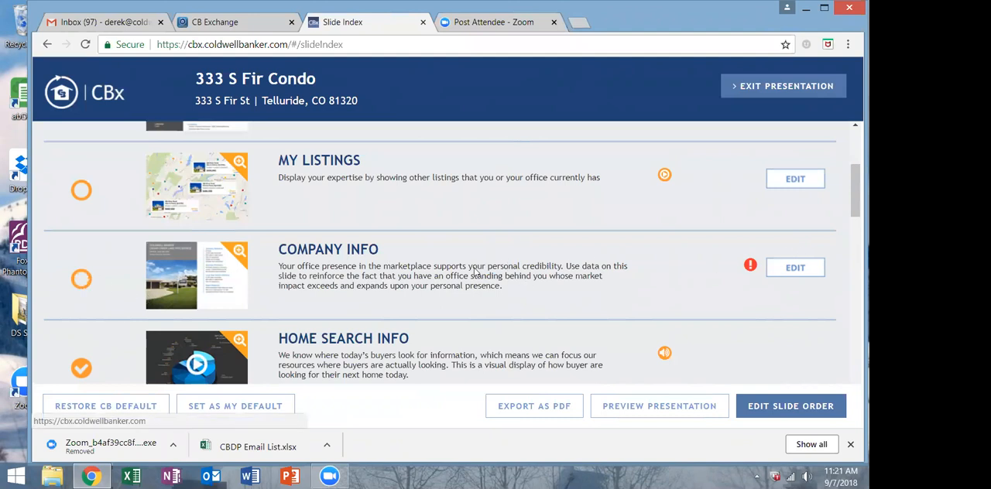
Play the audio explanation of the Home Search Info slide and close the player.
scroll(457, 279, down, 1)
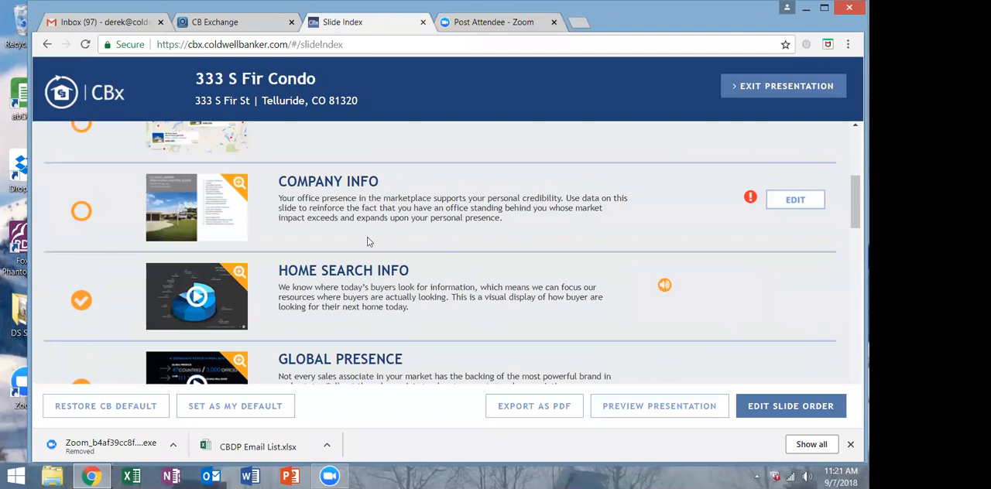
scroll(358, 242, down, 1)
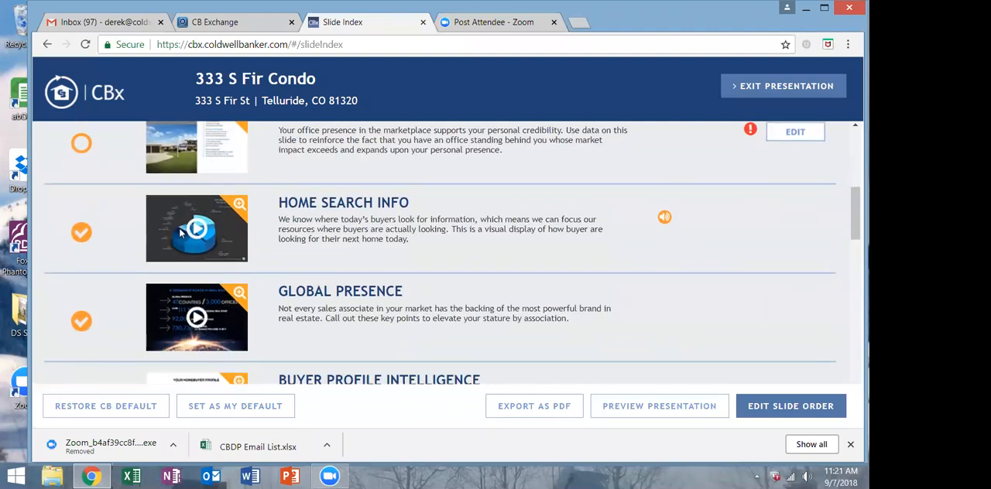
click(664, 219)
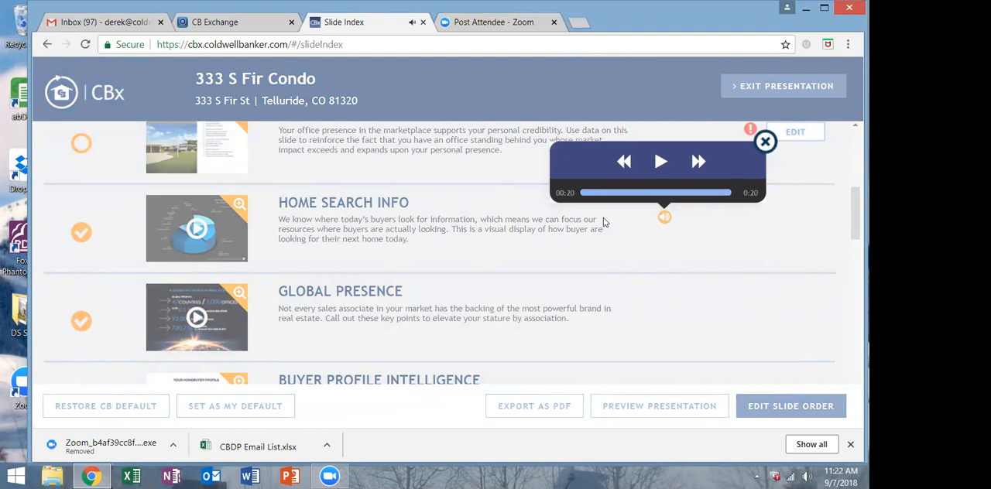
click(765, 142)
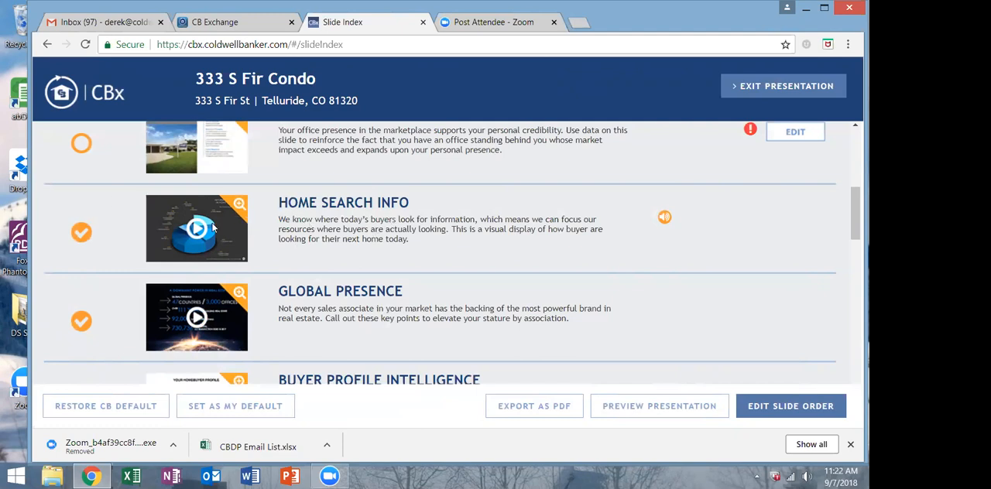
Open the Marketing Activities slide for editing, review its two text columns and return to the slide selection.
scroll(209, 233, down, 1)
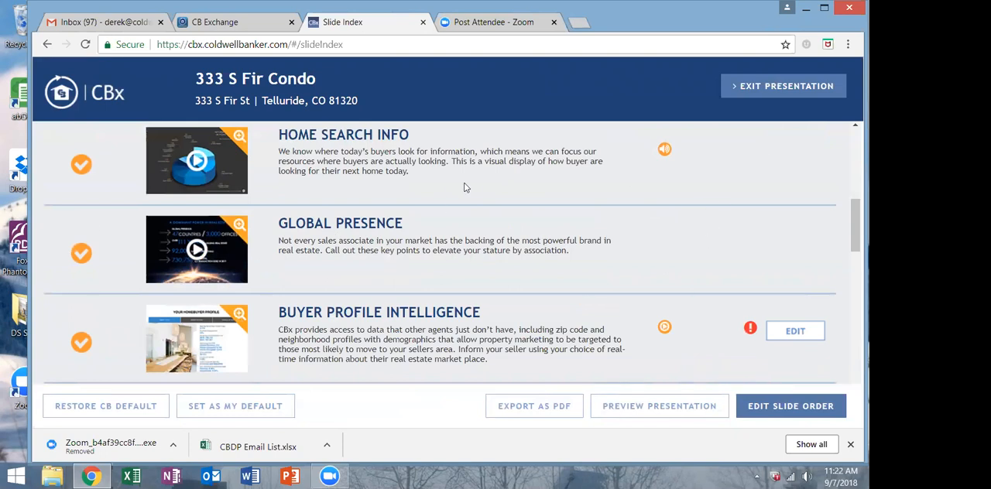
scroll(464, 187, up, 1)
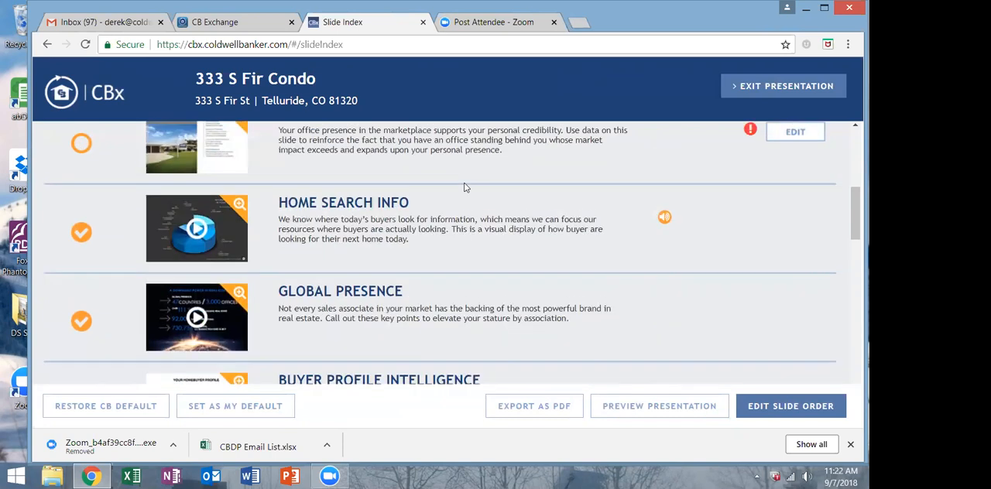
scroll(464, 187, down, 2)
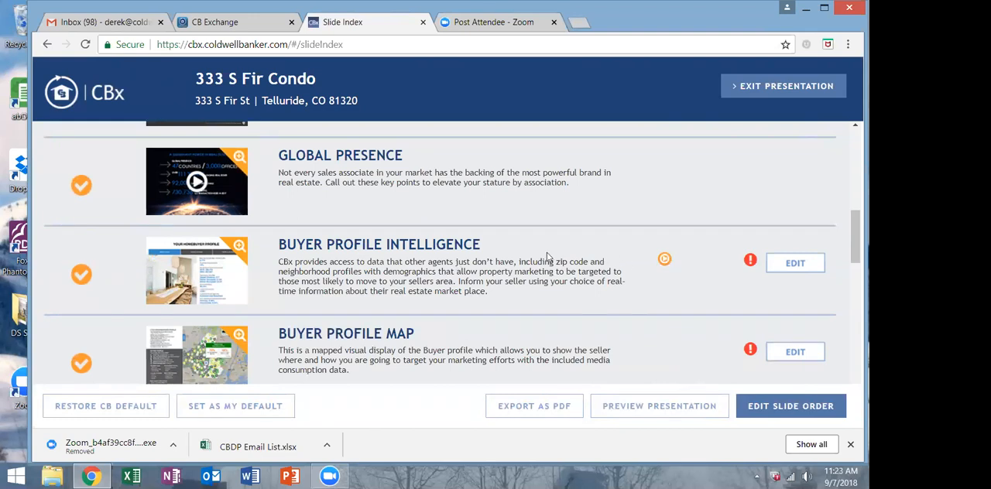
scroll(547, 256, down, 1)
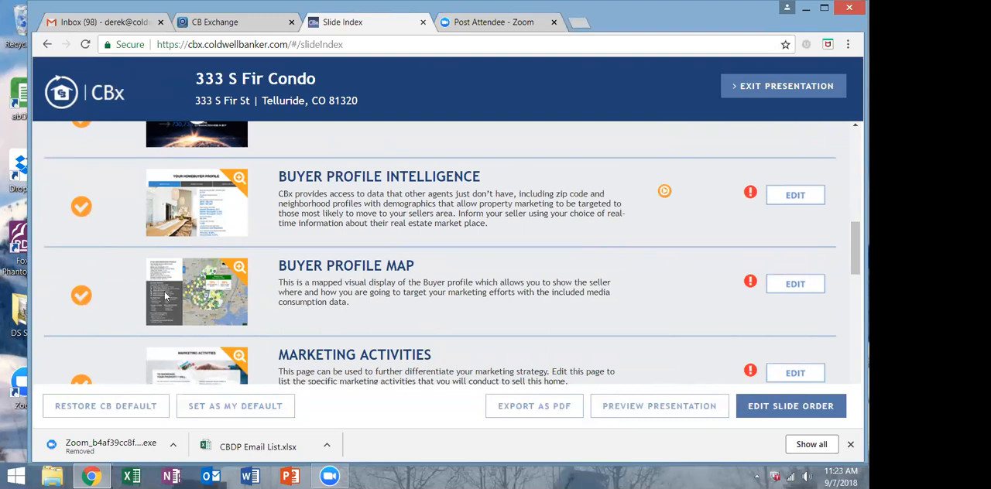
scroll(387, 290, down, 1)
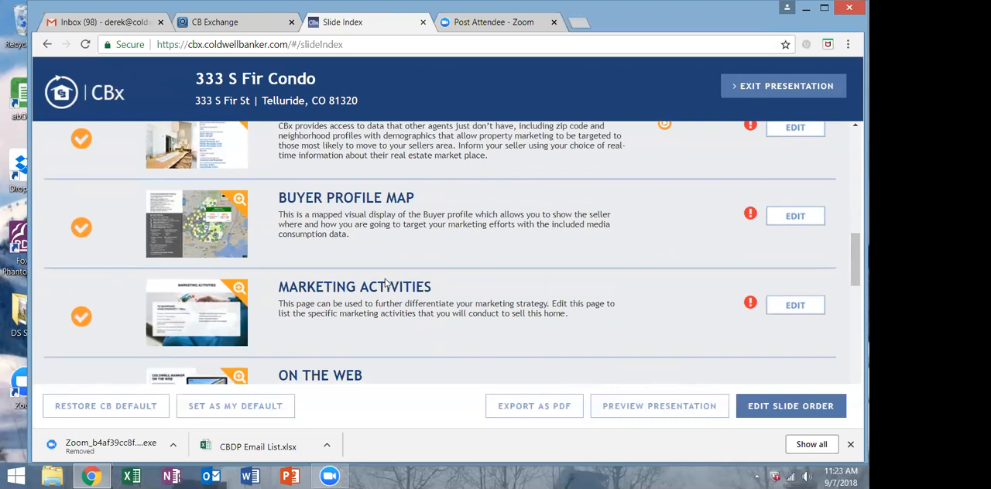
scroll(386, 284, down, 1)
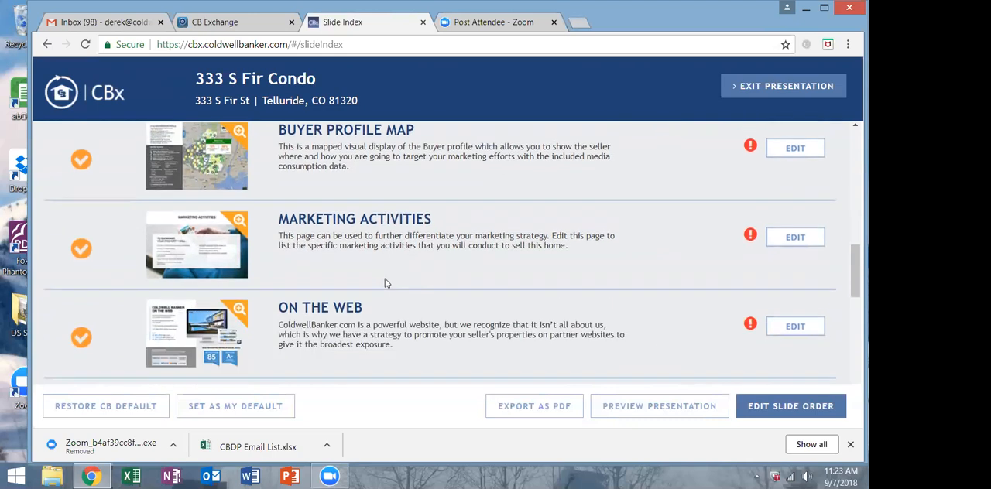
click(791, 236)
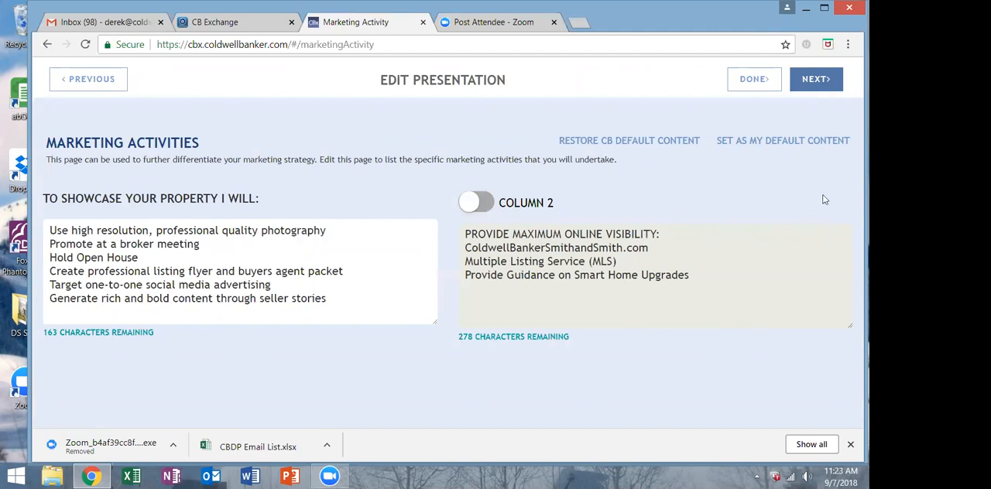
click(756, 84)
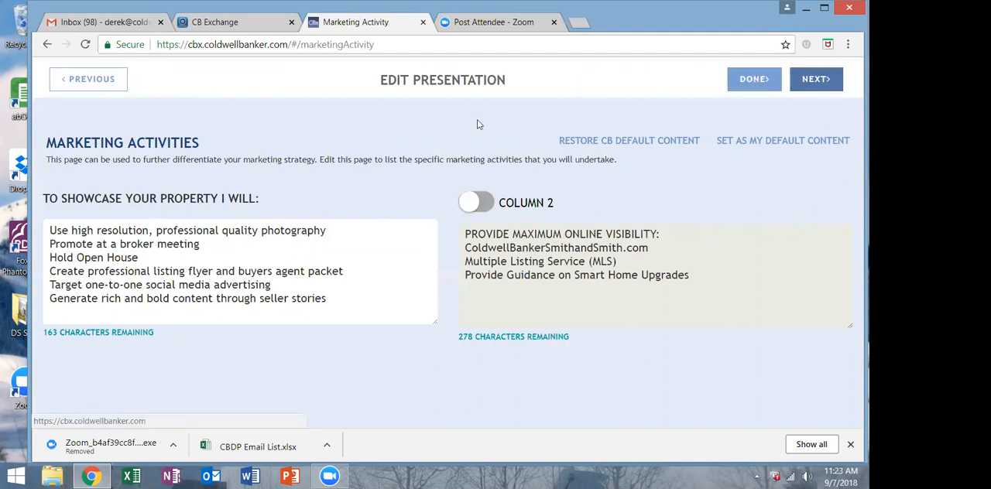
Exclude the Company Info slide from the presentation.
scroll(224, 269, down, 1)
scroll(132, 241, up, 4)
scroll(127, 237, up, 3)
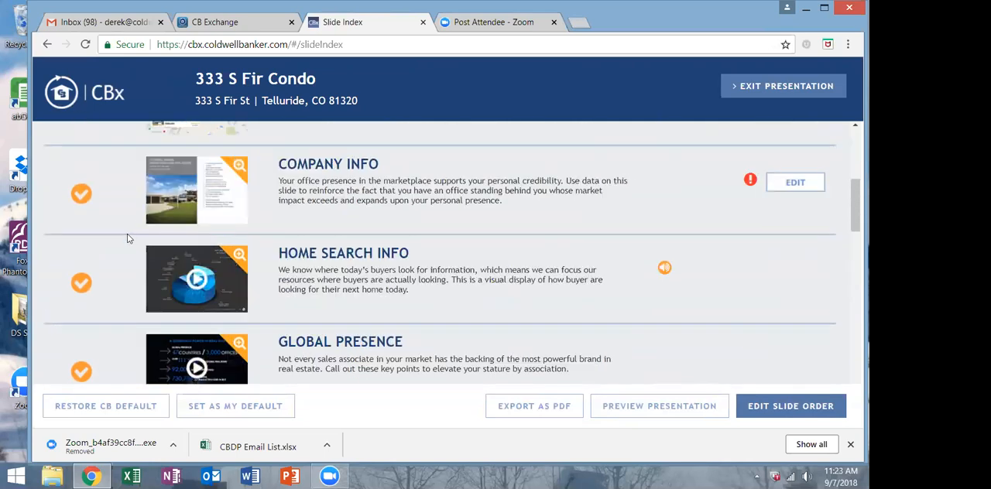
click(81, 211)
scroll(82, 206, up, 1)
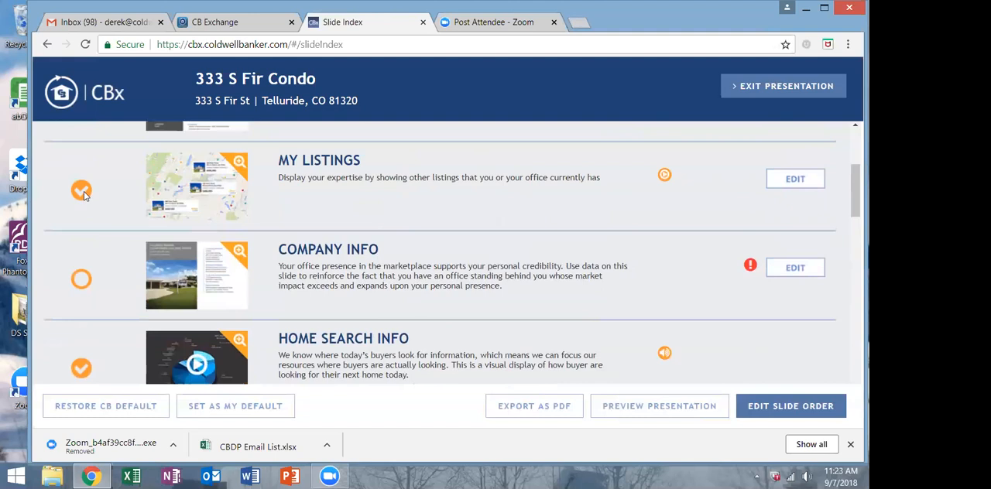
scroll(112, 199, up, 3)
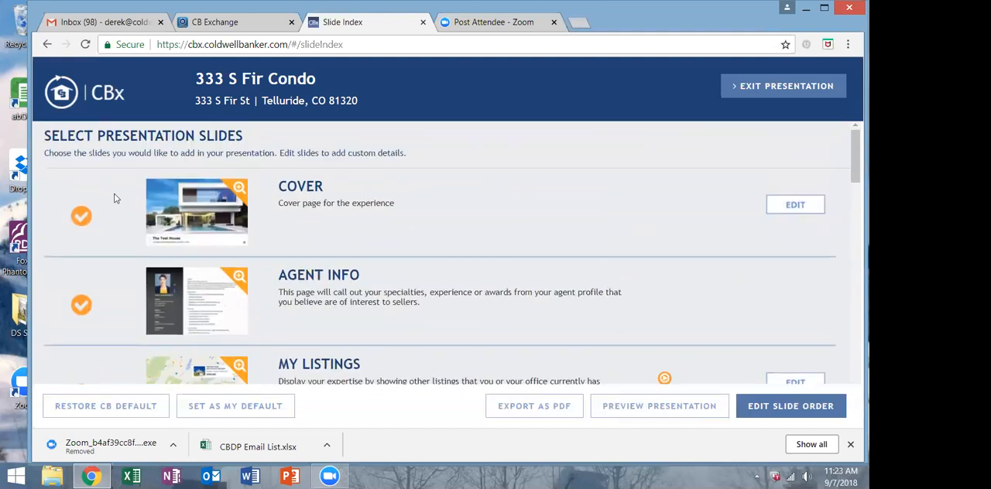
Exclude the Marketing Activities, On the Web and Our Service Promise slides from the presentation.
scroll(114, 199, down, 3)
scroll(114, 199, down, 4)
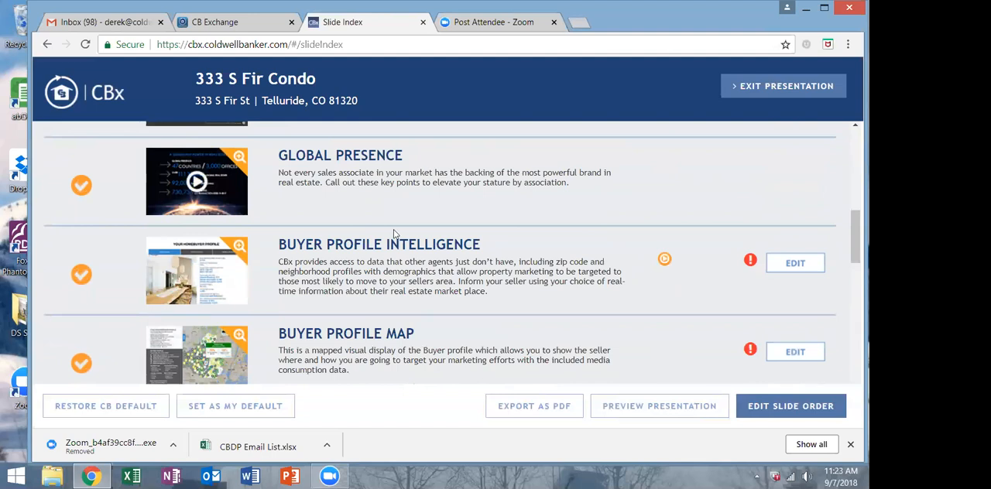
scroll(120, 250, down, 3)
click(83, 249)
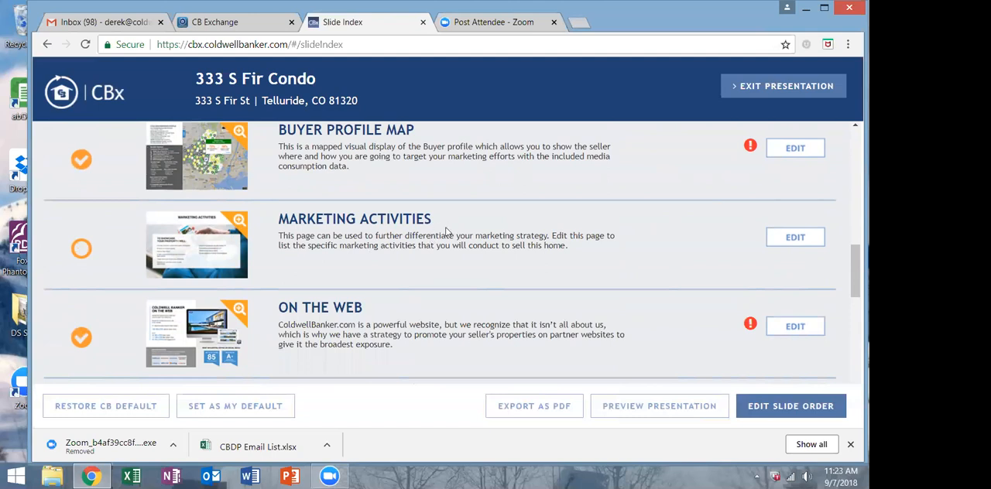
scroll(446, 232, down, 1)
click(83, 271)
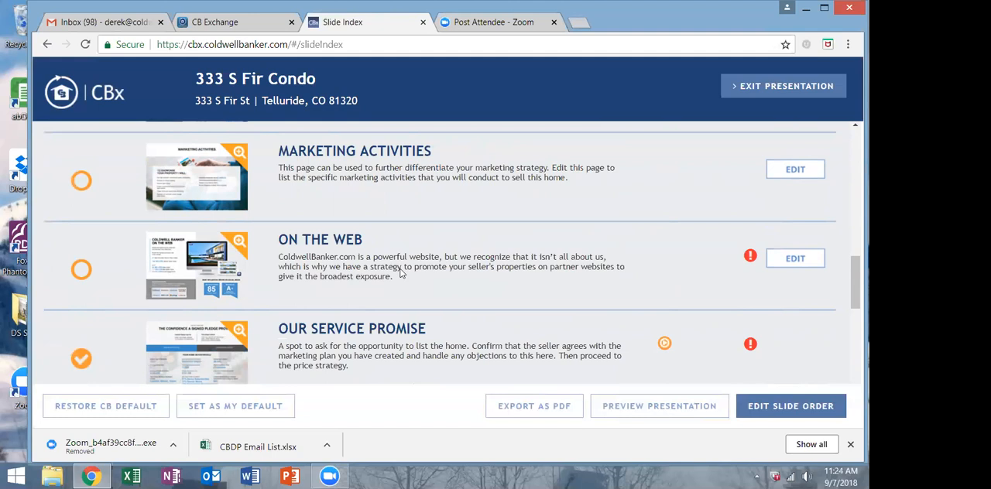
scroll(400, 274, down, 1)
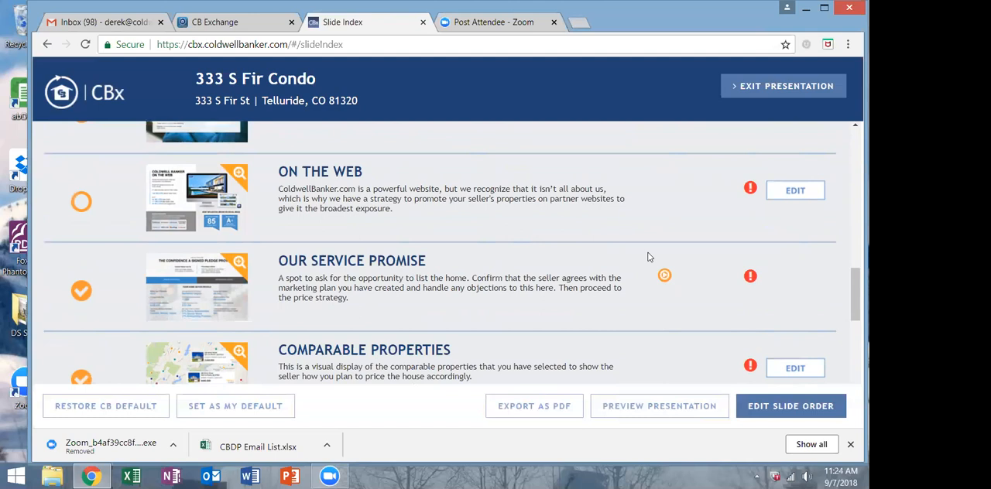
click(83, 291)
Preview the Home Assessment slide with its ratings and comments, and return to the slide selection.
scroll(370, 291, down, 2)
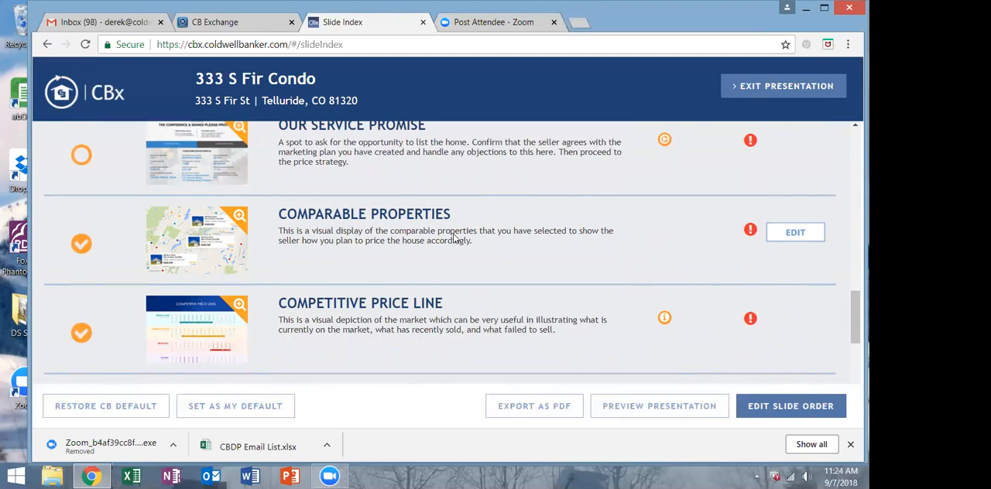
scroll(465, 256, down, 1)
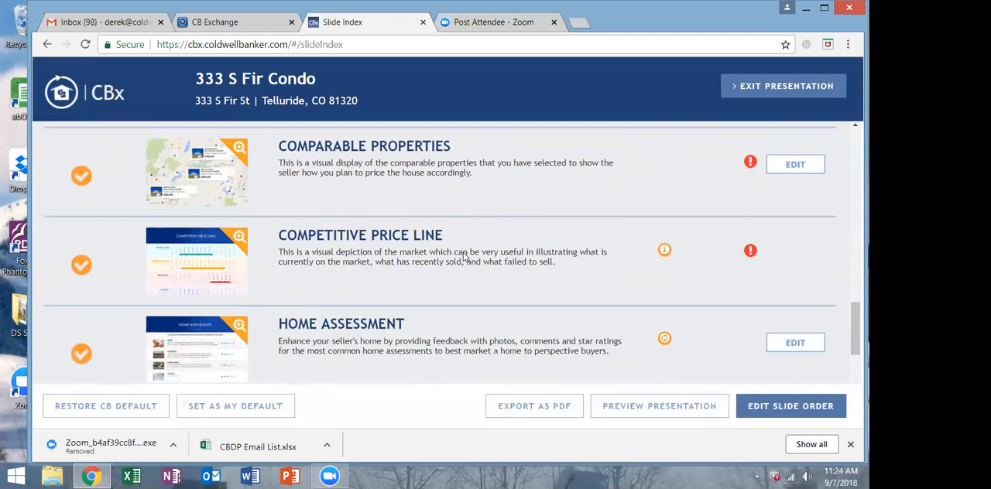
scroll(463, 256, down, 1)
scroll(455, 257, down, 1)
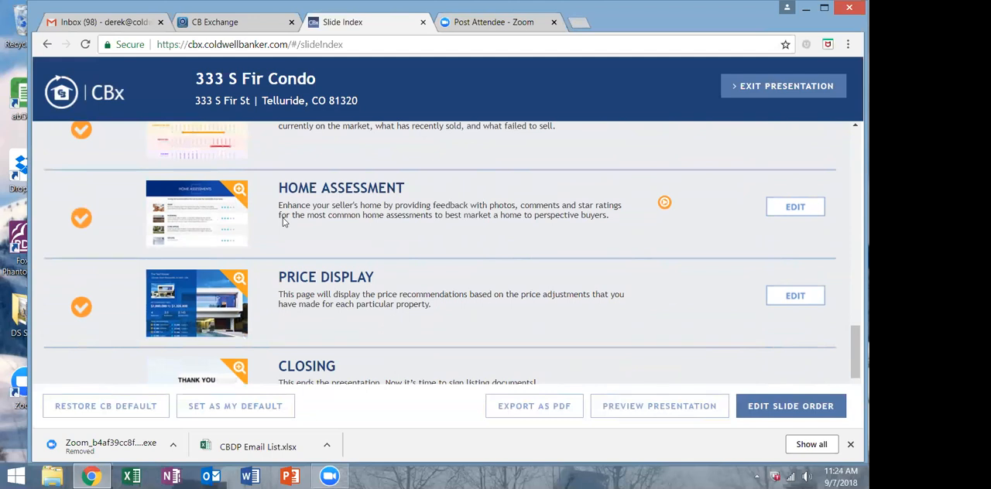
scroll(287, 218, up, 1)
scroll(287, 218, down, 1)
click(238, 192)
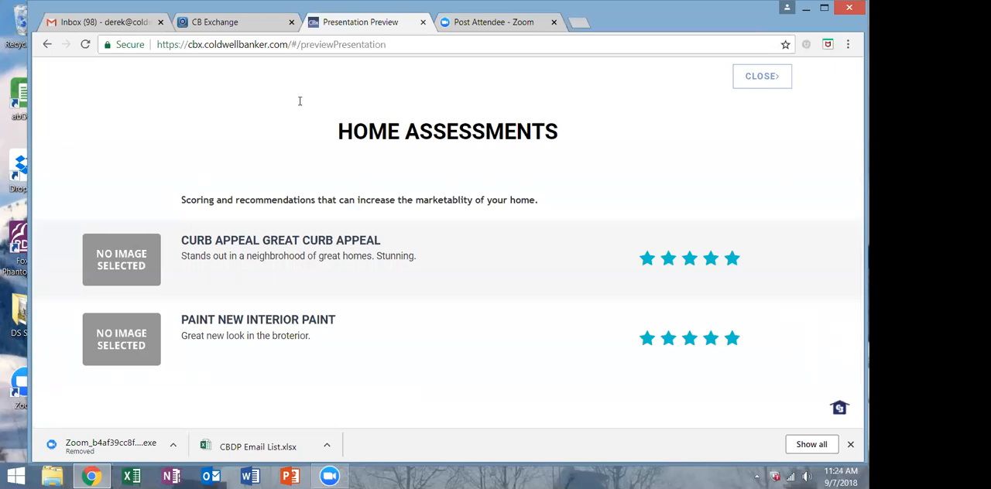
scroll(320, 272, down, 13)
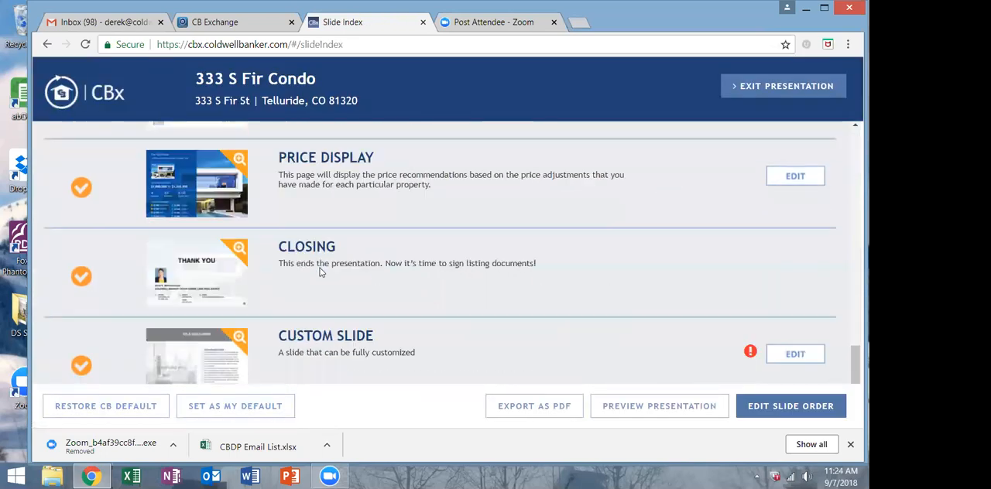
Exclude the My Listings and Company Info slides from the presentation.
scroll(321, 272, up, 4)
scroll(320, 272, up, 8)
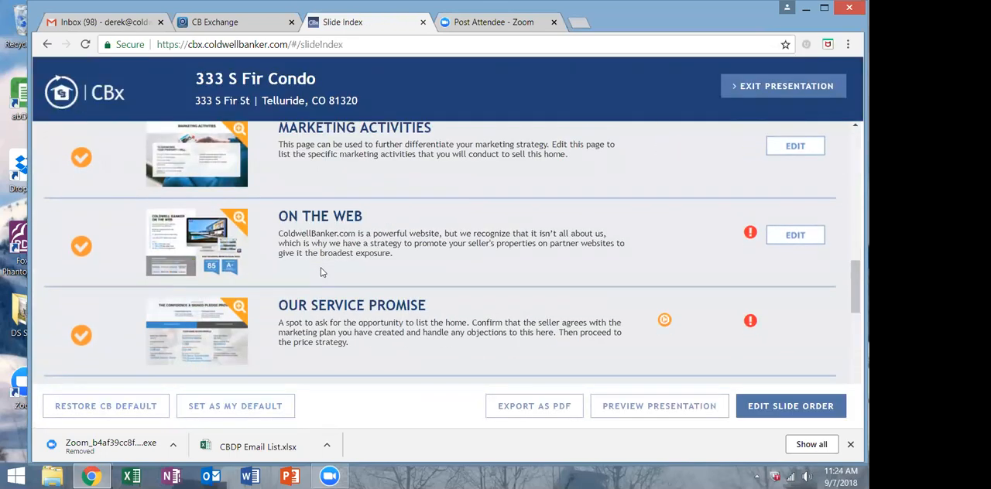
scroll(322, 271, up, 3)
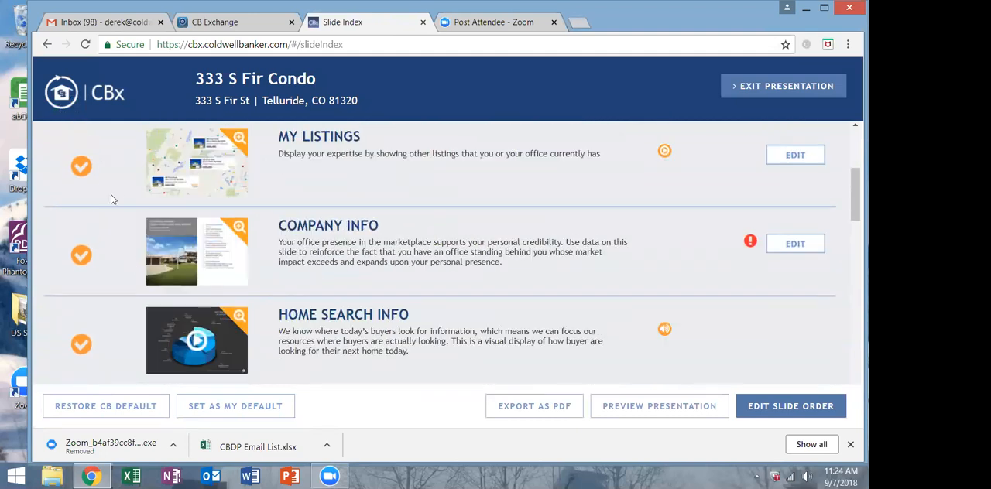
click(82, 166)
click(82, 255)
Exclude the Marketing Activities, On the Web and Our Service Promise slides from the presentation.
scroll(213, 262, up, 2)
scroll(105, 276, down, 7)
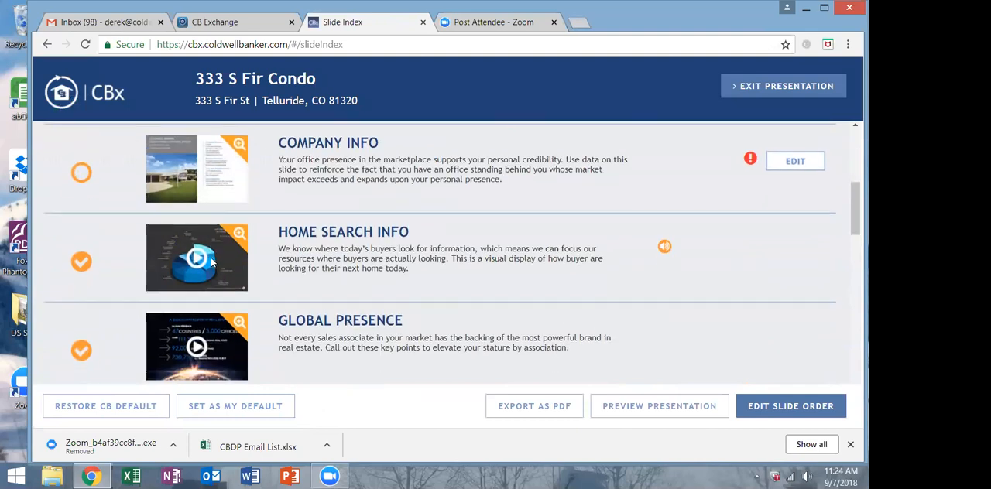
click(84, 292)
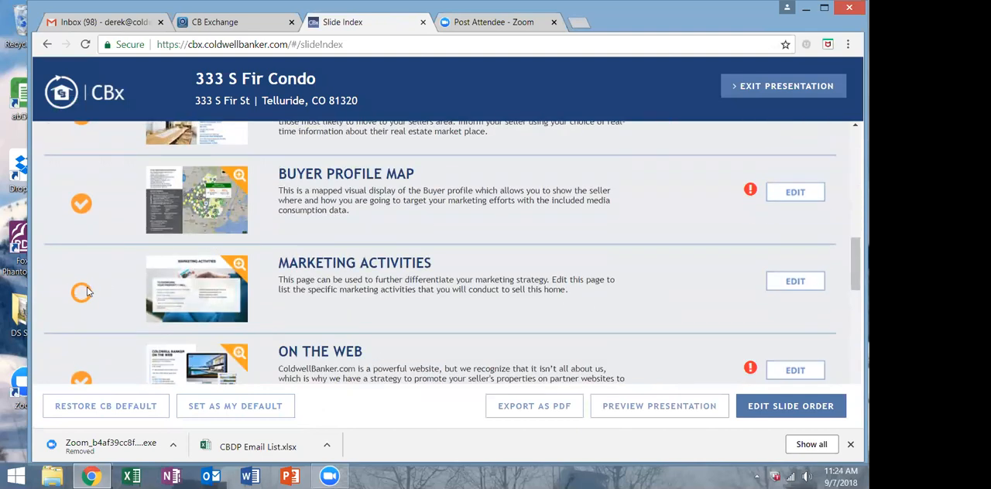
scroll(89, 286, down, 2)
click(81, 246)
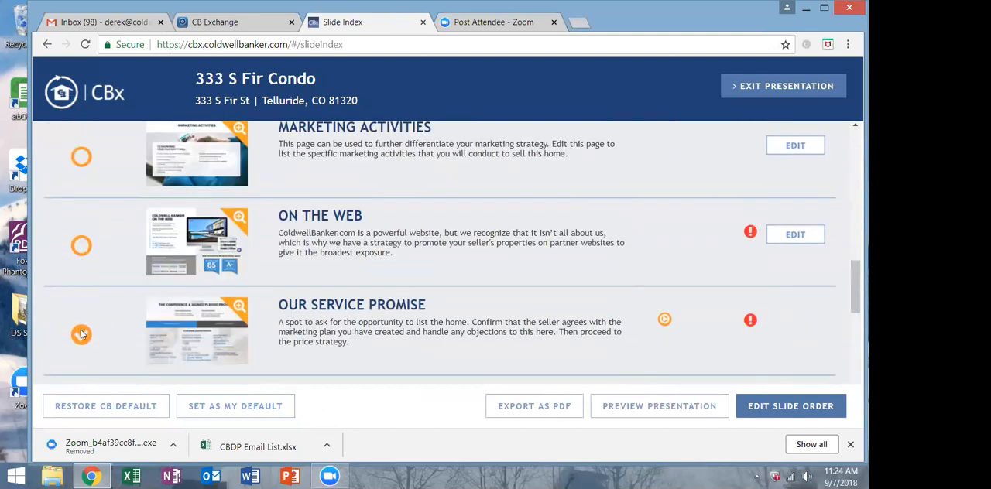
Exclude the Custom Slide and Global Luxury Properties slides from the presentation, with the browser window maximized.
scroll(73, 306, down, 2)
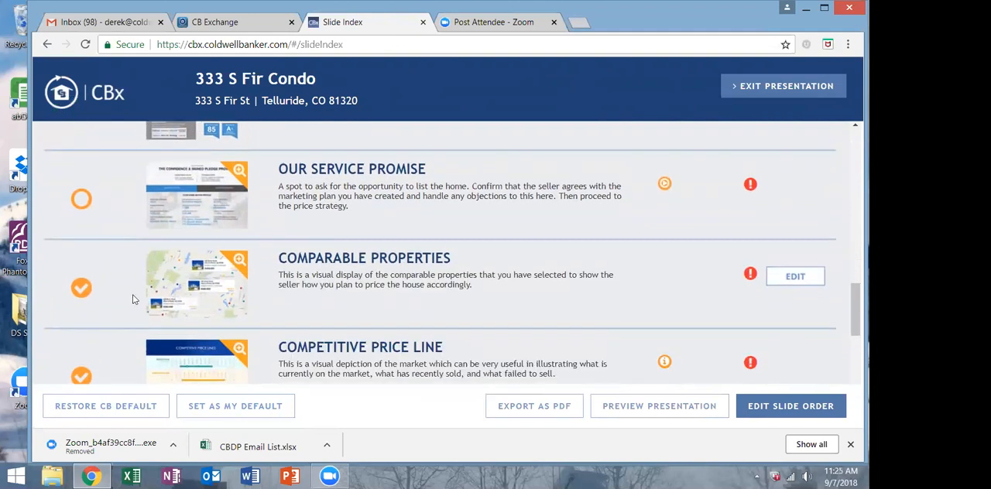
scroll(129, 299, down, 5)
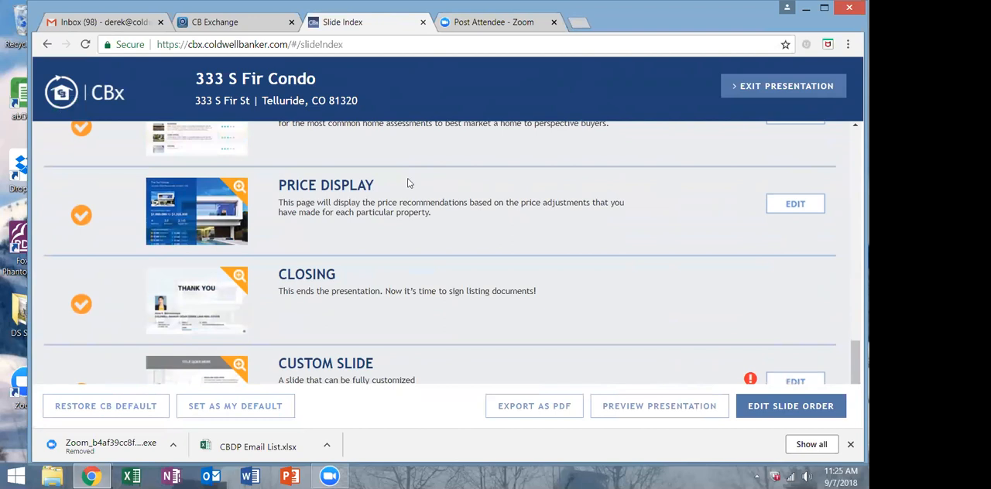
scroll(207, 224, up, 1)
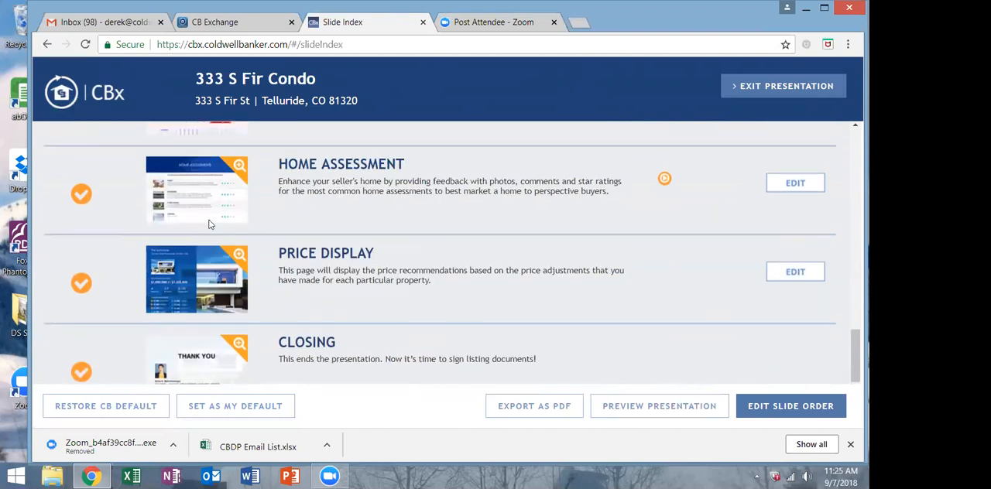
scroll(208, 224, down, 2)
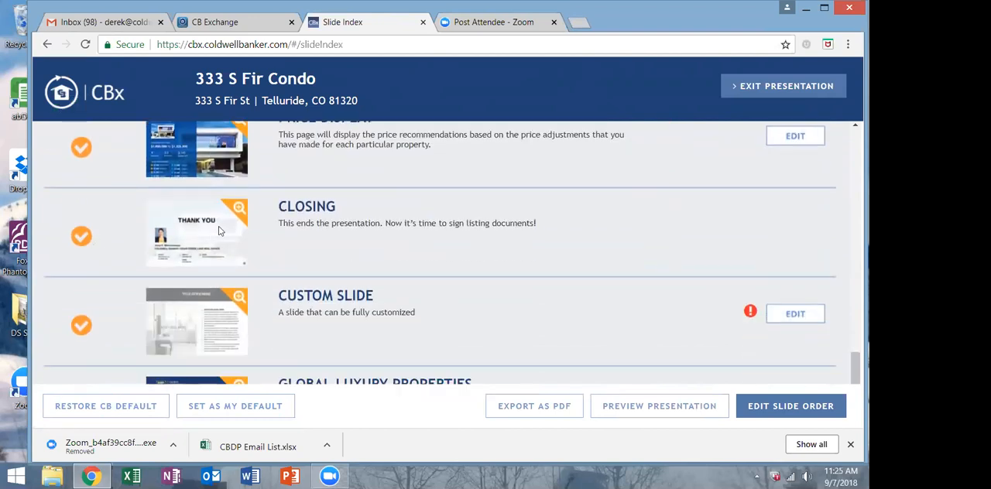
scroll(309, 248, down, 1)
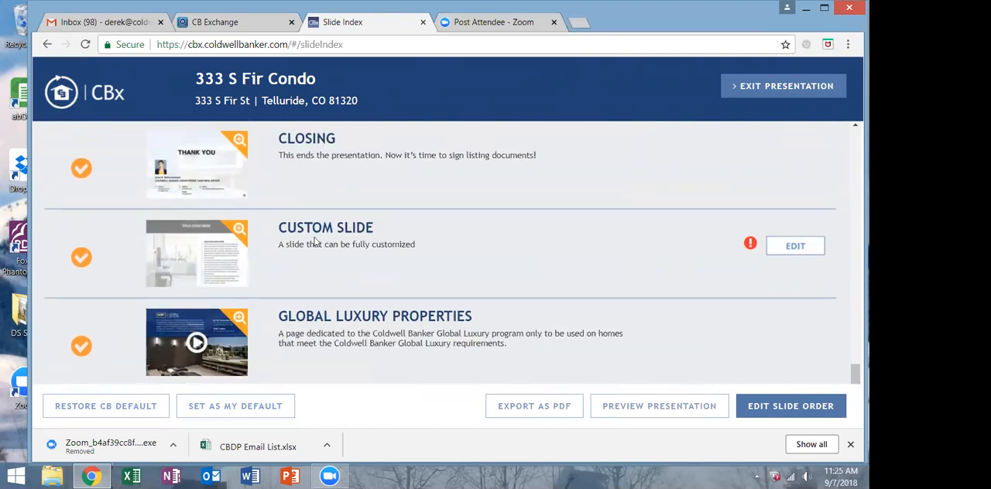
click(82, 260)
click(824, 9)
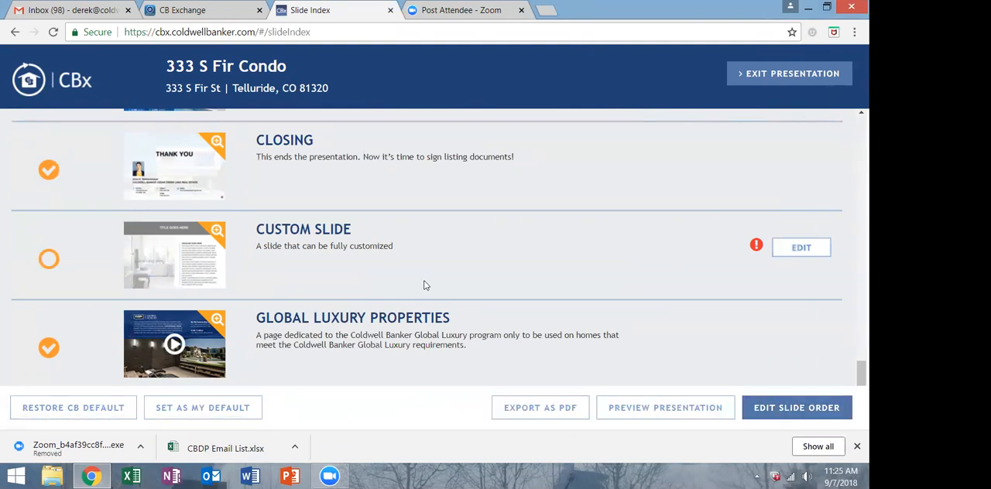
Reorder the slides so that Home Assessment is in position 3, directly after the agent profile slide.
click(779, 402)
scroll(560, 302, down, 2)
scroll(560, 303, down, 1)
scroll(559, 304, up, 1)
scroll(559, 303, down, 2)
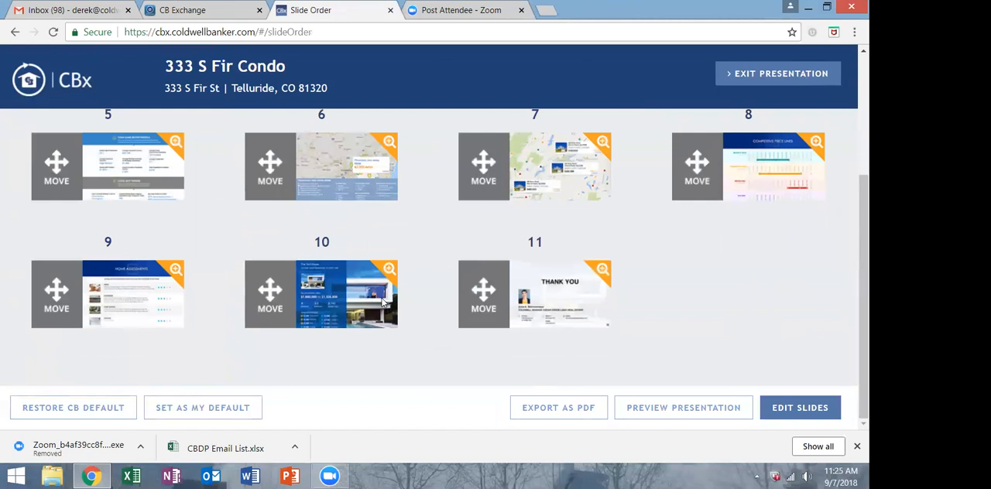
scroll(383, 302, up, 3)
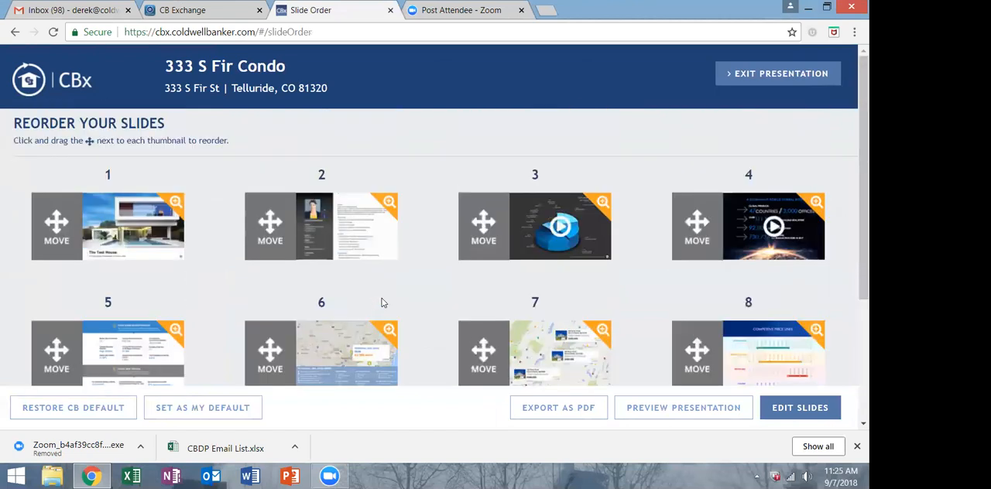
scroll(381, 303, down, 3)
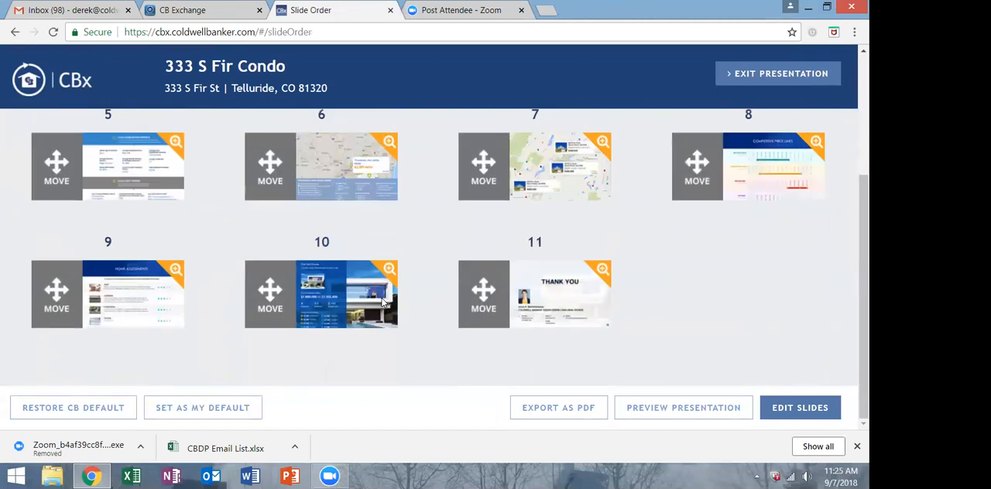
drag(146, 184, 295, 169)
scroll(293, 166, up, 2)
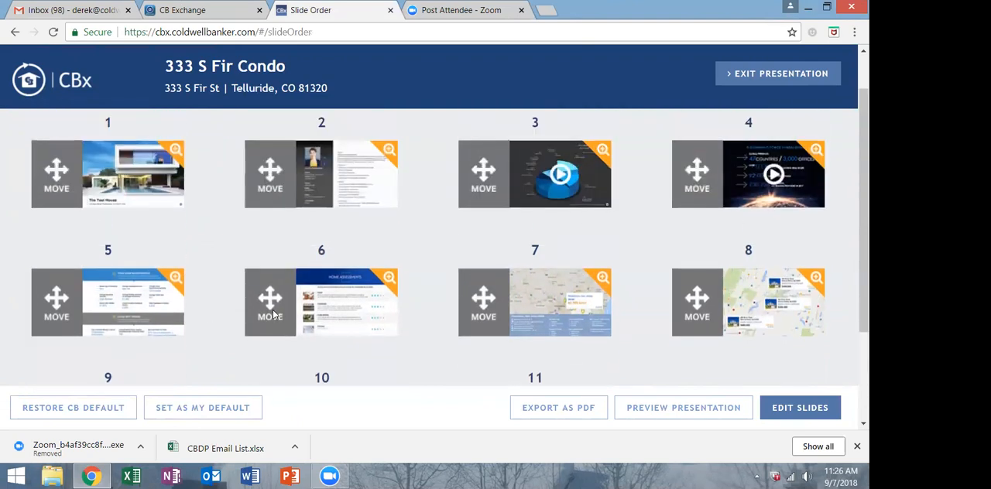
drag(274, 313, 492, 183)
Preview the presentation, dismiss the warning about slides that need editing, and reduce the browser window to slightly narrower than the screen.
scroll(528, 236, down, 3)
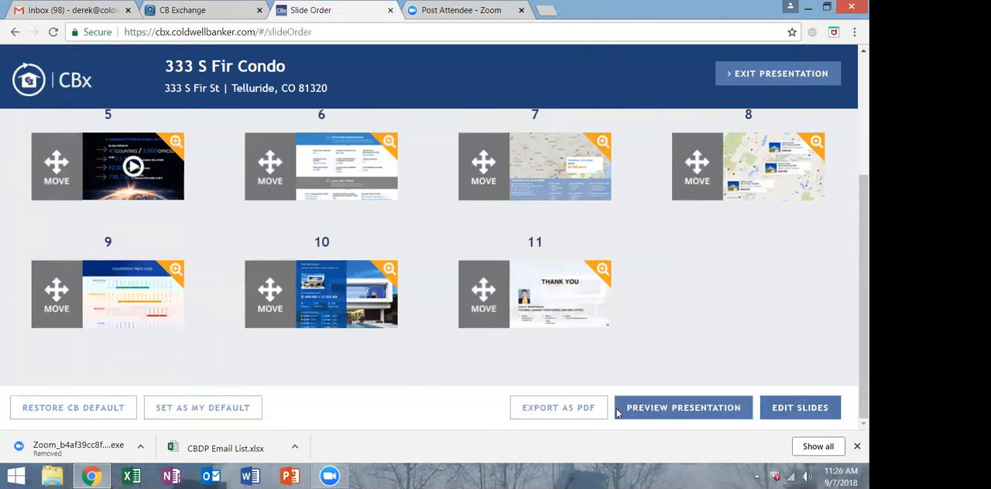
click(696, 408)
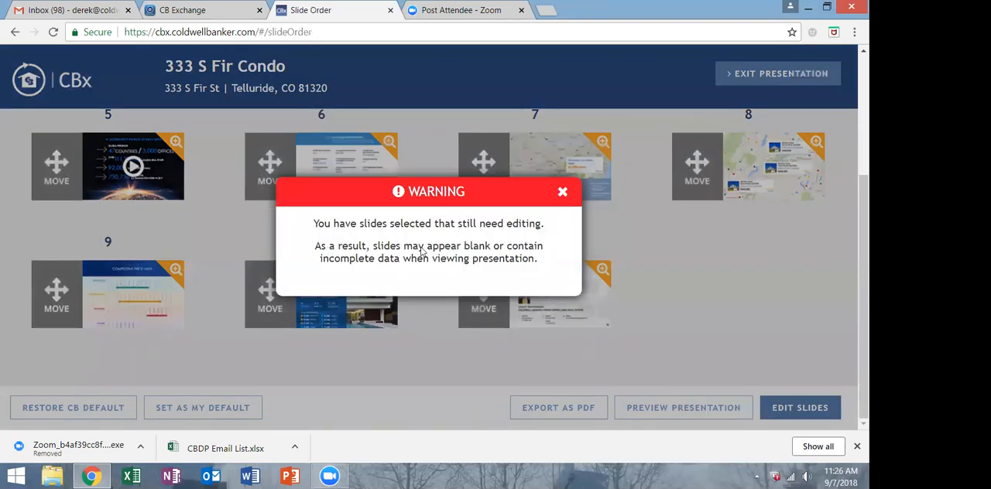
click(562, 193)
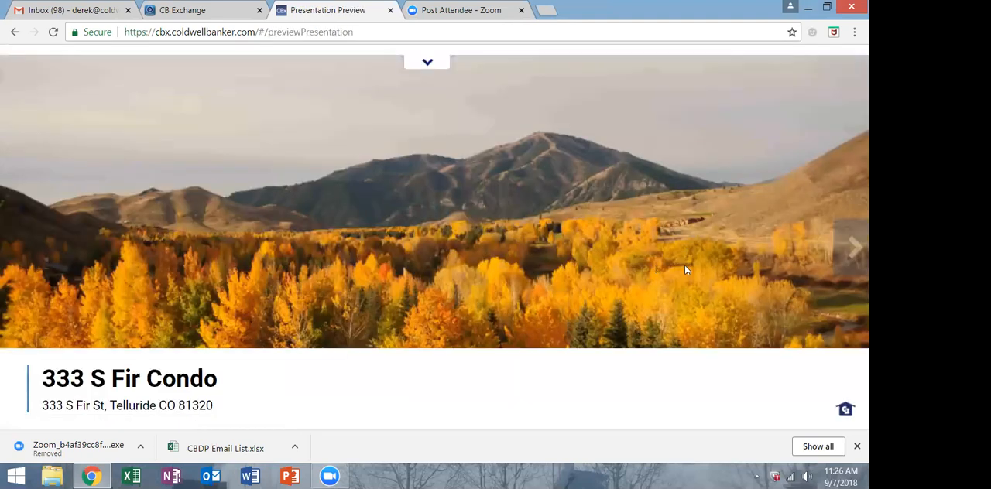
click(825, 9)
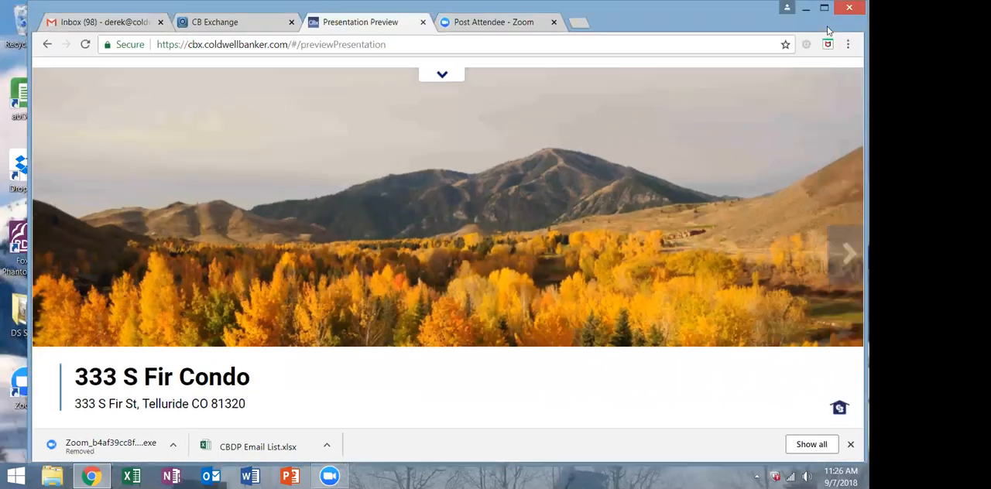
drag(842, 124, 841, 125)
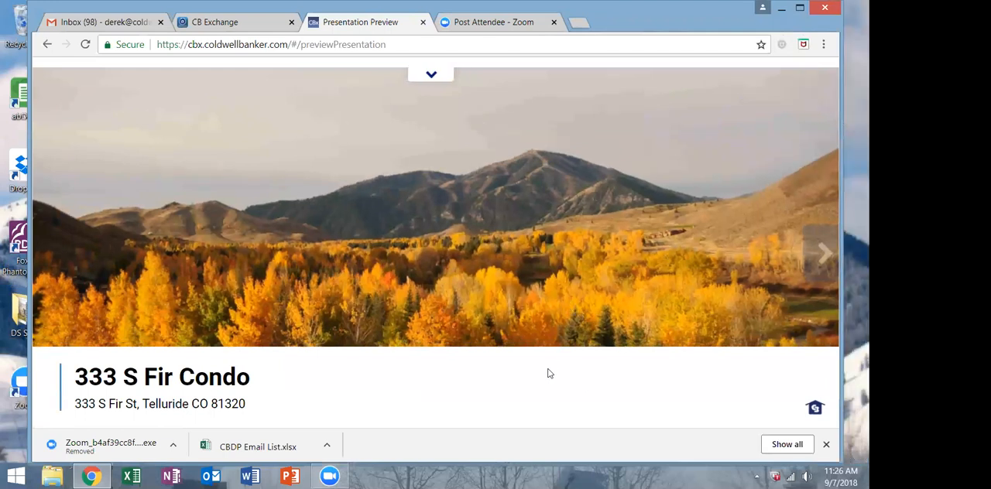
Page through the preview from the cover to the Home Search Info slide in a maximized window, and hide the slide thumbnails.
click(431, 74)
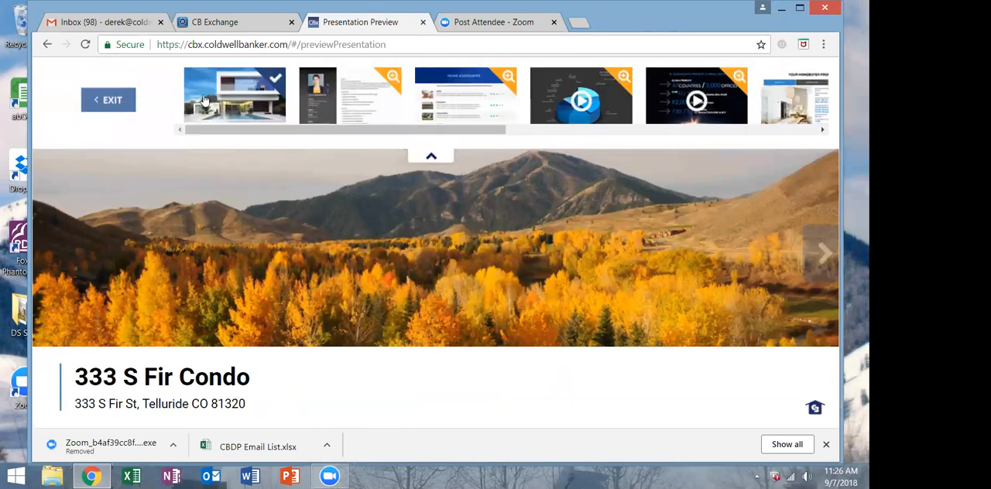
drag(198, 137, 165, 136)
click(821, 252)
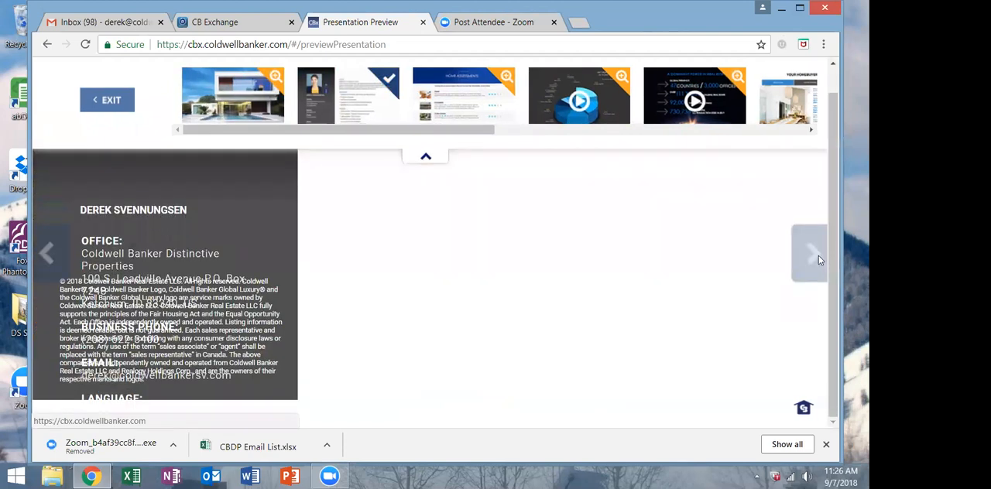
click(799, 7)
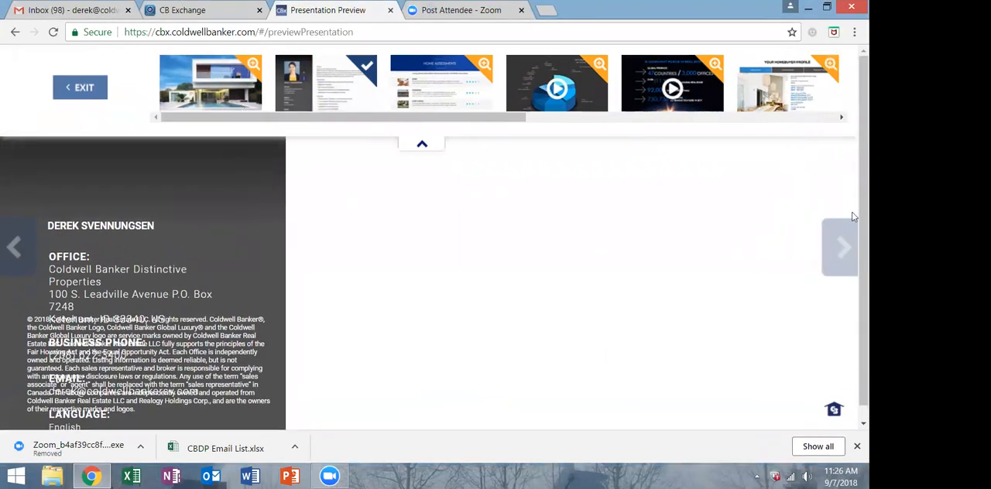
click(847, 254)
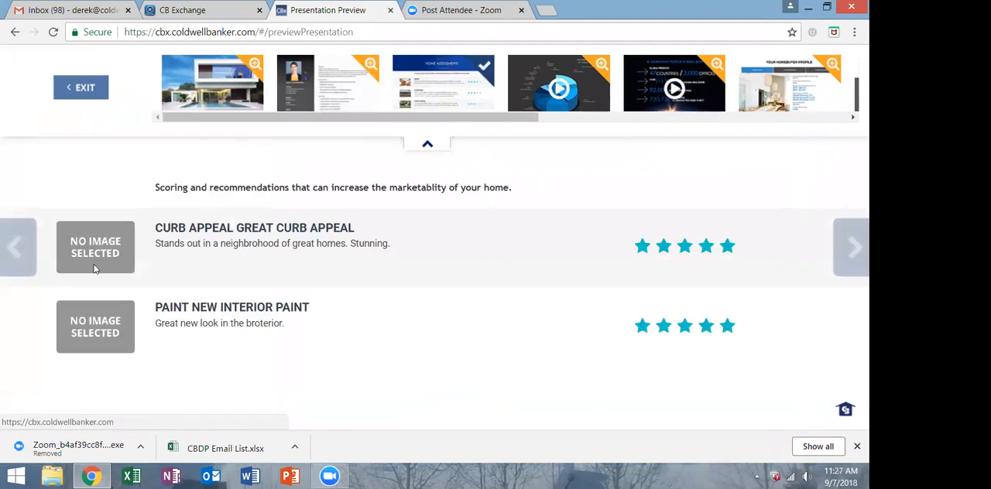
click(851, 247)
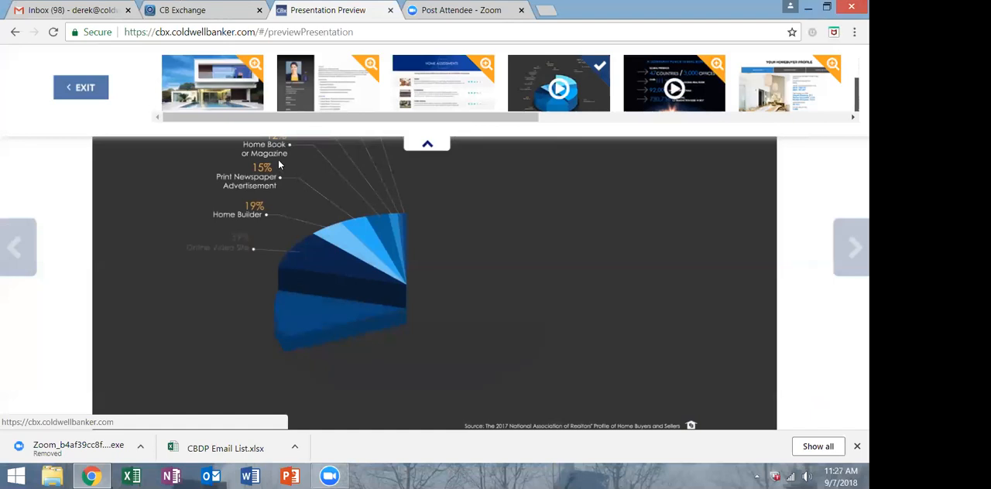
click(427, 144)
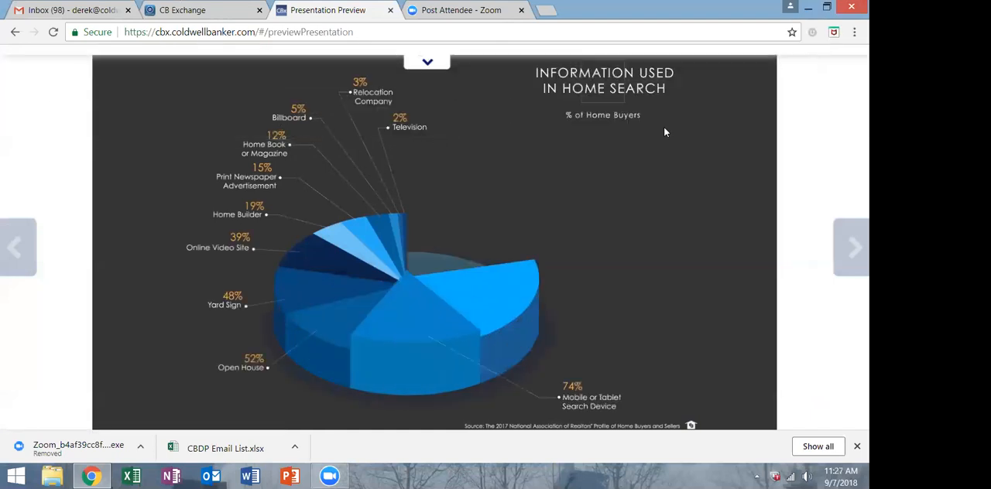
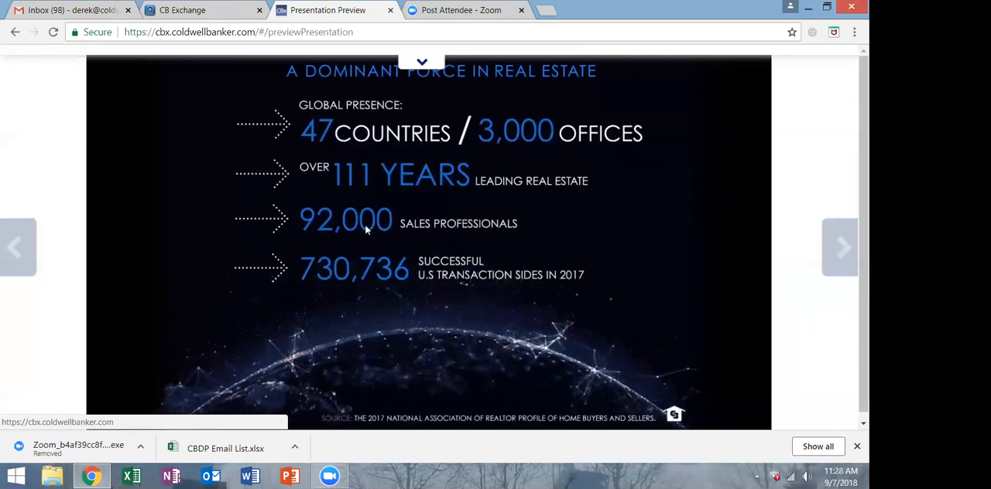
Advance the preview to the Your Home Buyer Profile slide and look over its content.
click(842, 247)
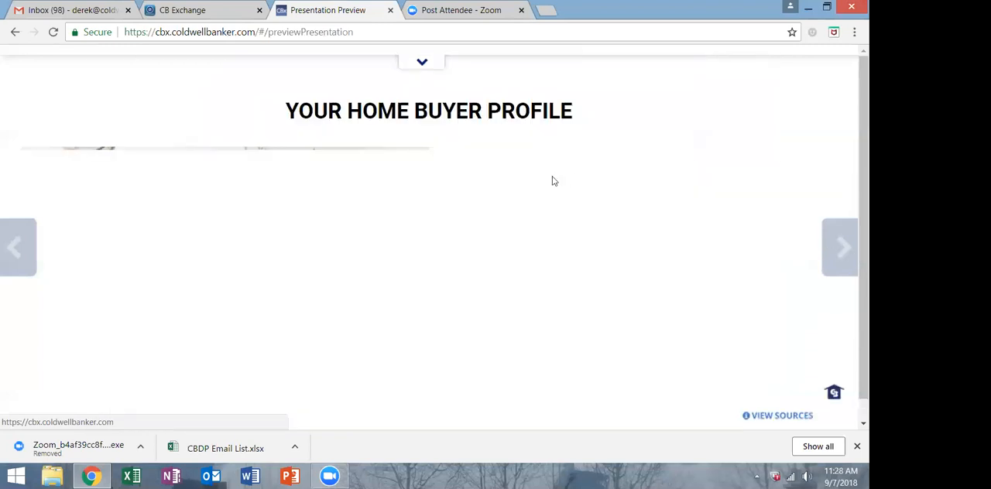
scroll(477, 187, down, 1)
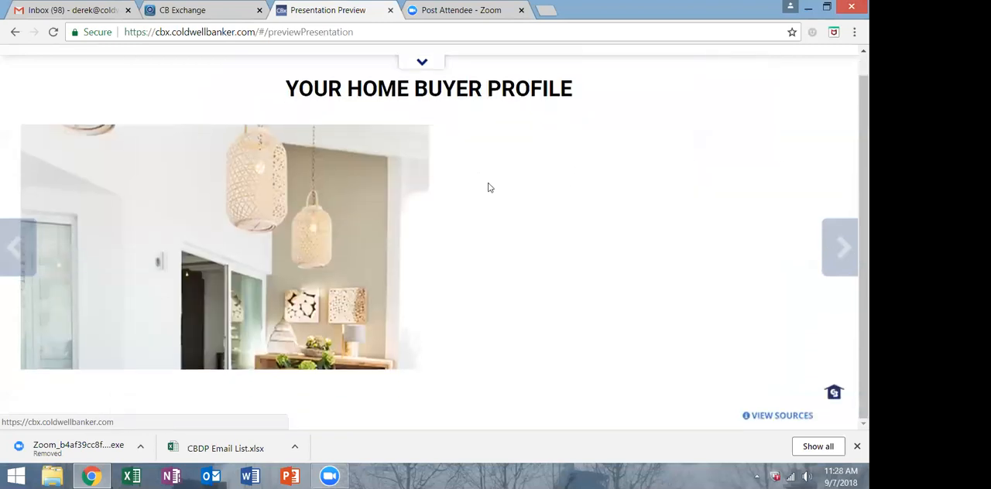
scroll(488, 187, up, 1)
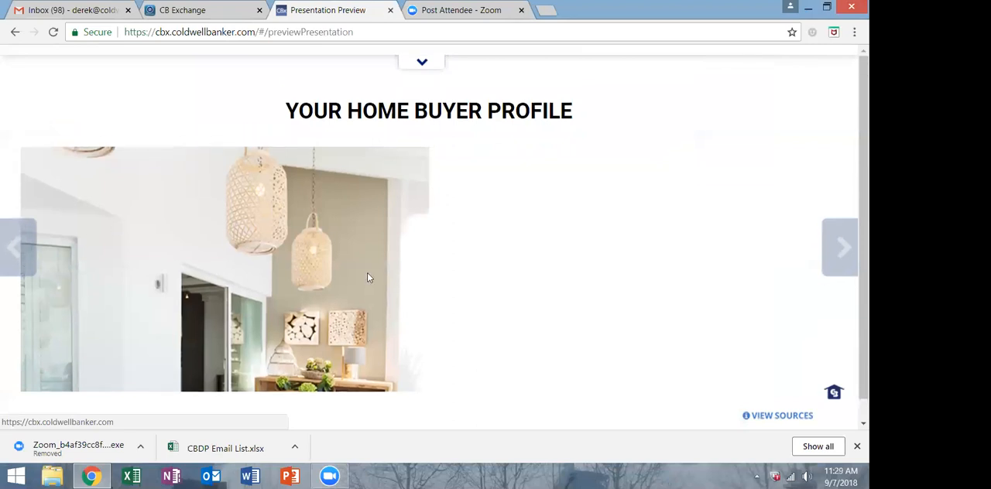
scroll(507, 269, down, 1)
scroll(480, 263, up, 1)
key(XF86AudioRaiseVolume)
Advance the preview to the neighborhood profile map, collapse its information panel and view the wider area around the home.
click(847, 250)
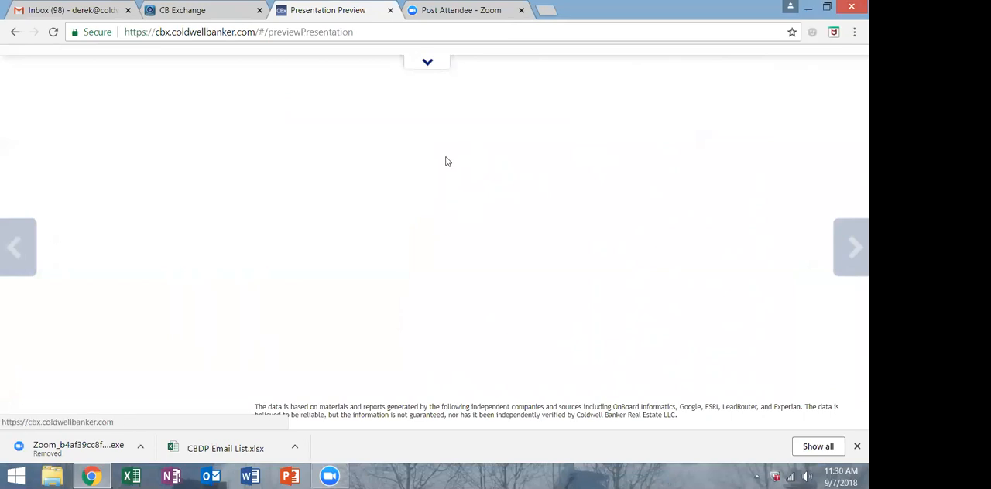
click(7, 248)
click(11, 249)
click(840, 253)
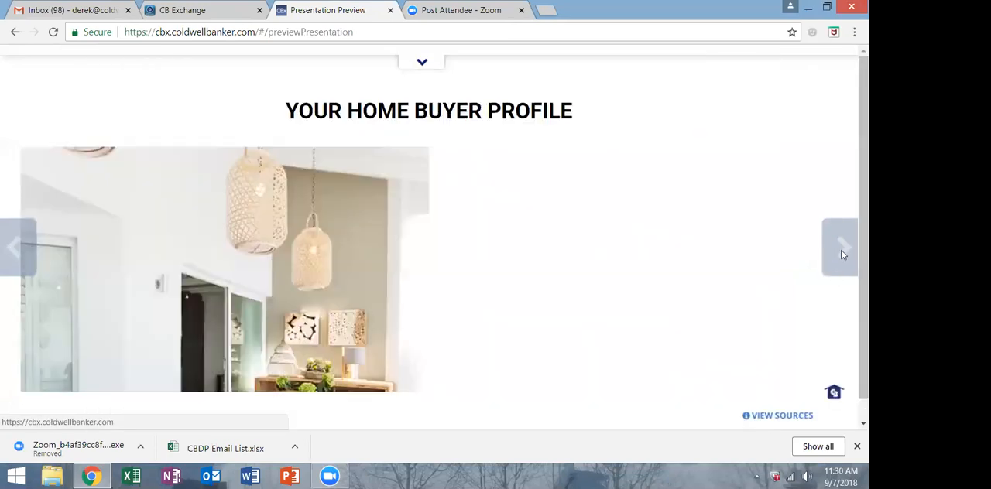
click(842, 253)
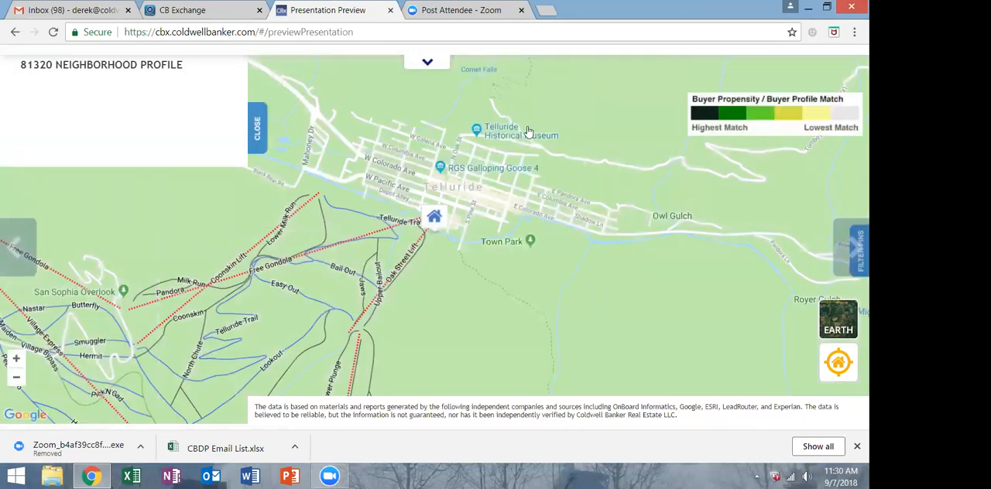
click(249, 134)
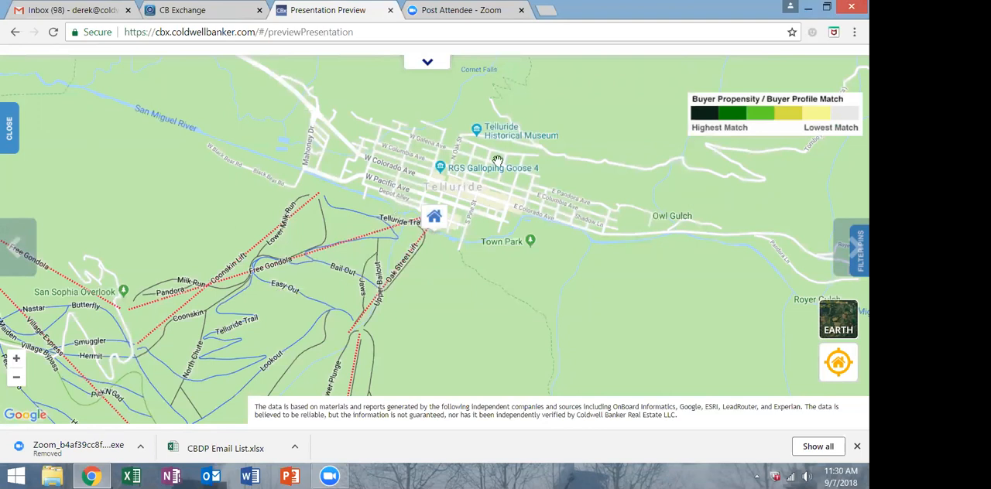
scroll(773, 232, down, 1)
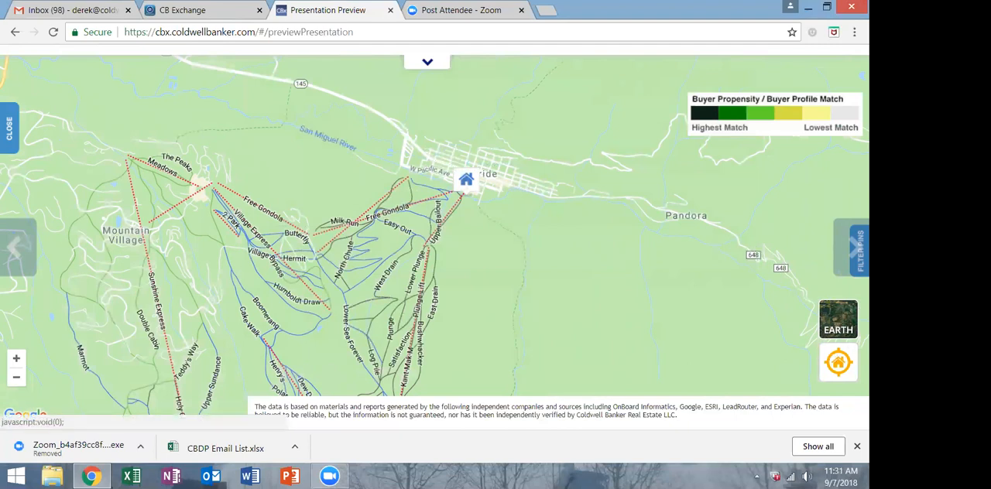
Advance to the comparable properties map and examine the subject home and its surrounding region.
click(843, 248)
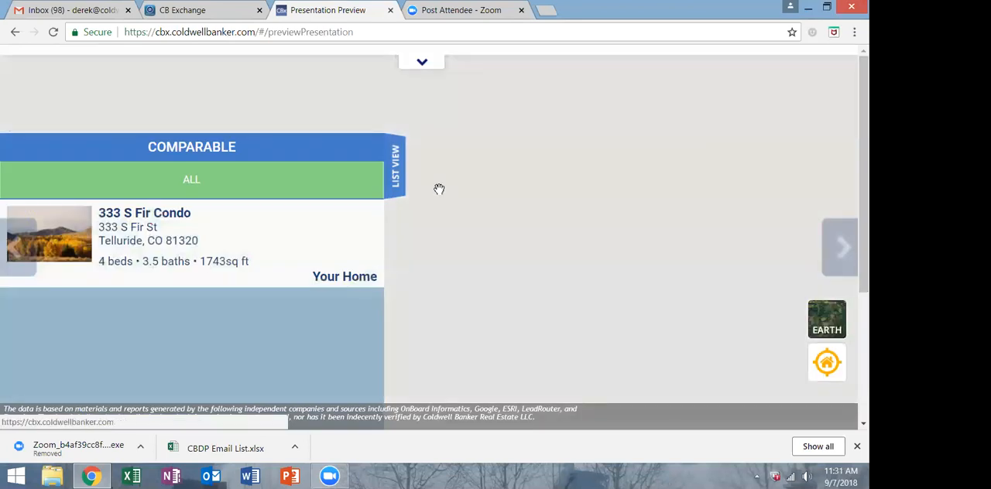
click(435, 191)
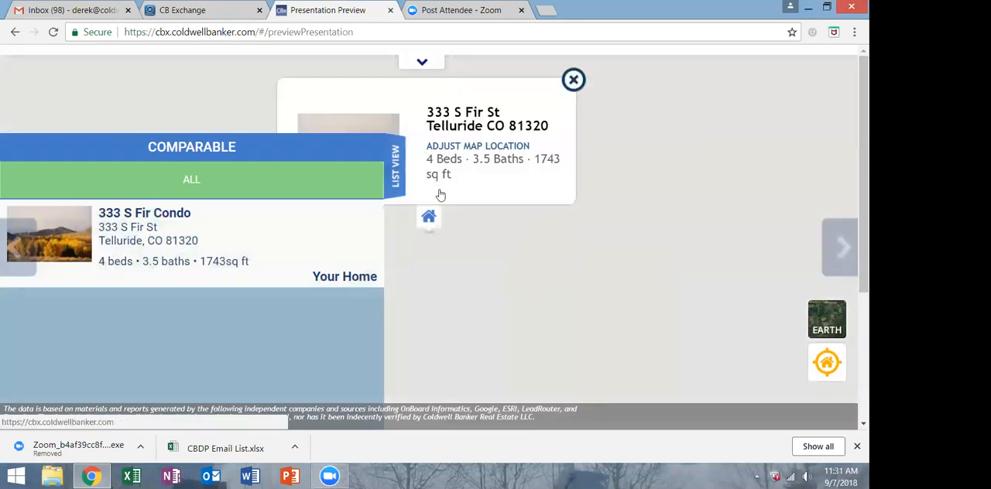
scroll(672, 140, down, 1)
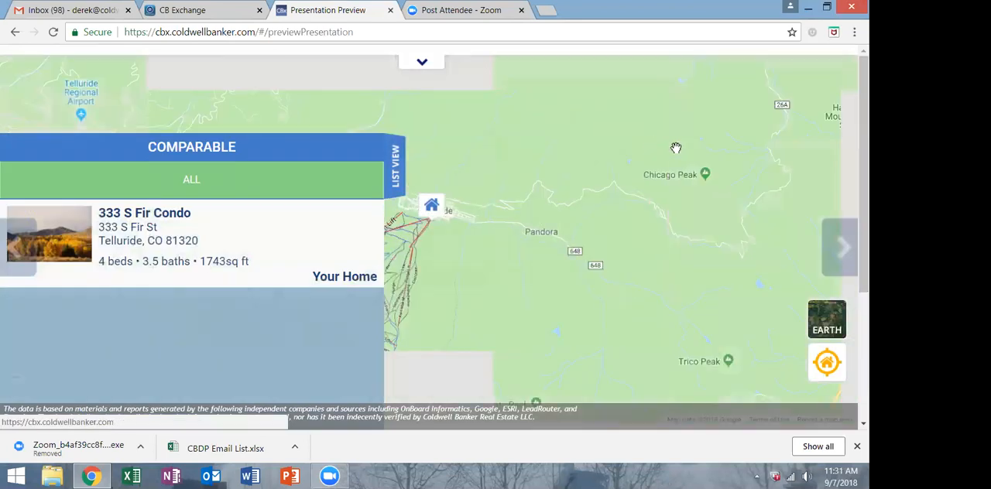
scroll(671, 149, down, 1)
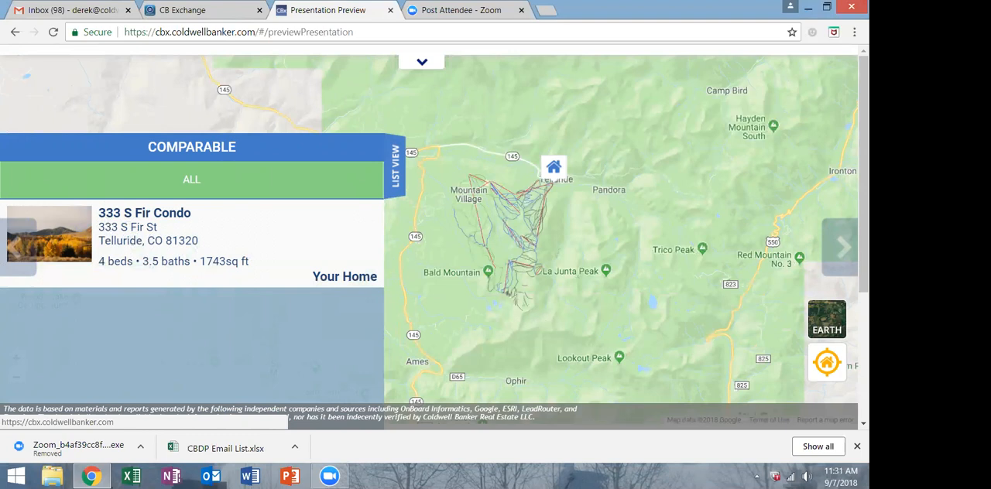
scroll(427, 387, down, 3)
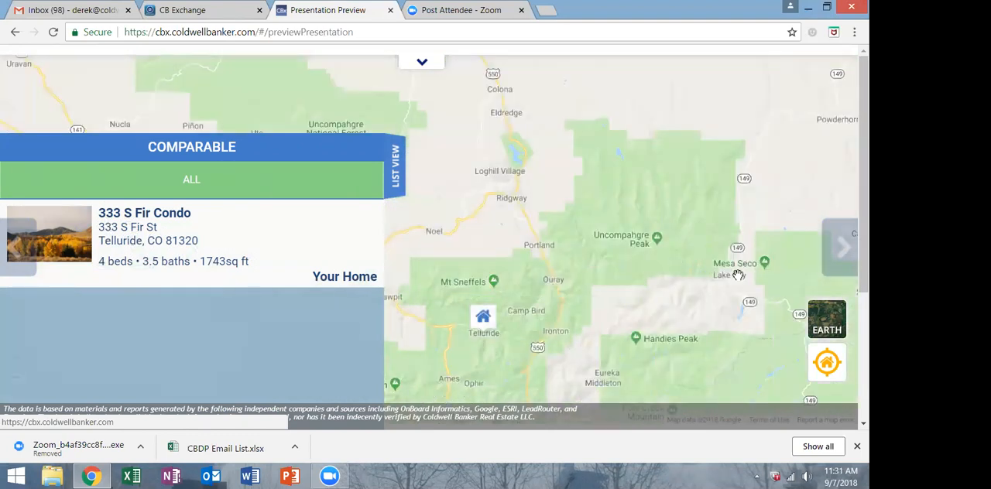
Page through the Competitive Price Lines and recommended price slides to the closing Thank You slide, briefly showing and hiding the slide thumbnails.
click(843, 247)
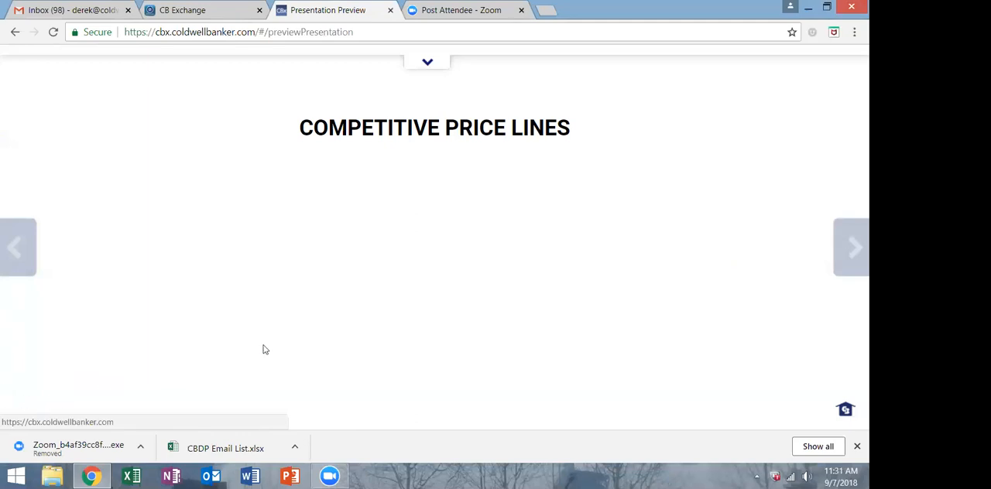
click(438, 60)
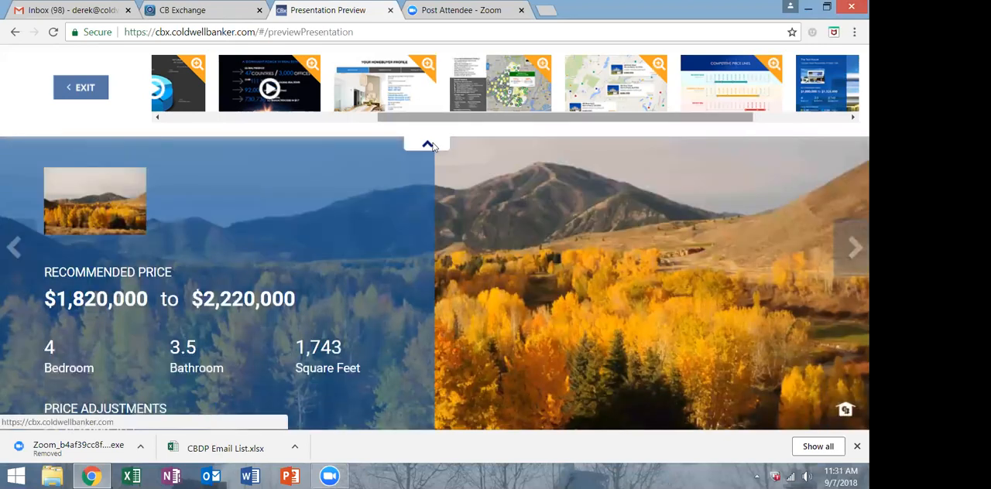
click(428, 144)
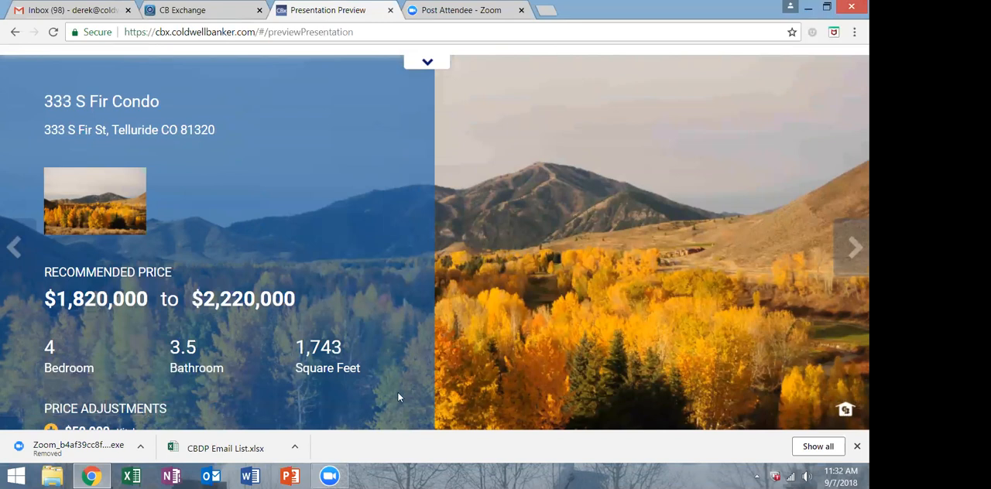
click(851, 253)
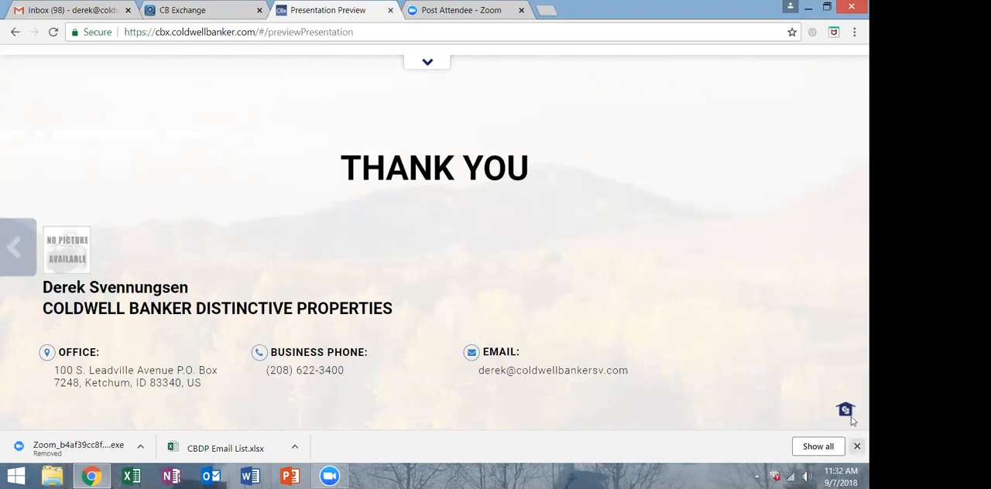
Exit the presentation preview from the slide thumbnails and open the slide list for editing.
click(428, 63)
drag(758, 118, 492, 116)
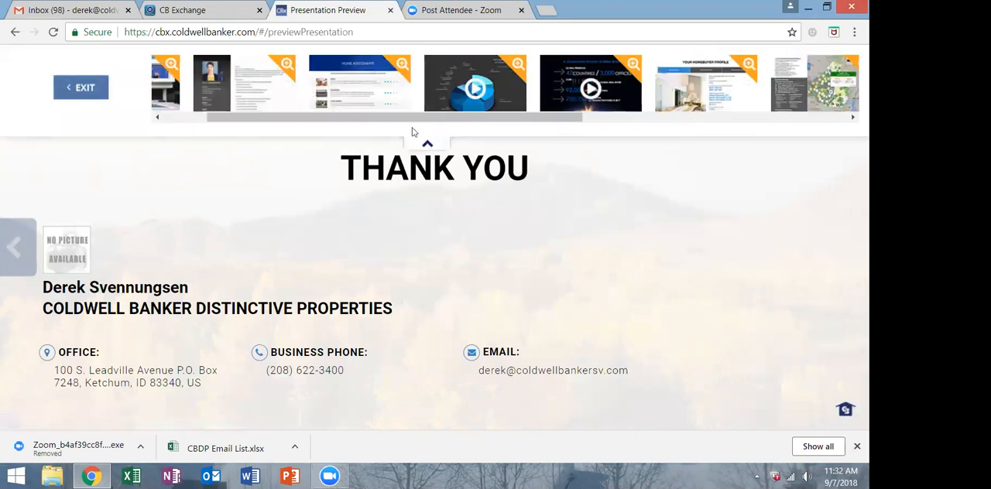
click(80, 87)
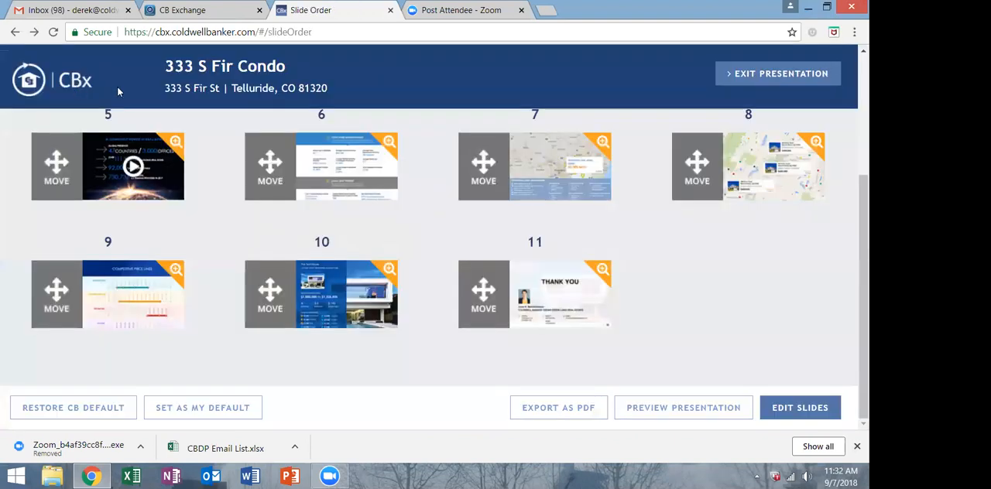
scroll(650, 325, up, 3)
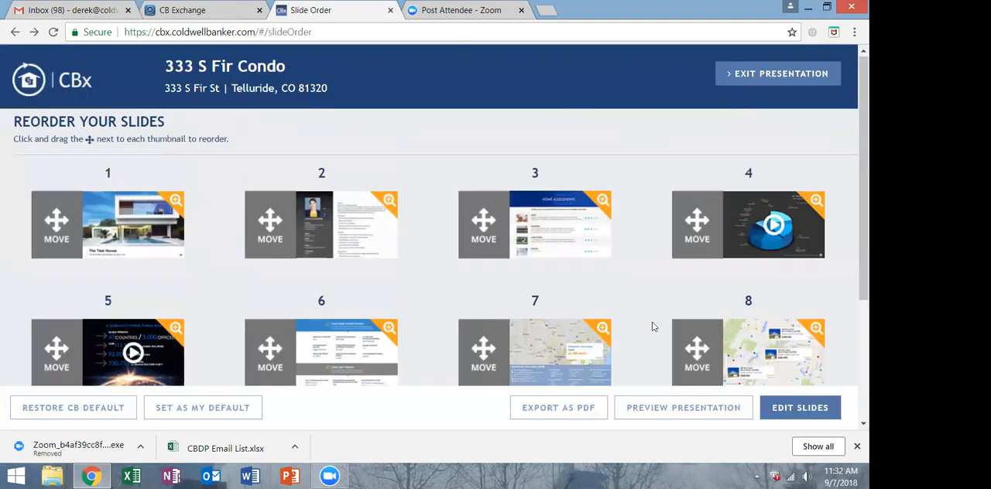
scroll(652, 326, down, 3)
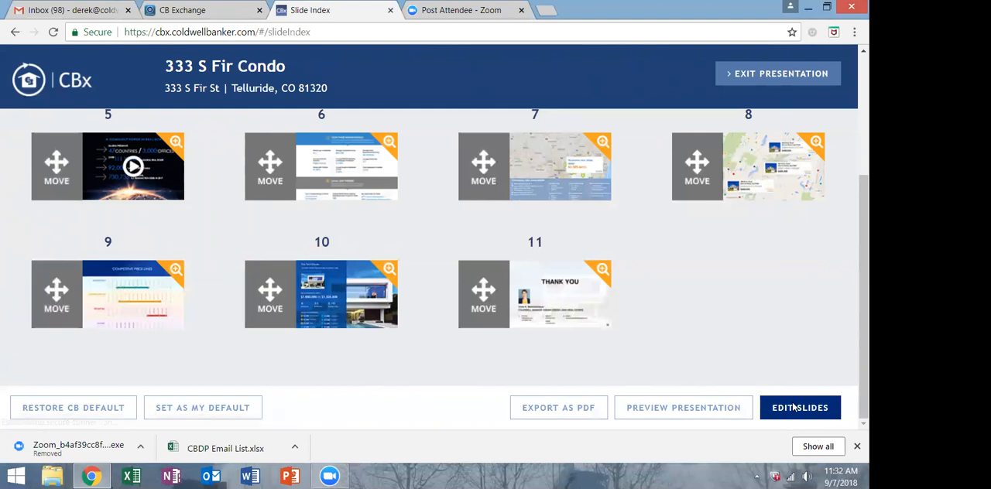
click(795, 408)
Exclude the Custom Slide, Closing and Competitive Price Line slides from the presentation.
scroll(610, 277, down, 10)
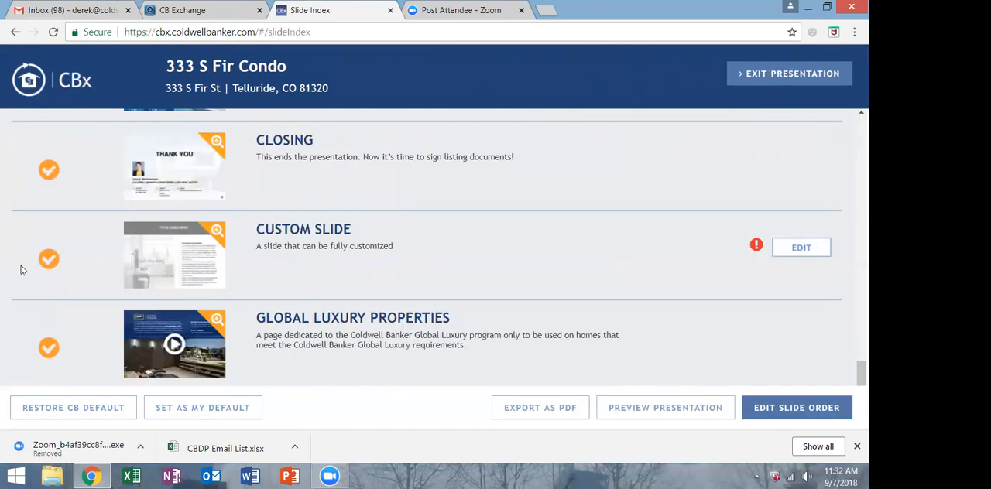
click(49, 258)
scroll(48, 262, up, 1)
scroll(48, 262, up, 1)
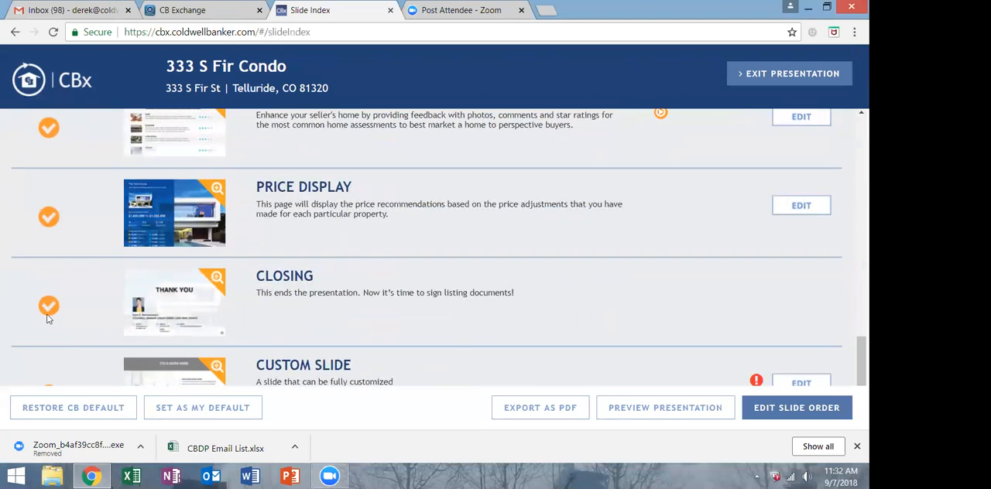
click(48, 307)
scroll(48, 308, up, 1)
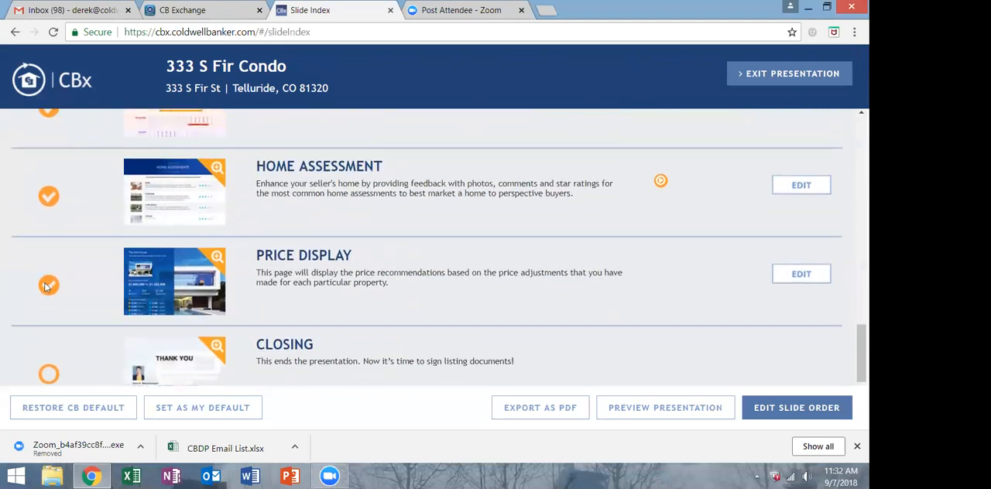
scroll(44, 308, up, 3)
click(46, 306)
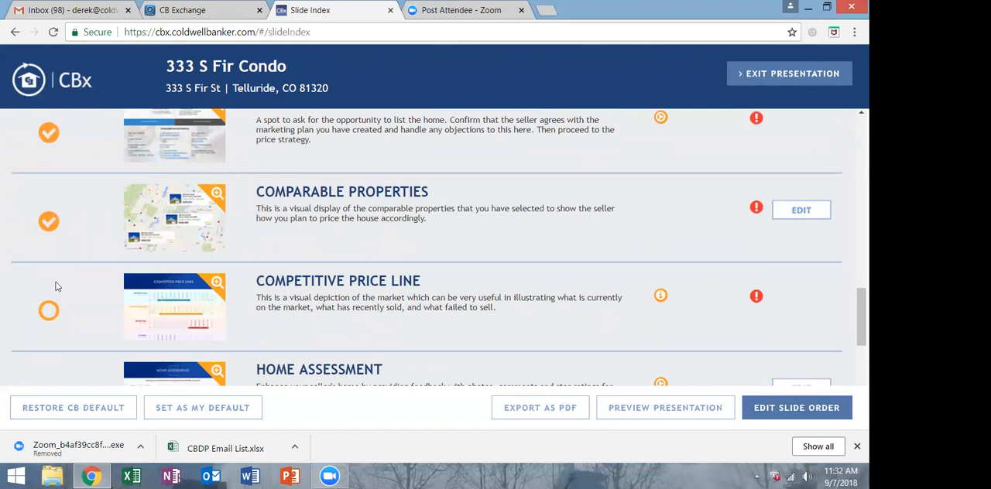
Exclude the Comparable Properties, Our Service Promise, On the Web, Marketing Activities and Buyer Profile Map slides from the presentation.
scroll(48, 303, up, 1)
click(48, 291)
scroll(48, 291, up, 2)
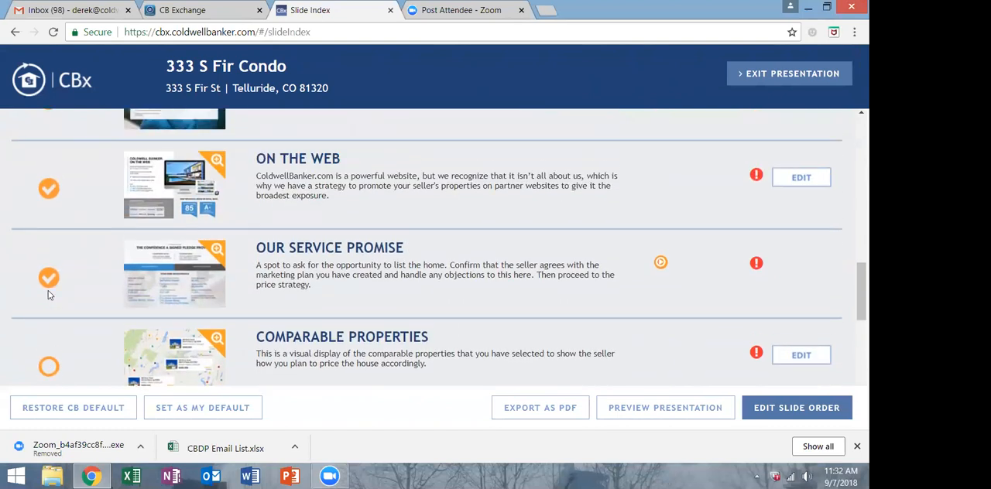
click(48, 337)
click(49, 248)
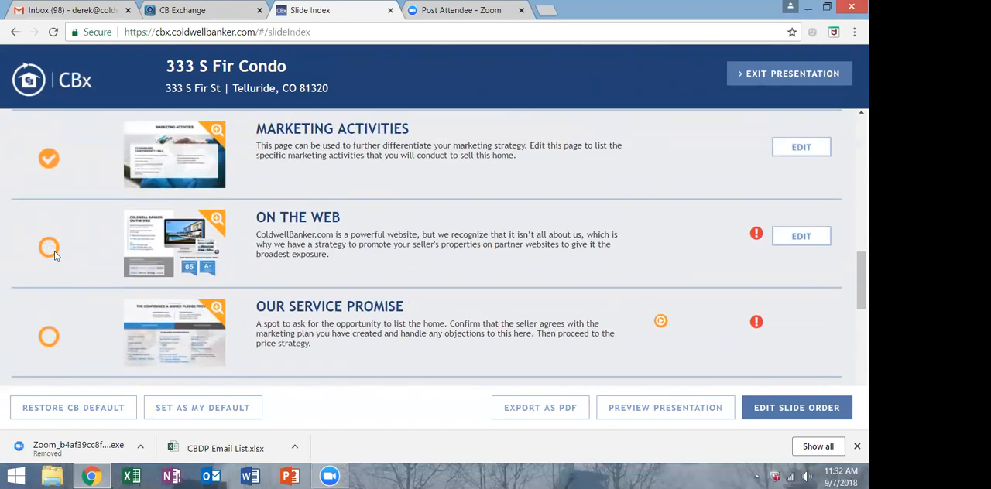
scroll(54, 256, up, 1)
click(49, 226)
scroll(49, 226, up, 3)
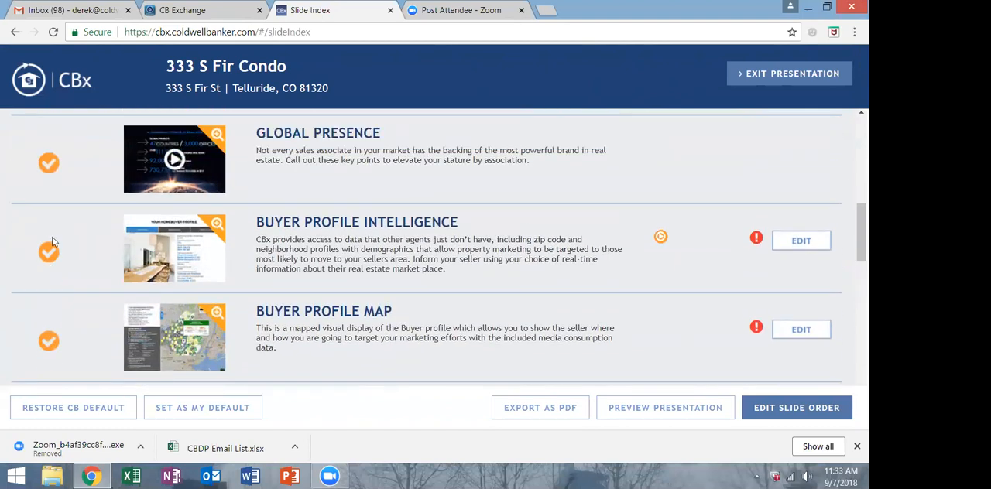
click(51, 342)
scroll(83, 298, up, 1)
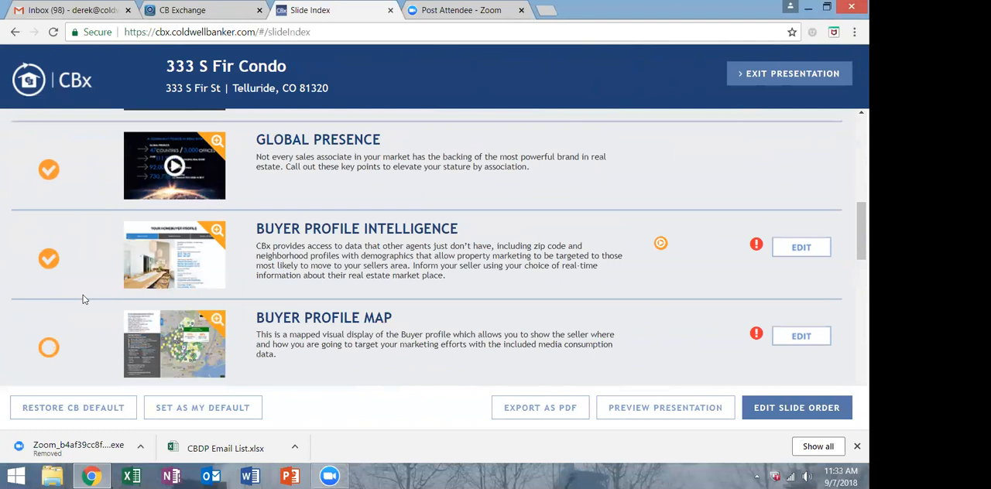
Review the remaining slide selection from Agent Info to Global Luxury Properties and open the PDF export options.
scroll(84, 298, up, 3)
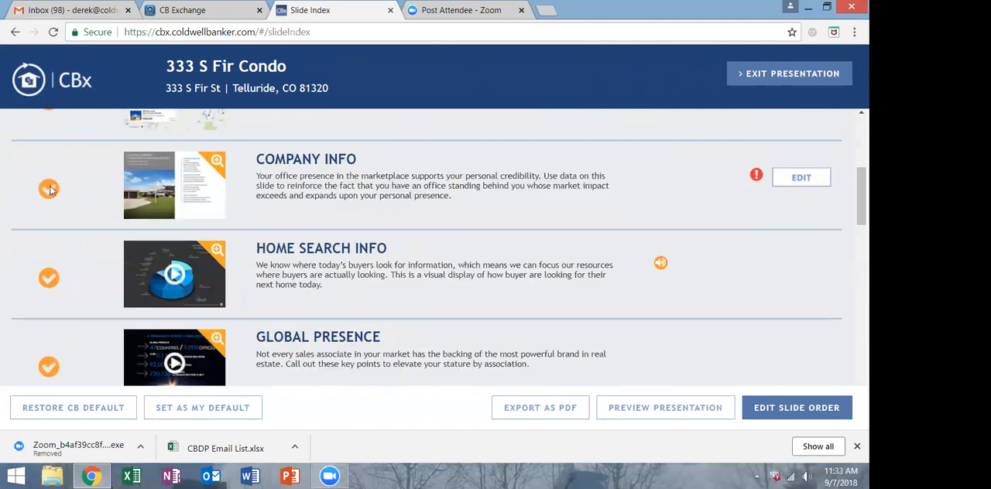
scroll(49, 190, up, 3)
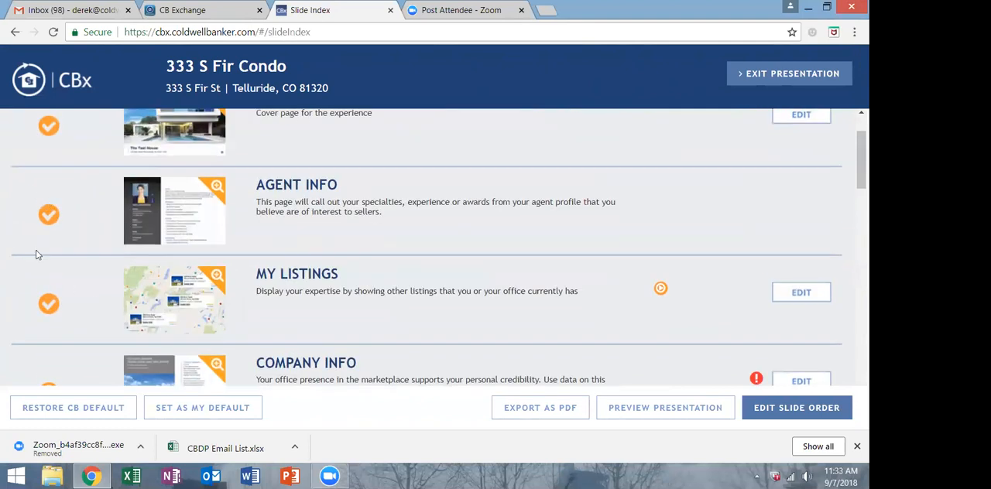
scroll(718, 315, down, 10)
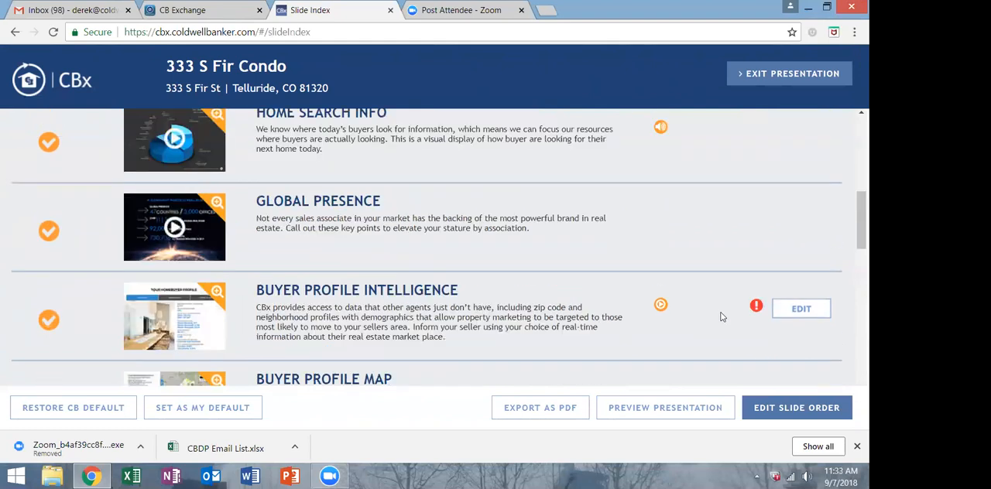
scroll(719, 317, down, 5)
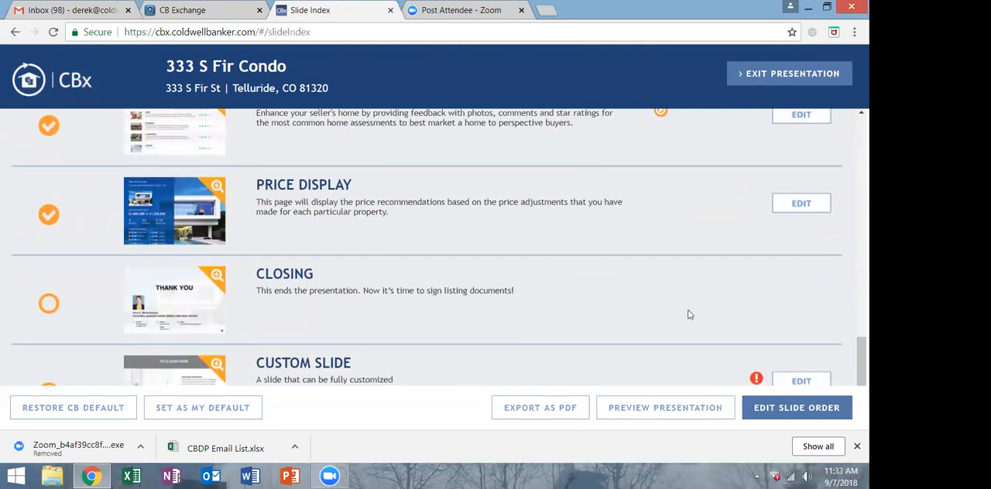
scroll(607, 304, down, 1)
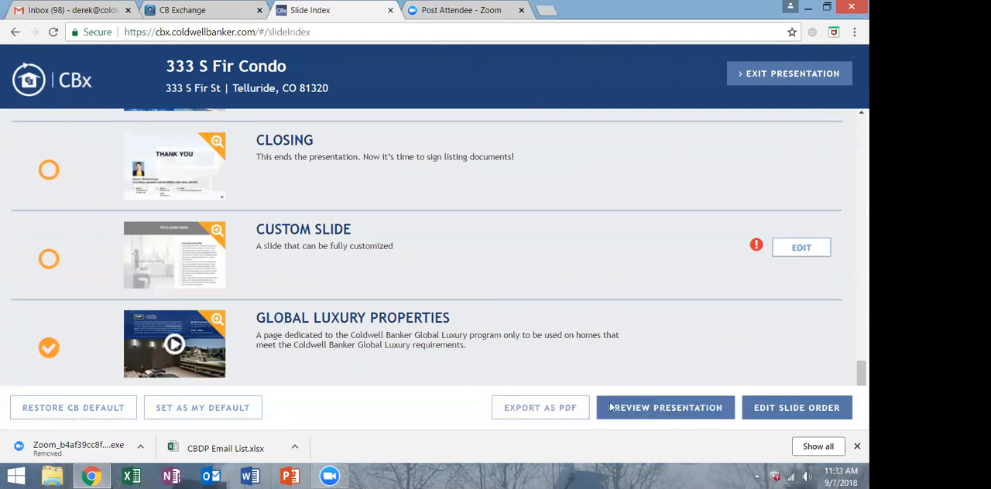
click(554, 413)
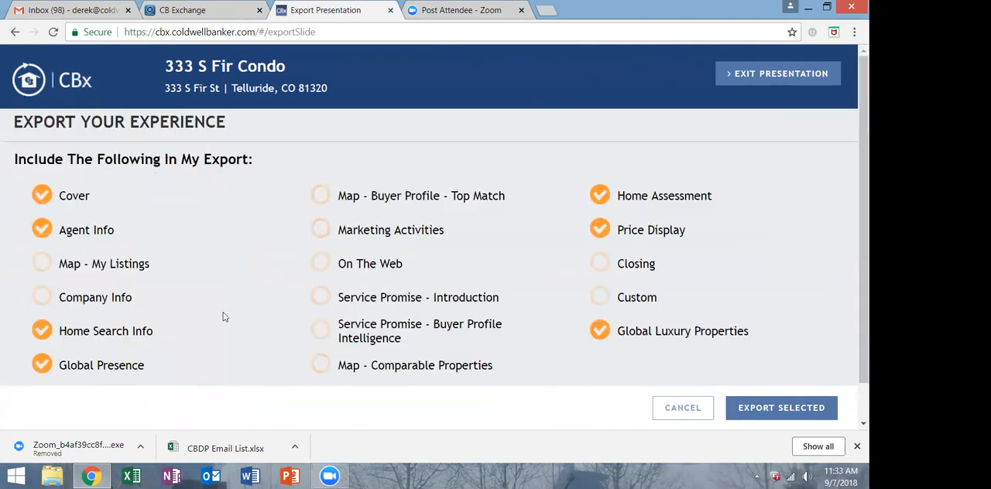
Export the selected slides, generate the PDF for e-mailing and enter the recipient's e-mail address.
click(783, 408)
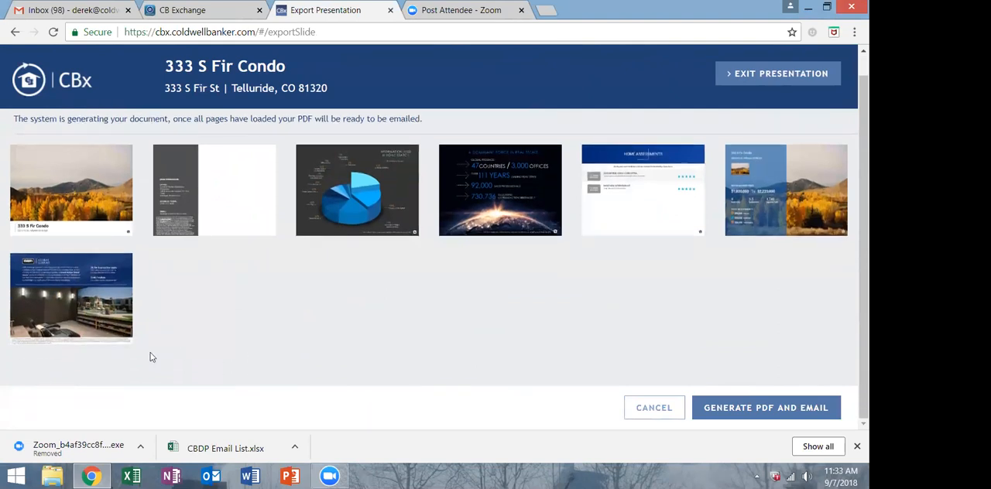
click(781, 411)
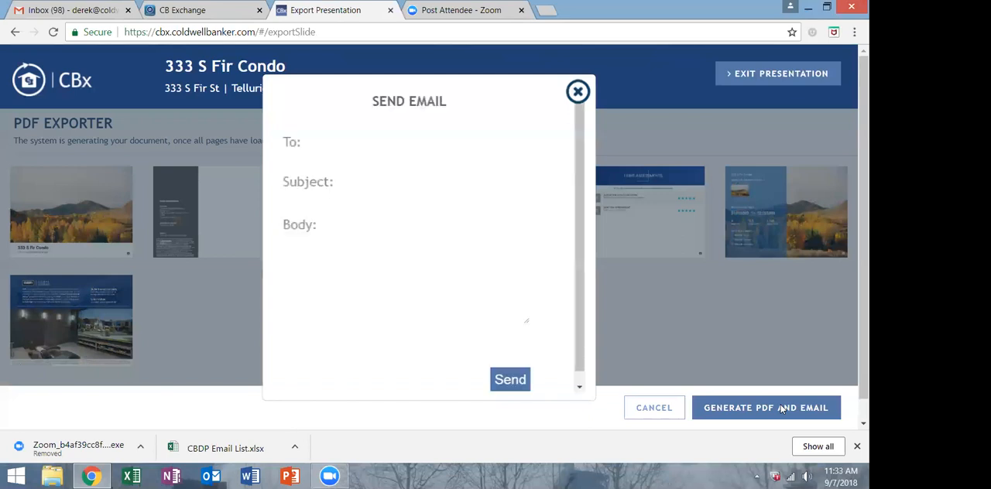
click(446, 132)
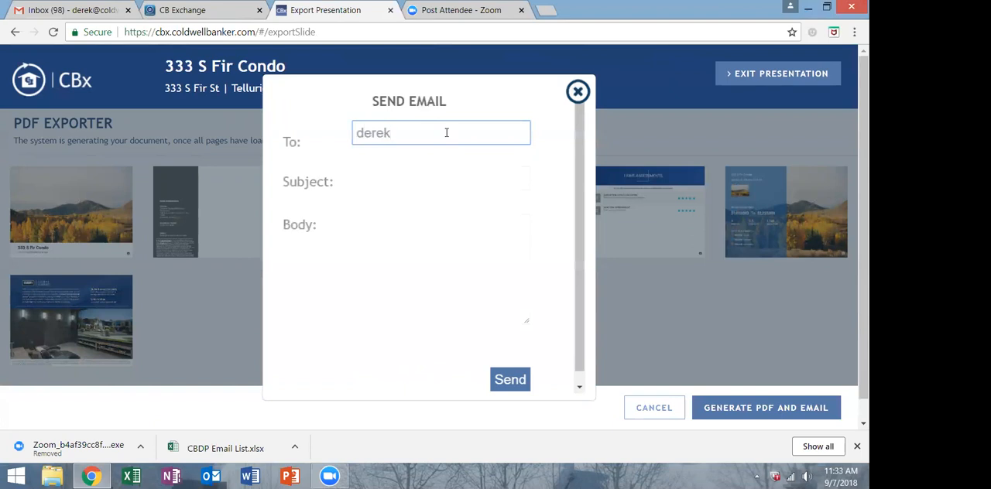
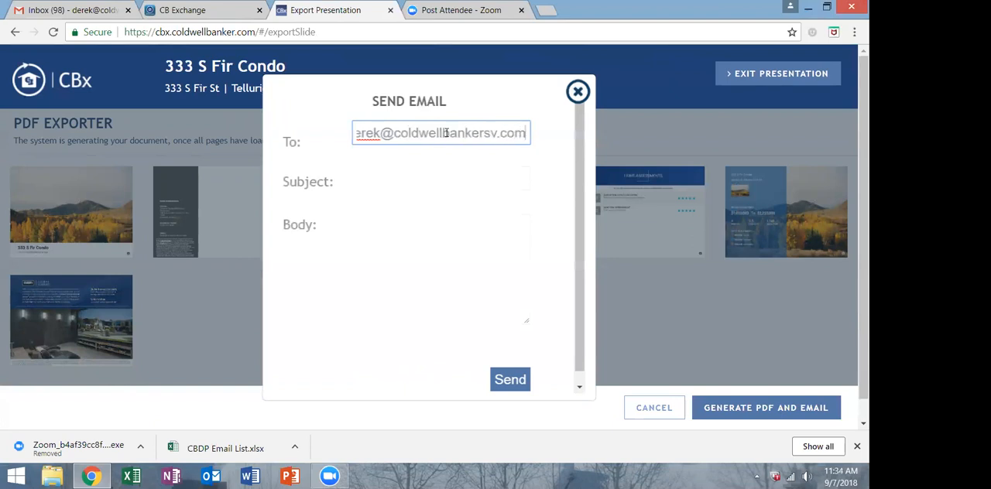
key(Tab)
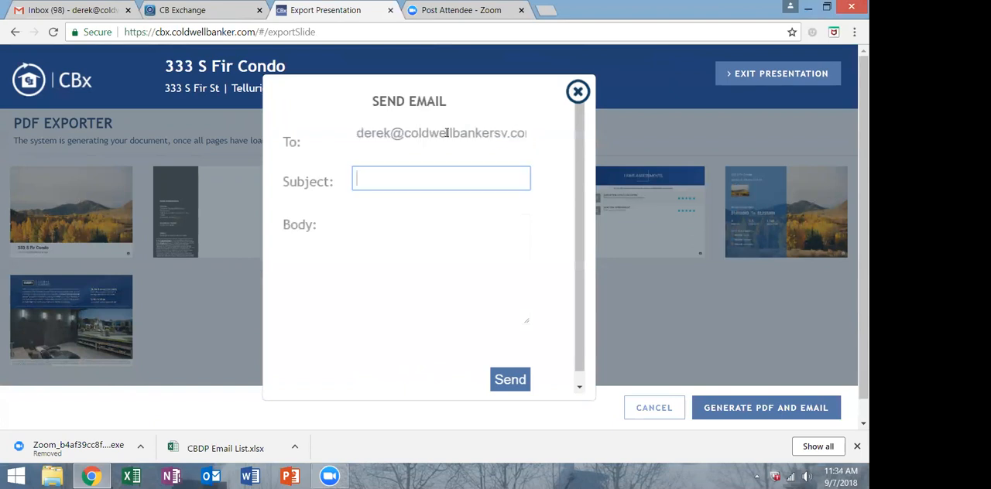
key(Tab)
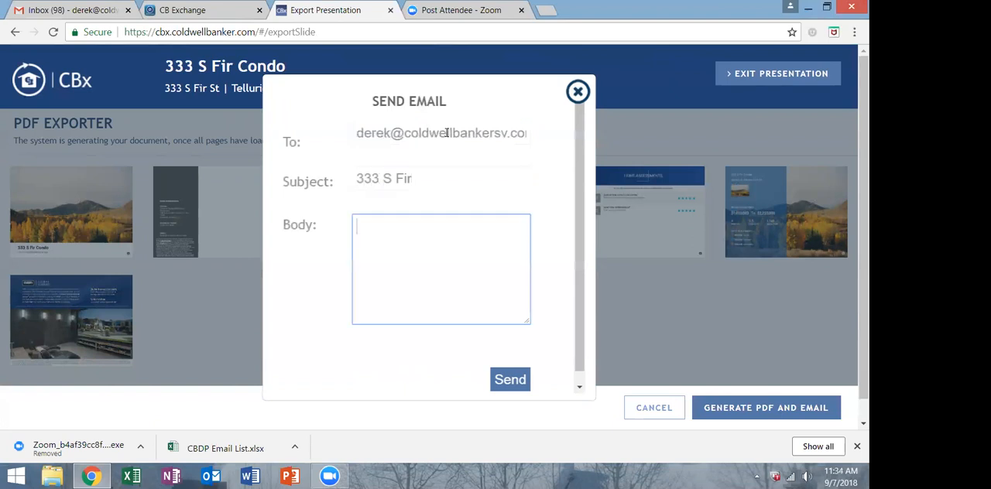
text(Here's the CBx P)
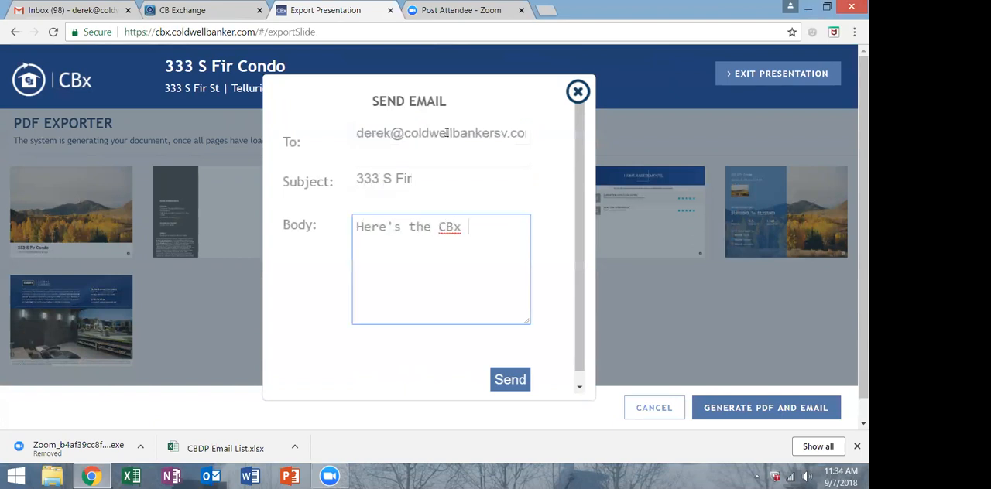
text(DF)
click(518, 376)
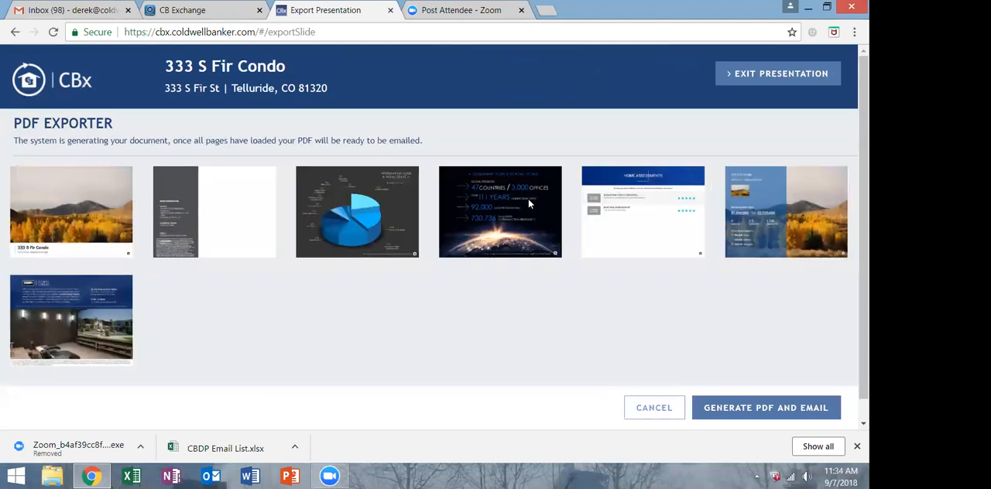
click(798, 77)
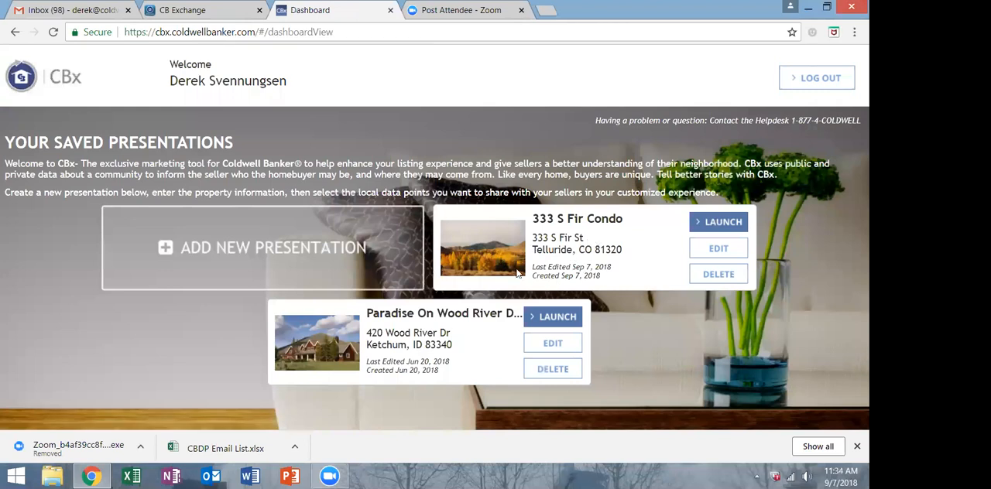
click(728, 222)
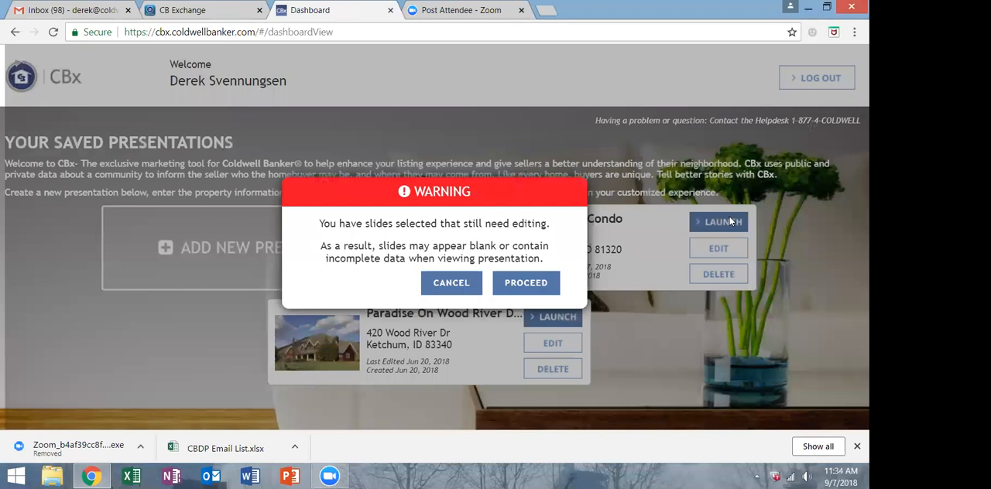
click(509, 284)
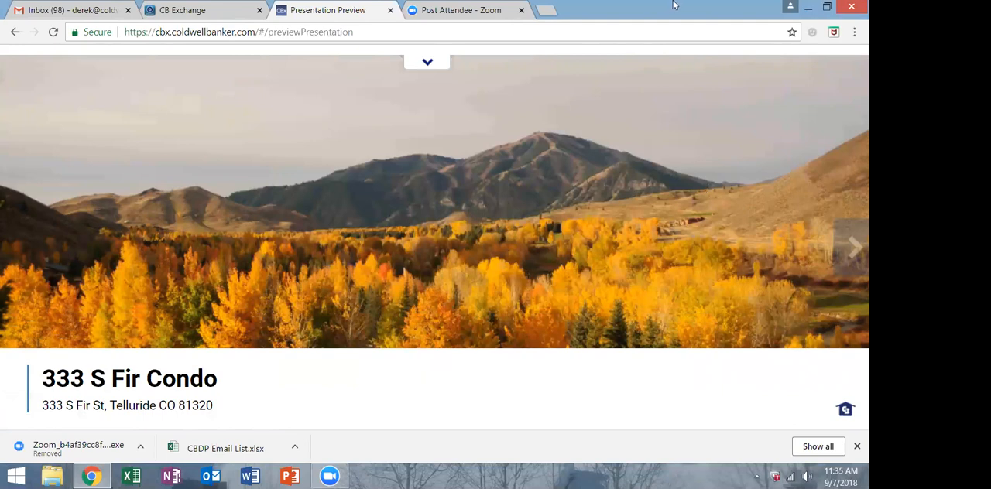
Restore the browser window to a smaller size and exit the presentation preview to the saved presentations.
click(832, 6)
click(431, 74)
click(107, 92)
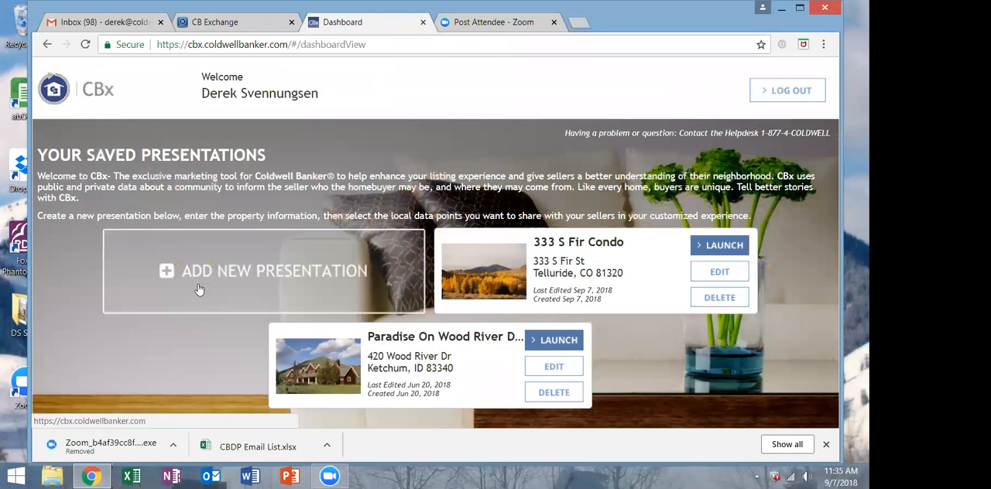
Add a new presentation with the home title "Grand Junction Home".
click(198, 288)
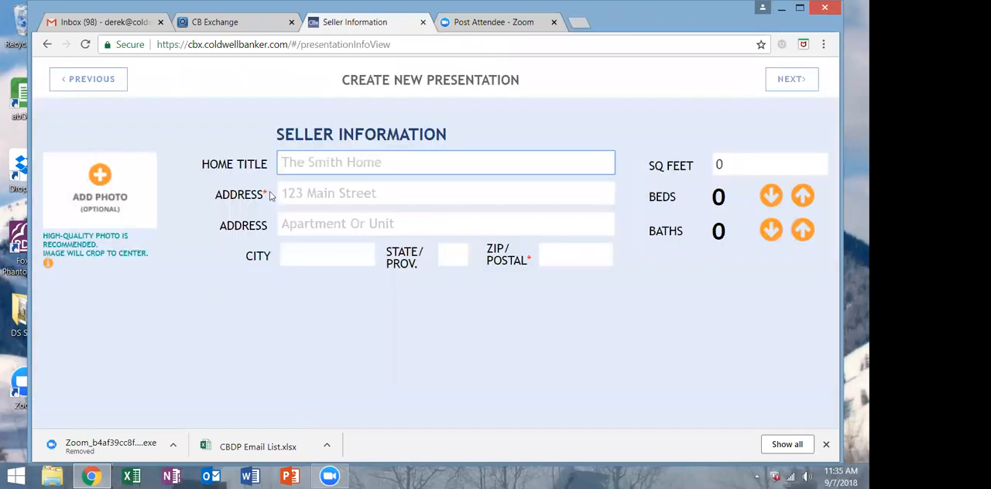
text(Gran)
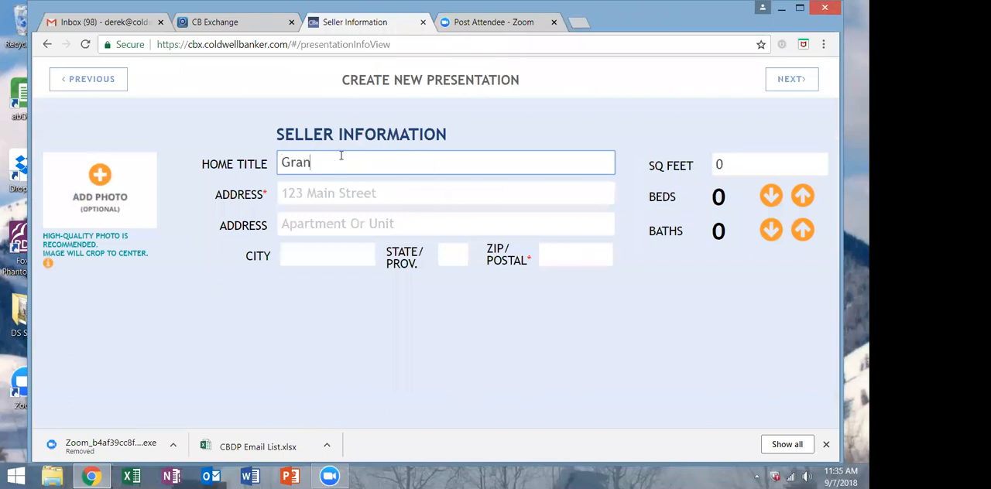
text(d Junction Home)
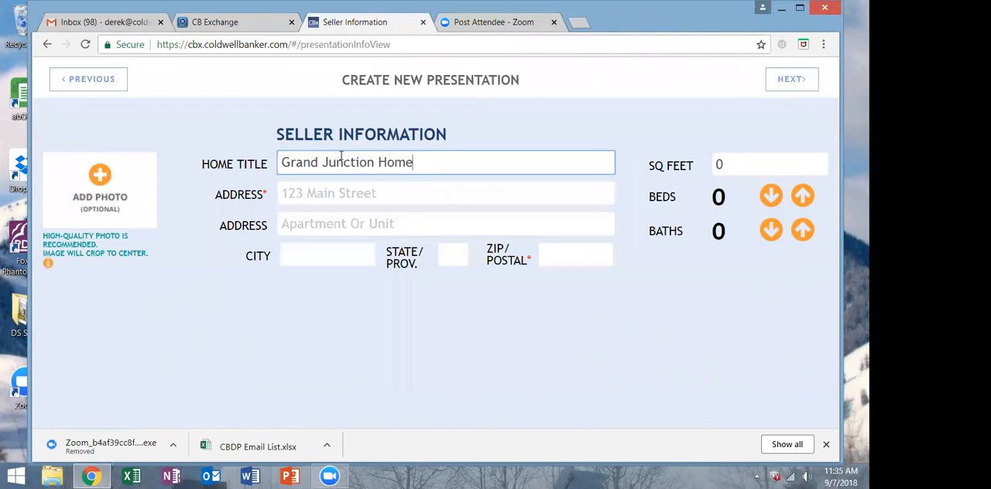
Enter the property's street address and leave the apartment or unit line empty.
click(350, 200)
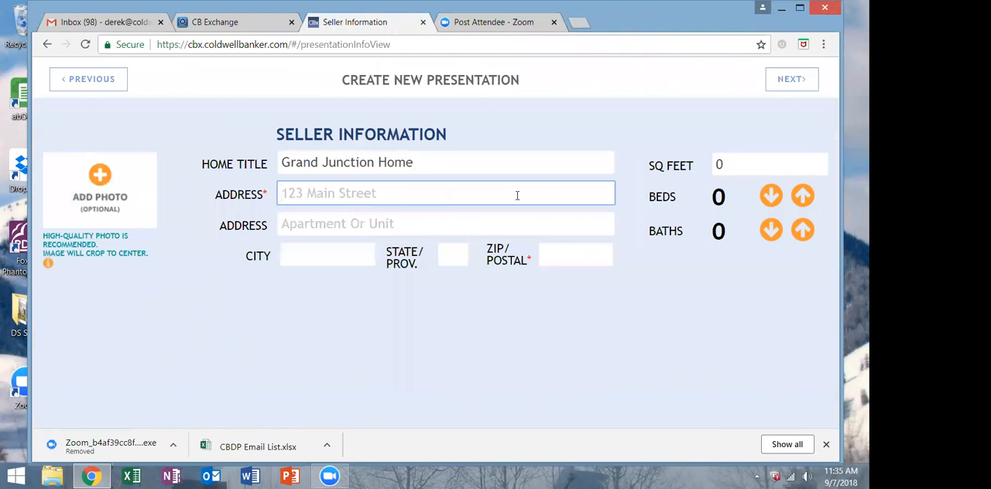
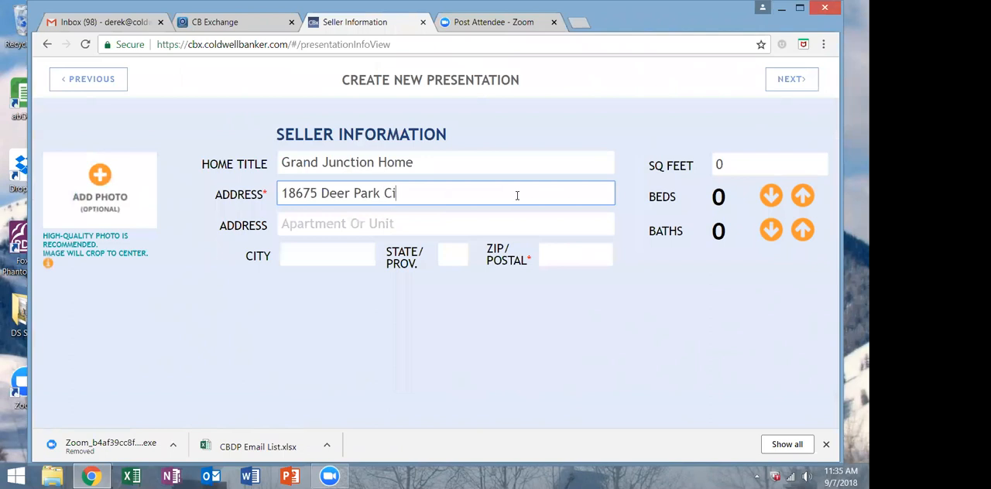
key(Tab)
key(Tab)
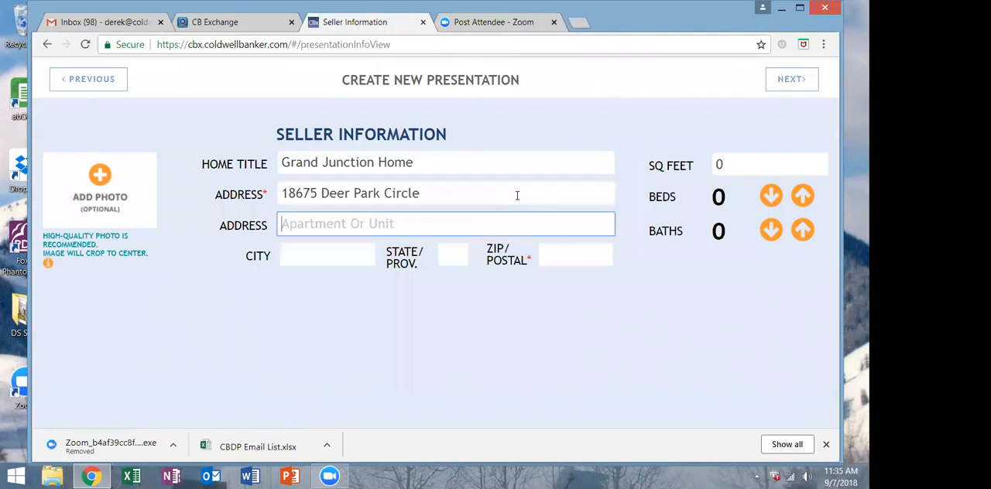
Set the property's city to Grand Junction and the state to CO, and enter its ZIP code.
text(Gran D)
key(BackSpace)
key(BackSpace)
text(d Jucnio)
key(BackSpace)
key(BackSpace)
key(BackSpace)
key(BackSpace)
text(nction)
key(Tab)
text(CO)
key(Tab)
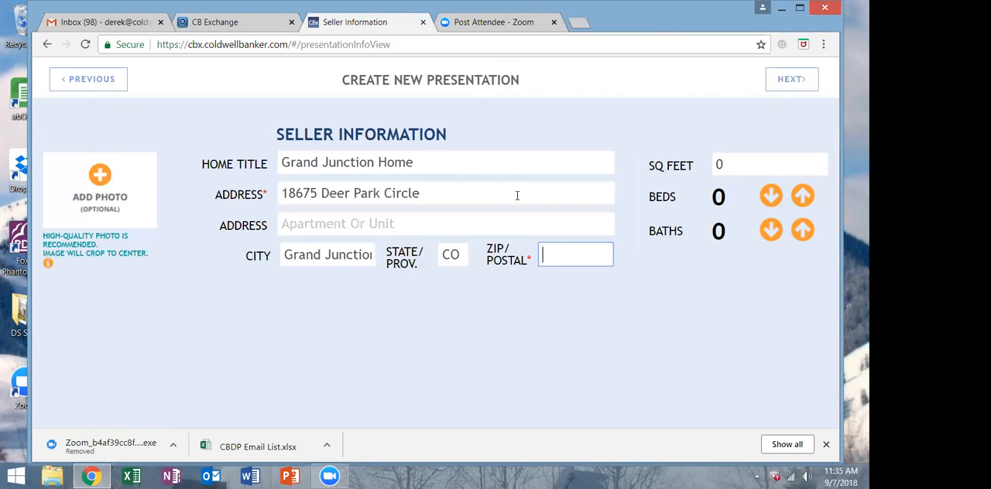
text(81507)
Add the photo DAS_8291_LR from the Low Res Photos folder to the seller information.
click(97, 192)
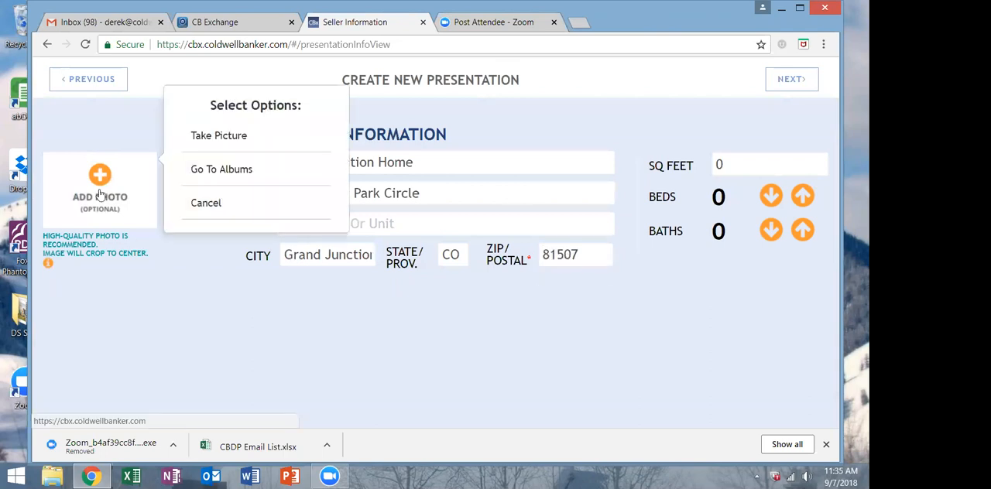
click(208, 174)
click(455, 165)
click(508, 158)
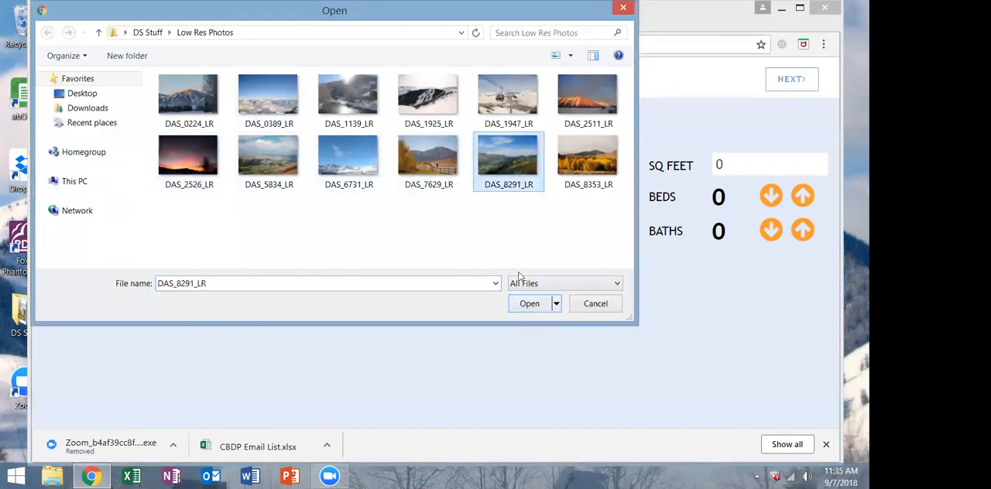
click(524, 304)
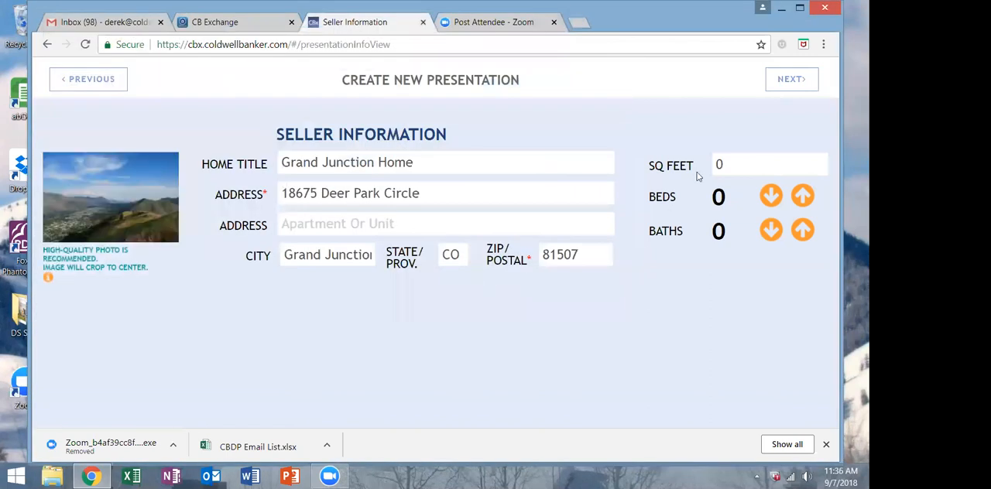
Set the home's square footage to 2,546.
click(717, 169)
key(BackSpace)
text(2,546)
key(Tab)
Set the home to 4 beds and 3 baths.
click(803, 196)
triple_click(803, 197)
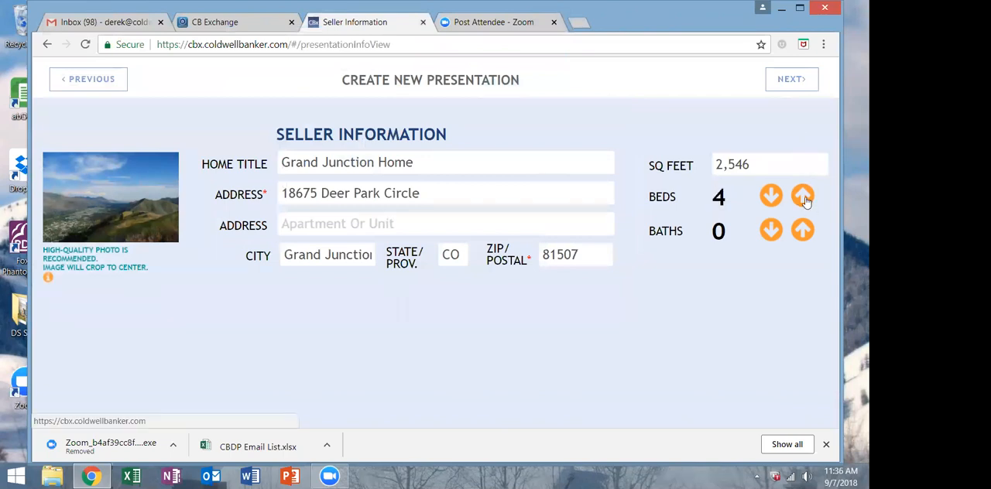
triple_click(803, 230)
click(802, 230)
click(802, 230)
click(803, 230)
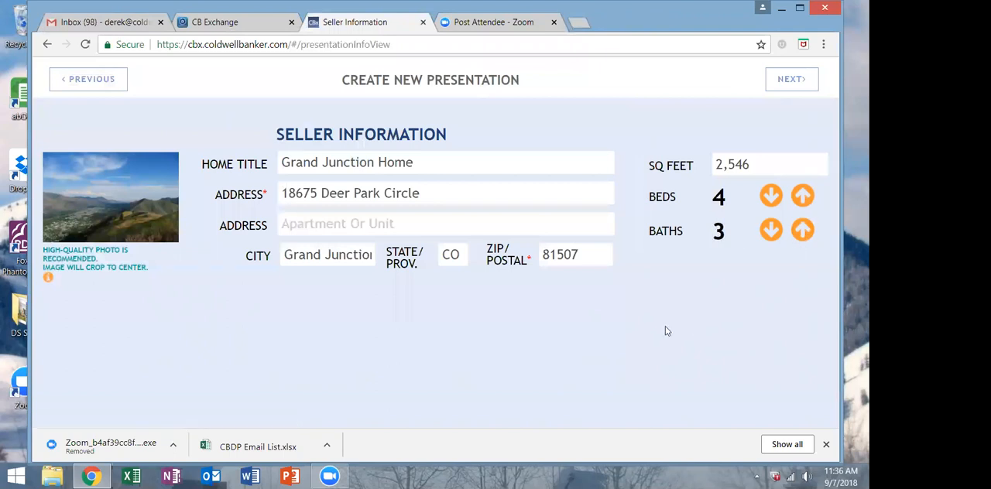
Continue past the optional home assessments without adding any and set the list price to $450,000.
click(793, 79)
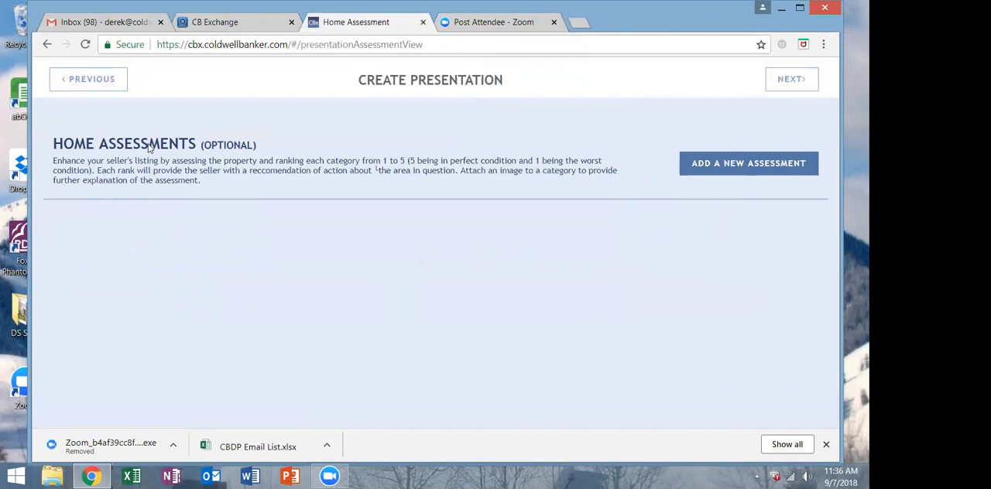
click(785, 81)
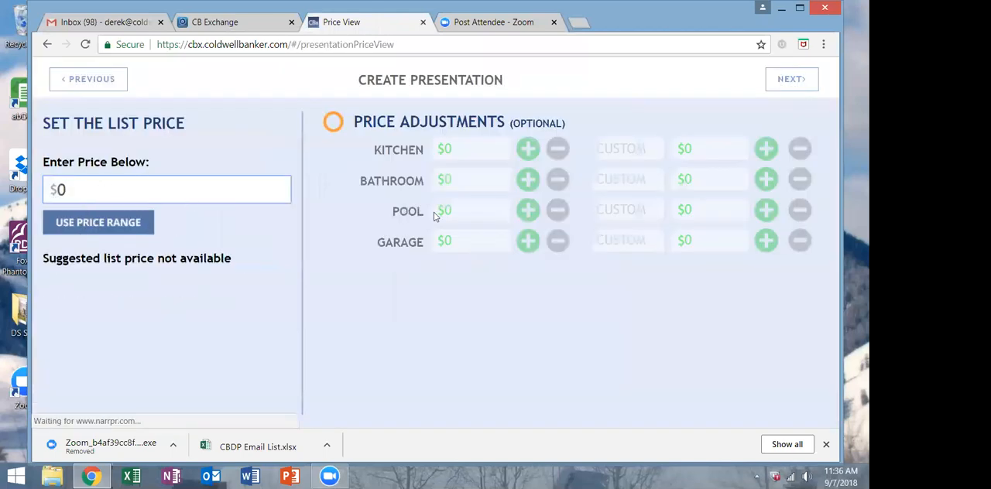
click(65, 263)
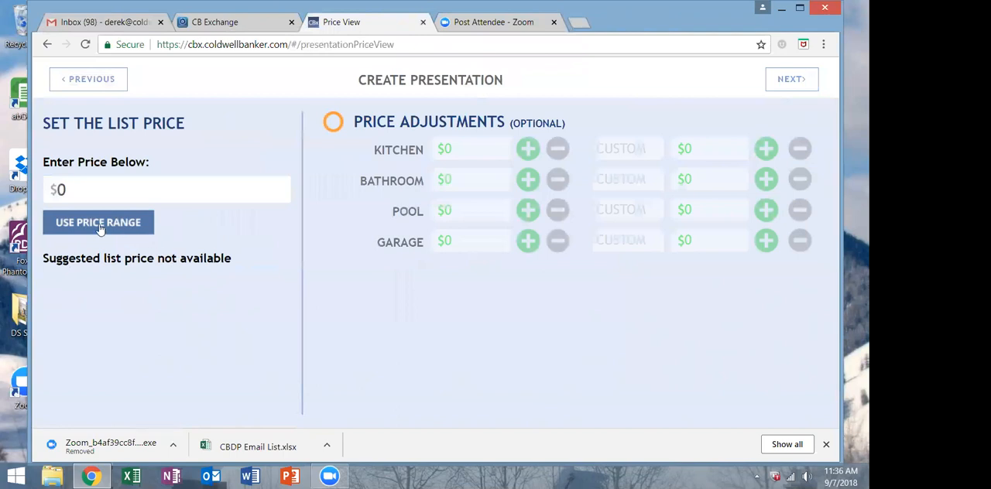
click(98, 192)
key(ctrl+a)
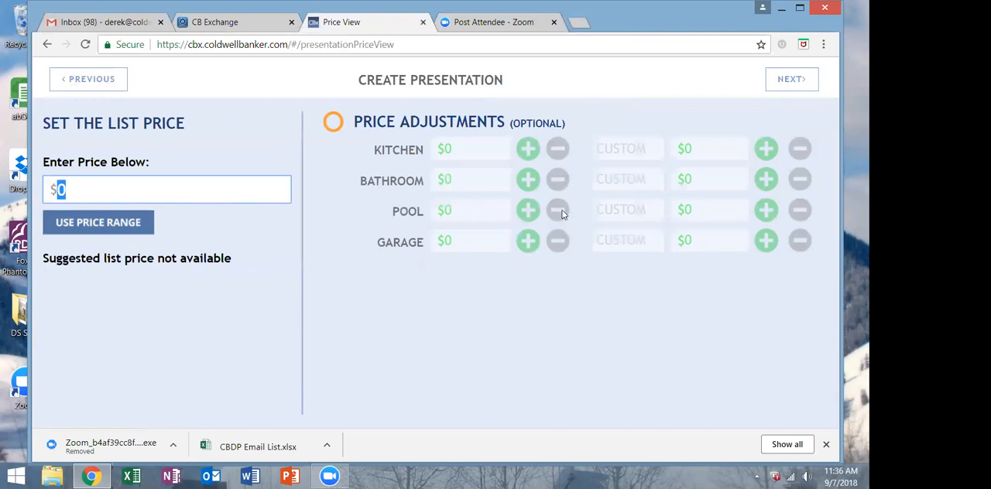
text(450000)
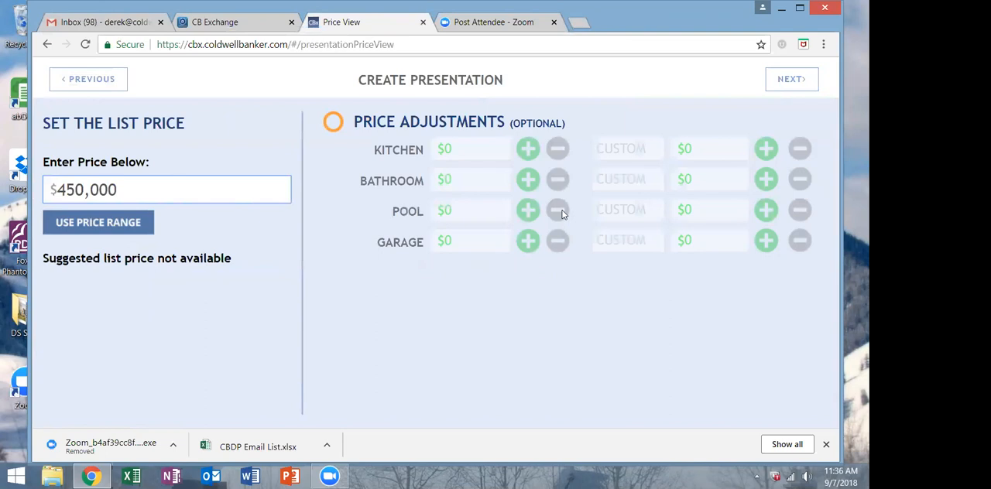
Use a price range for the listing with an upper price of $600,000.
click(68, 228)
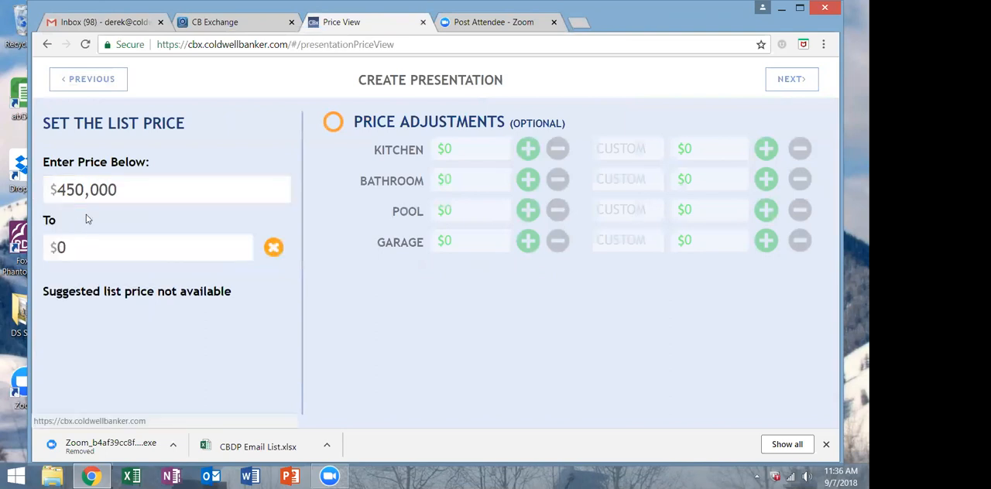
click(105, 251)
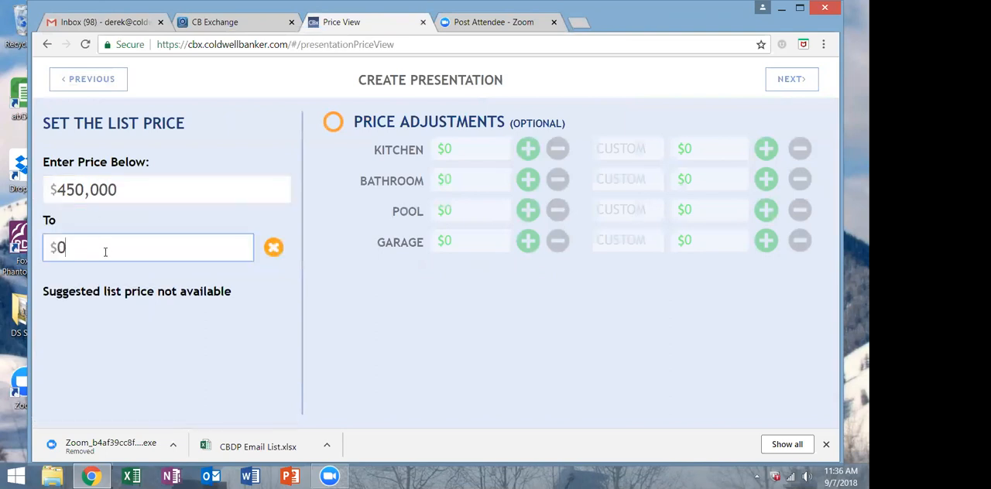
text(600,000)
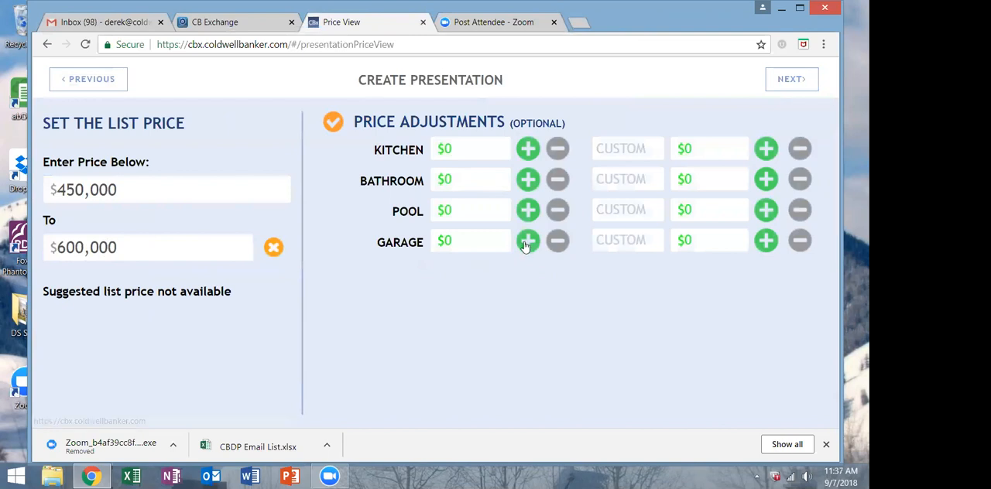
Set the garage price adjustment to $20,000, leave the other adjustments unset, and continue to the slide selection.
click(489, 242)
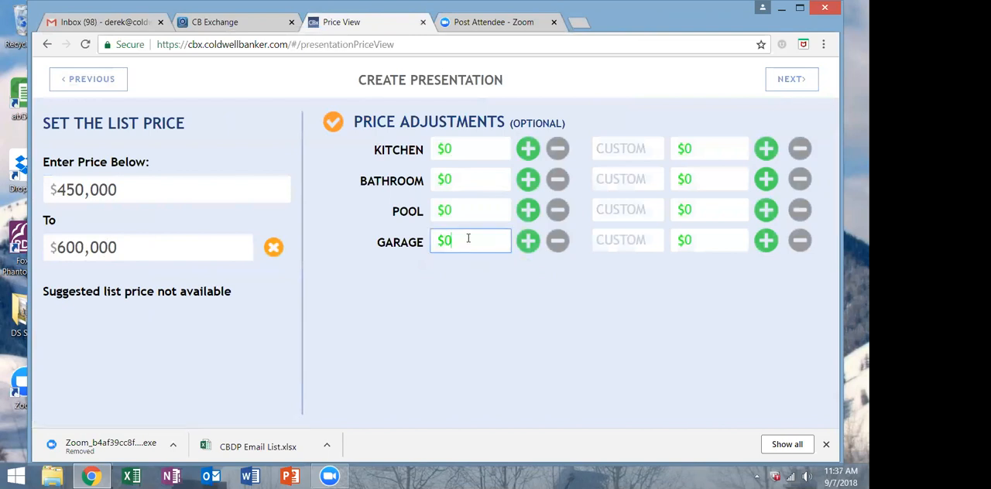
text(20,000)
click(457, 215)
click(461, 176)
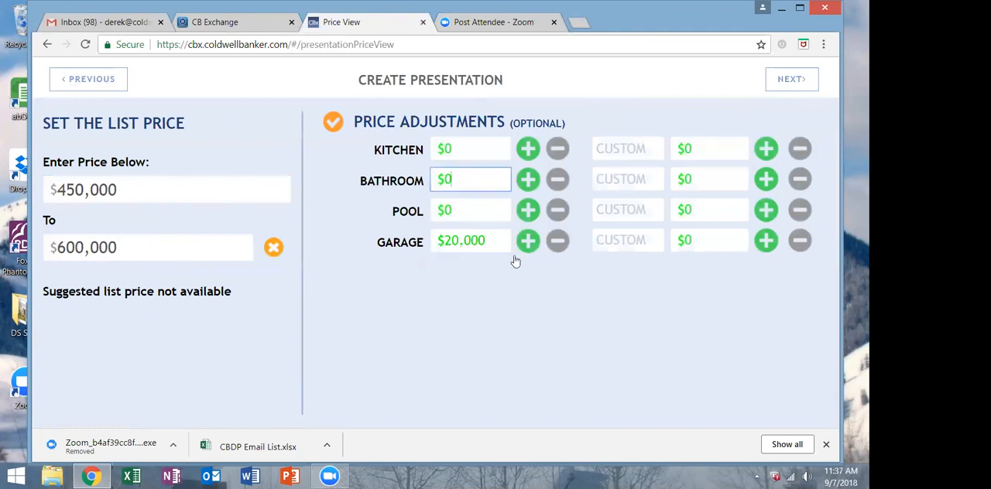
click(790, 79)
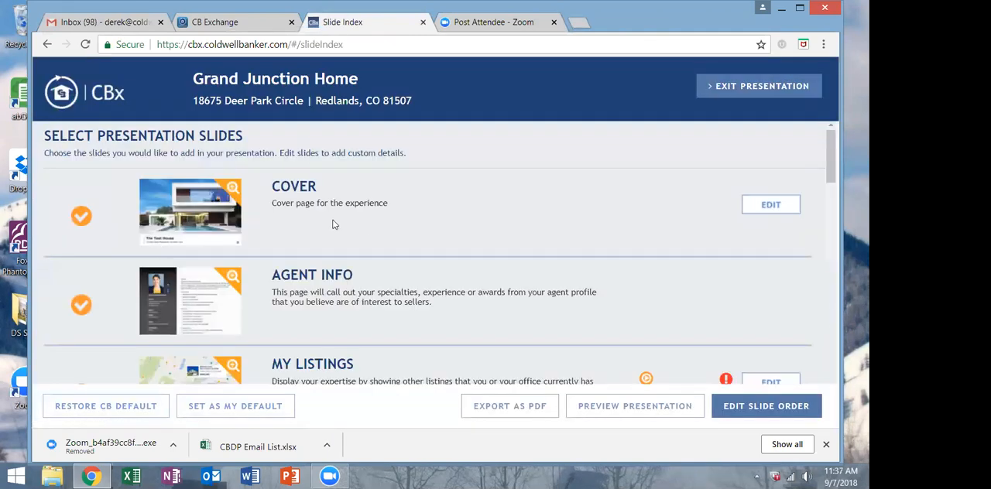
Edit the My Listings slide to include the office listings and continue to the Company Info slide.
scroll(377, 231, down, 1)
scroll(379, 232, down, 15)
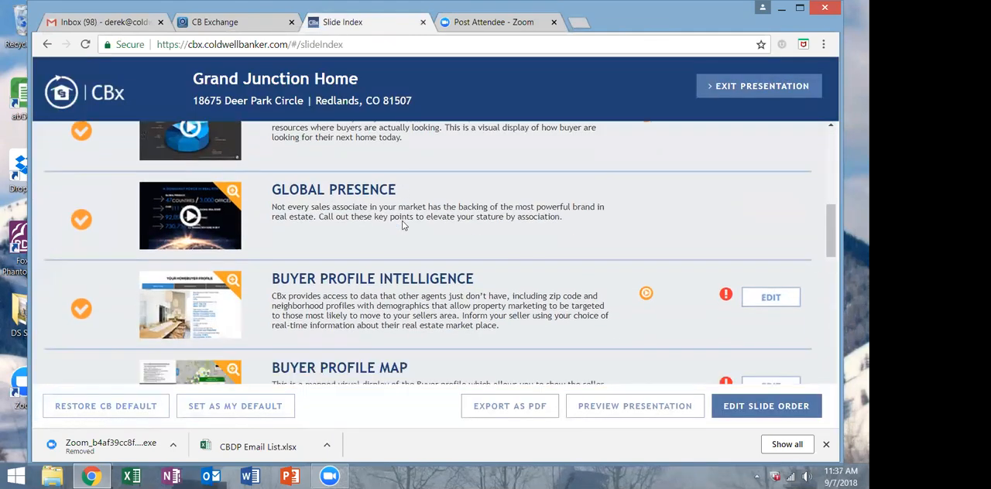
scroll(414, 217, down, 10)
scroll(542, 212, up, 20)
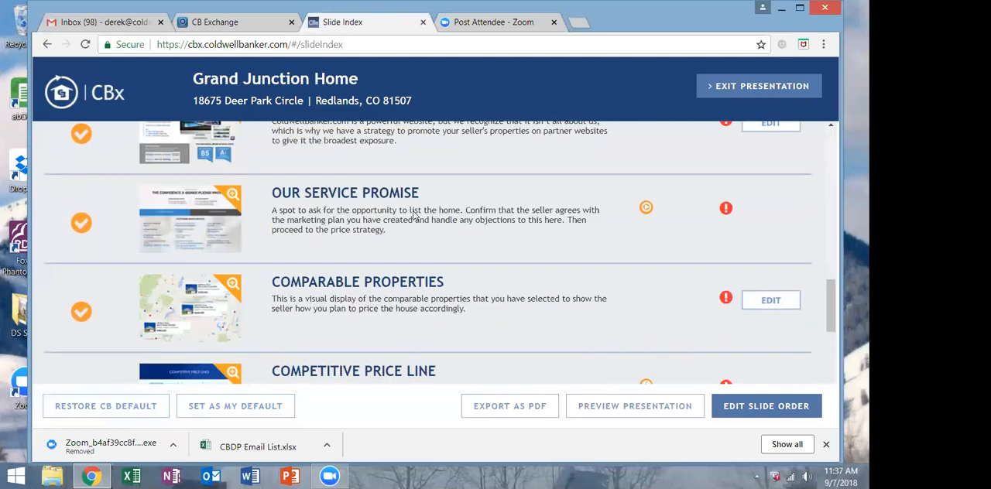
scroll(729, 246, up, 3)
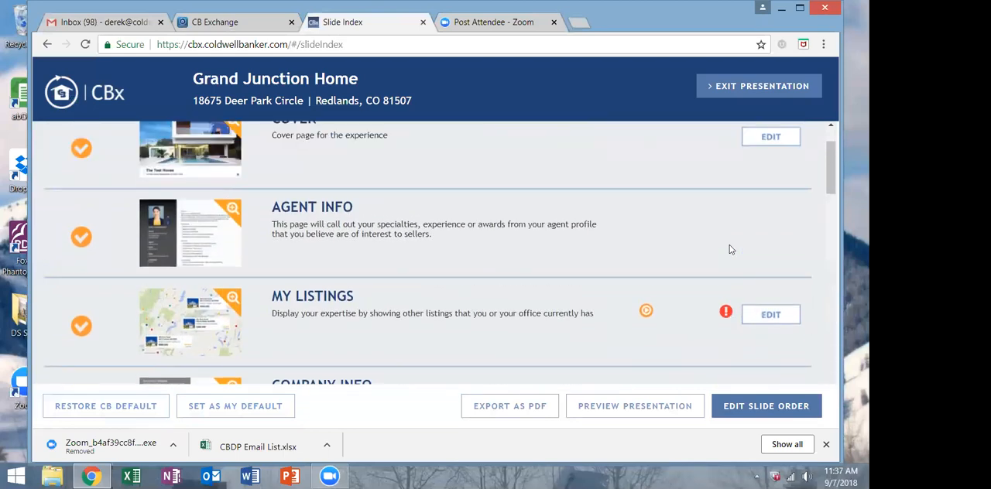
scroll(729, 249, down, 3)
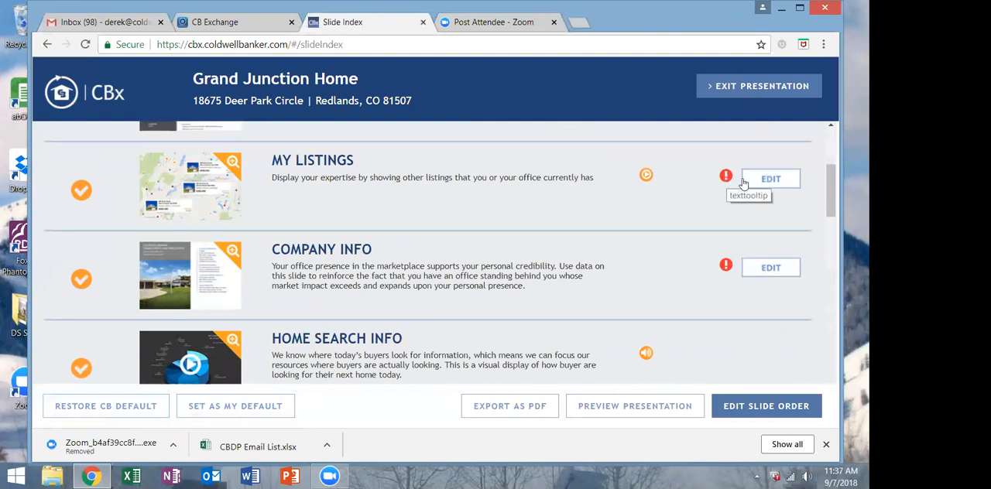
click(765, 183)
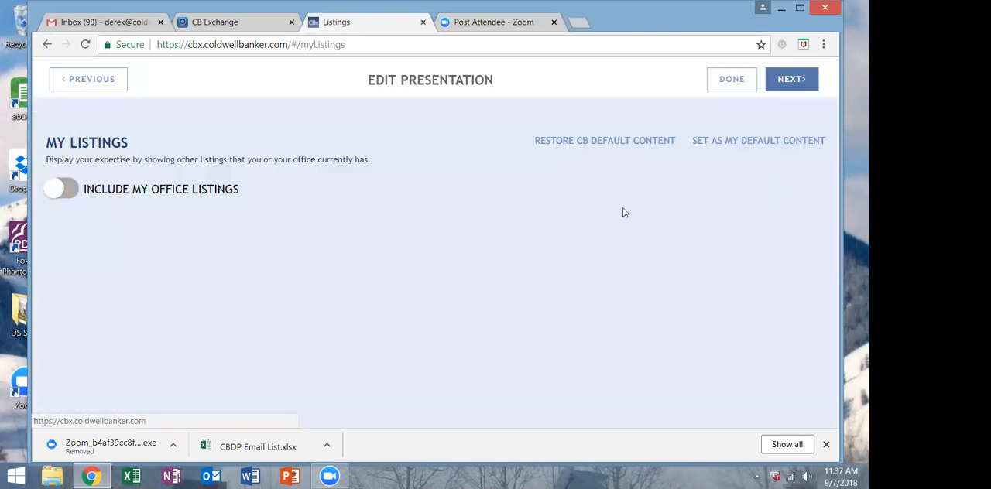
click(71, 192)
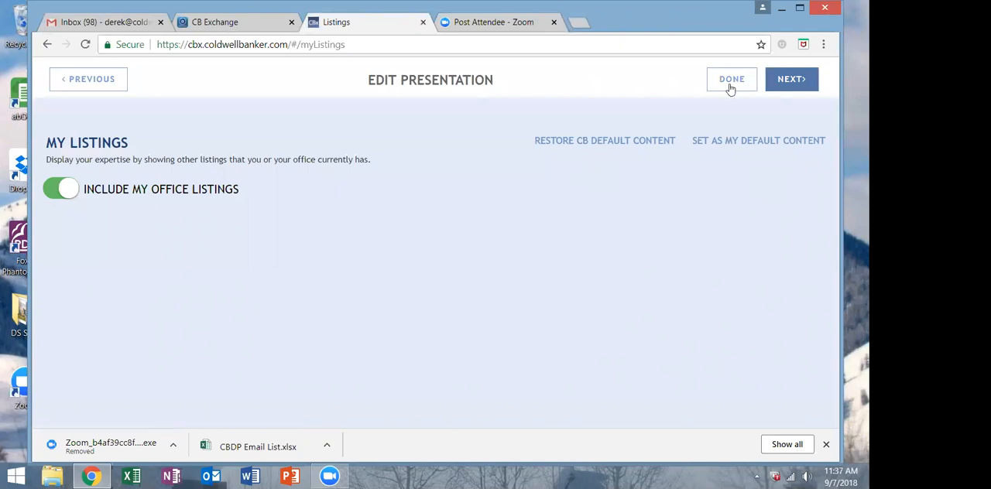
click(791, 79)
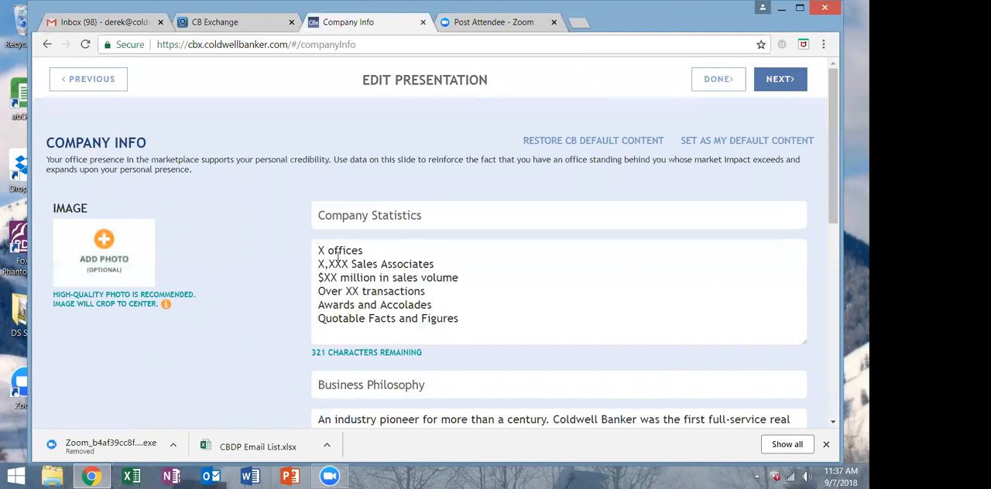
Fill in the first two company statistics as 1 office and 95 Sales Associates.
drag(322, 246, 315, 248)
text(1)
key(Right)
key(Right)
key(Right)
key(Delete)
drag(350, 263, 294, 266)
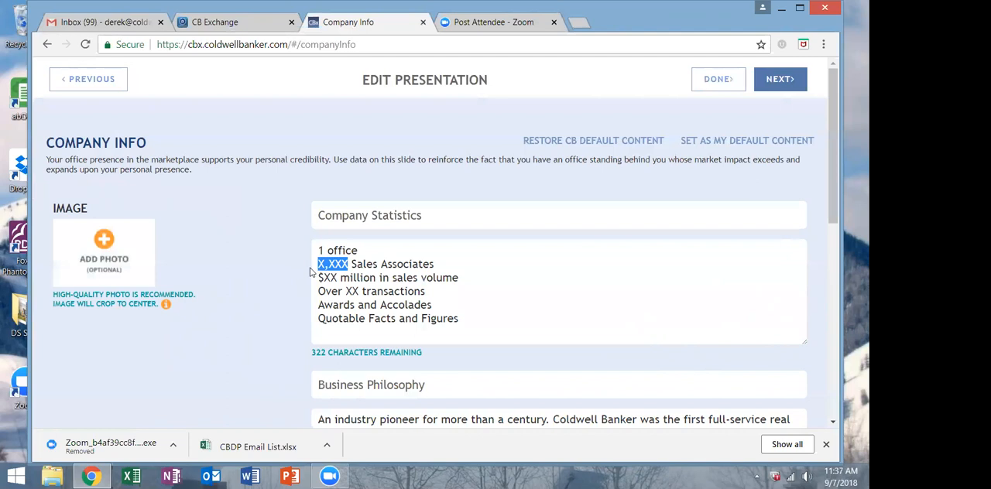
text(95)
Set the company statistics to $400,000 million in sales volume and over 1200 transactions.
drag(339, 277, 323, 277)
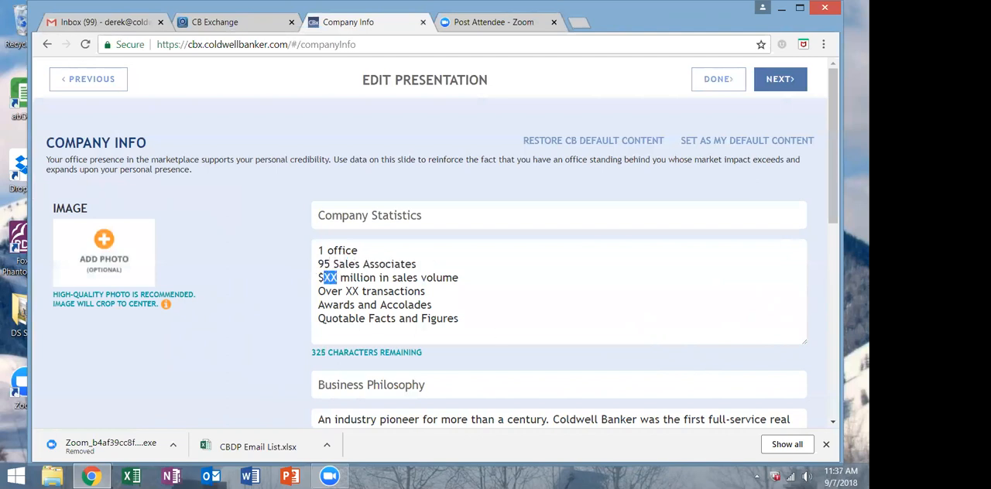
text(400,000)
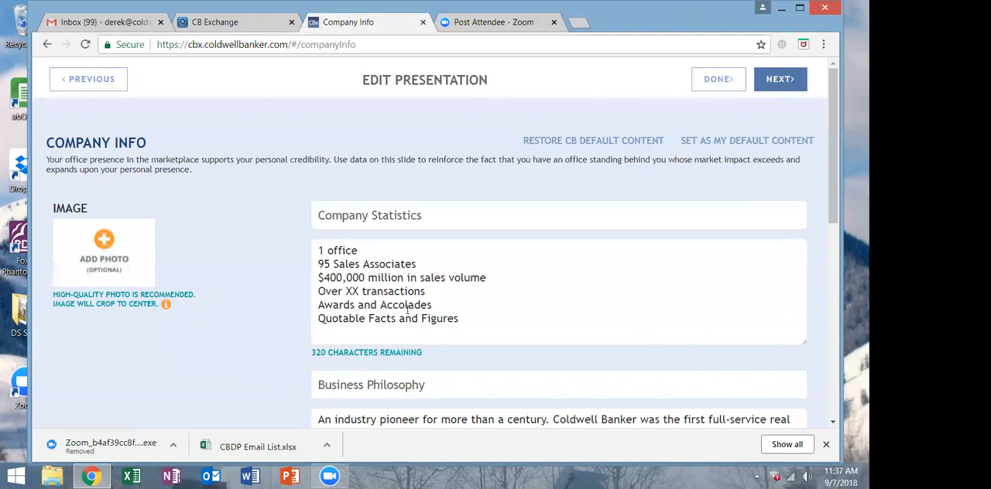
click(346, 290)
key(Delete)
key(Delete)
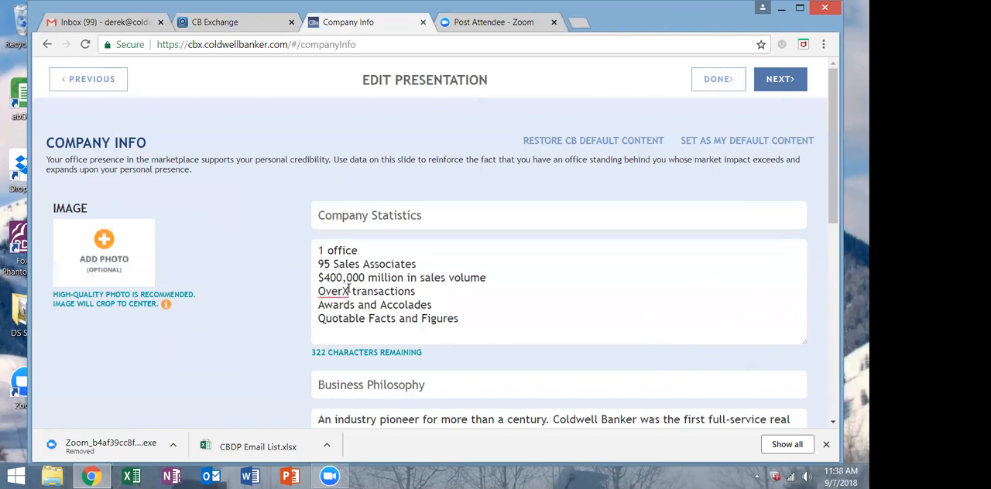
text(1200)
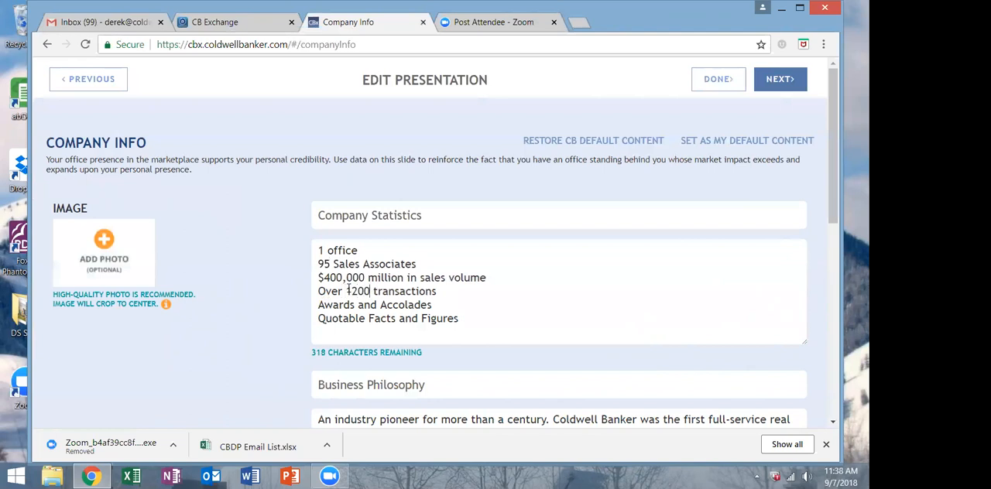
Remove the Awards and Accolades and Quotable Facts and Figures lines from the company statistics and continue to the Buyer Profile slide.
drag(461, 321, 268, 310)
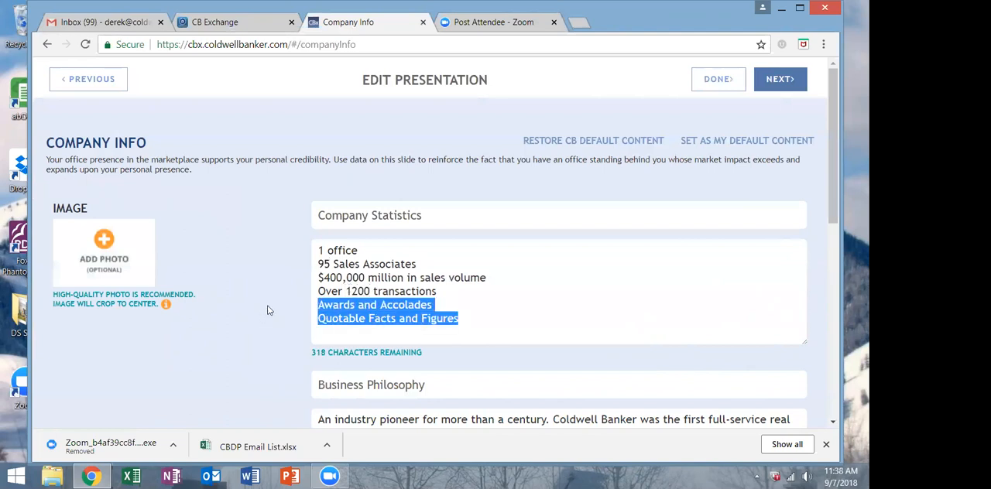
key(BackSpace)
scroll(269, 311, down, 1)
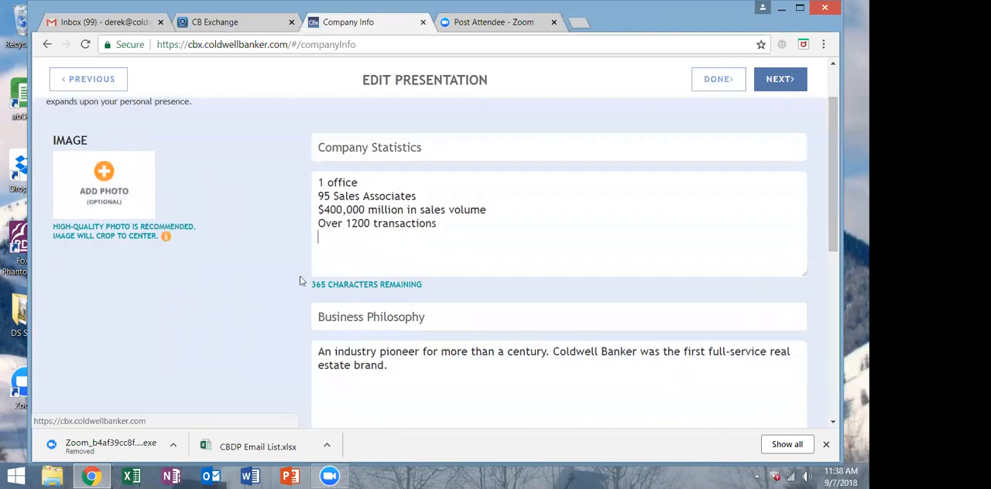
click(422, 367)
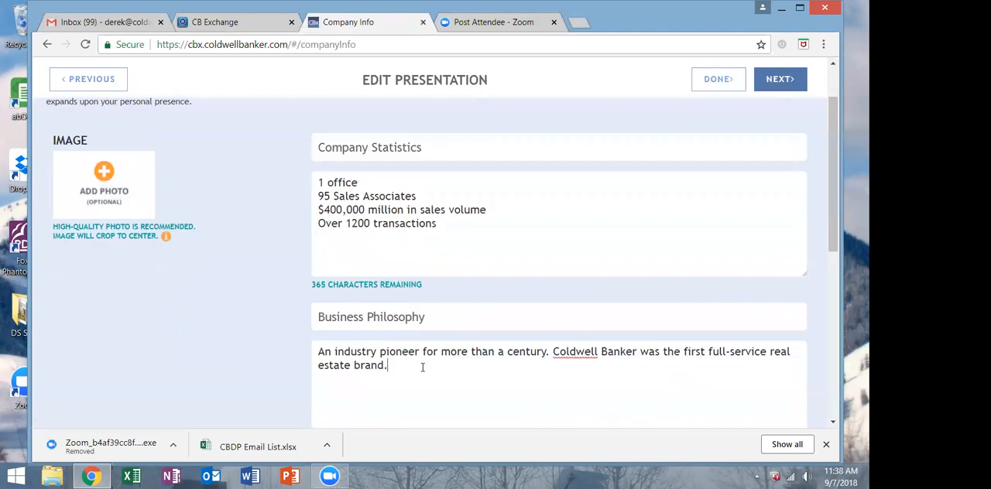
scroll(422, 367, down, 2)
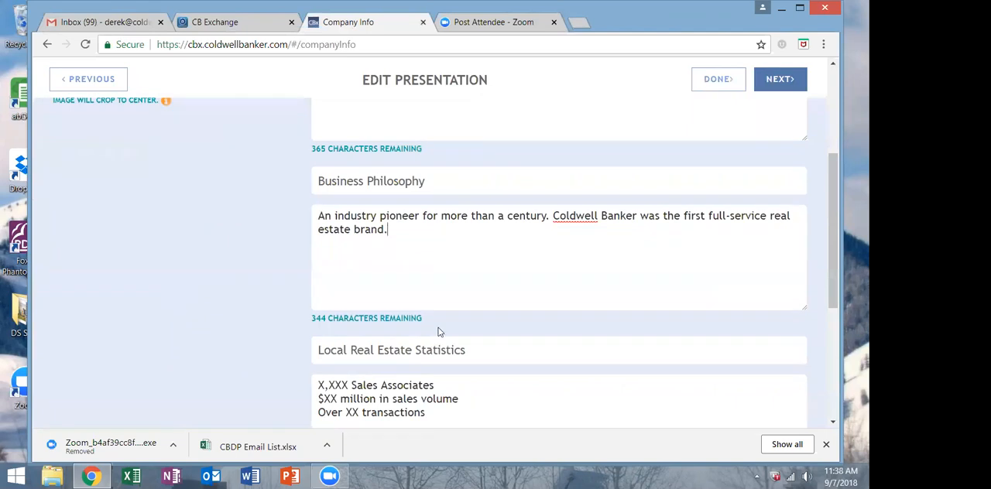
scroll(438, 328, down, 1)
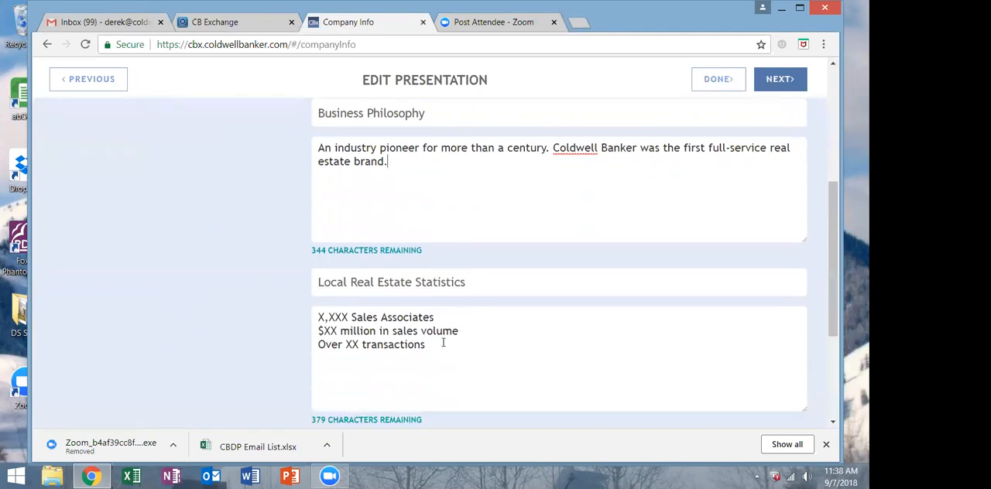
scroll(443, 343, down, 3)
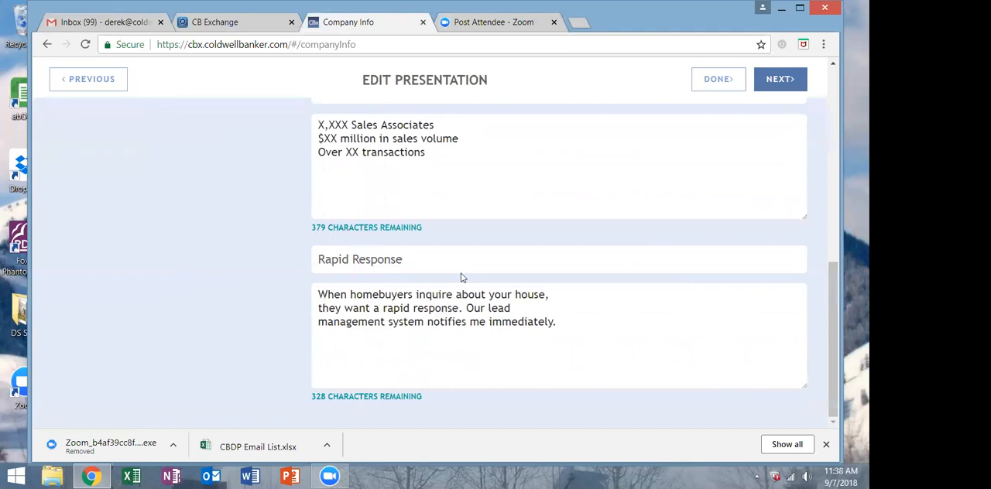
scroll(470, 278, up, 8)
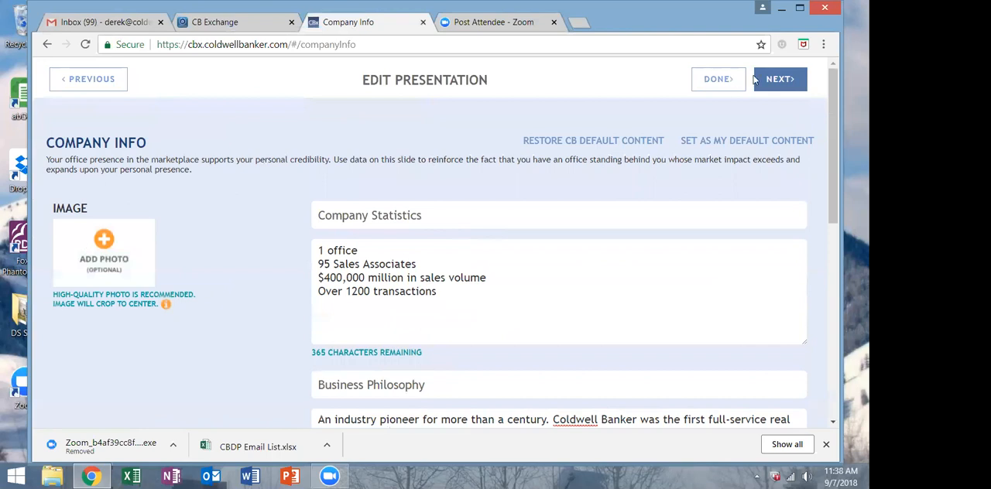
click(776, 82)
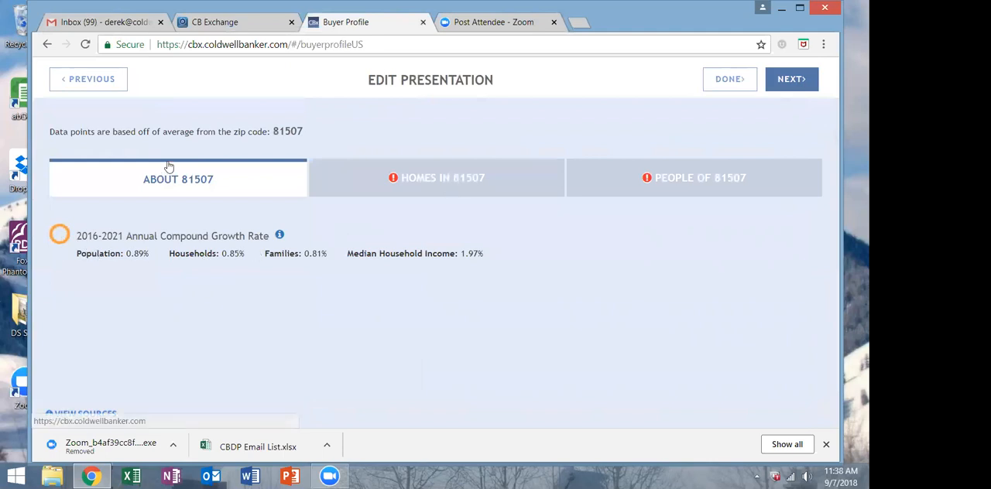
For homes in 81507, include mortgage payment and homeowner expenses, property taxes, household changing owners, average owner-occupied value and total housing units.
click(474, 190)
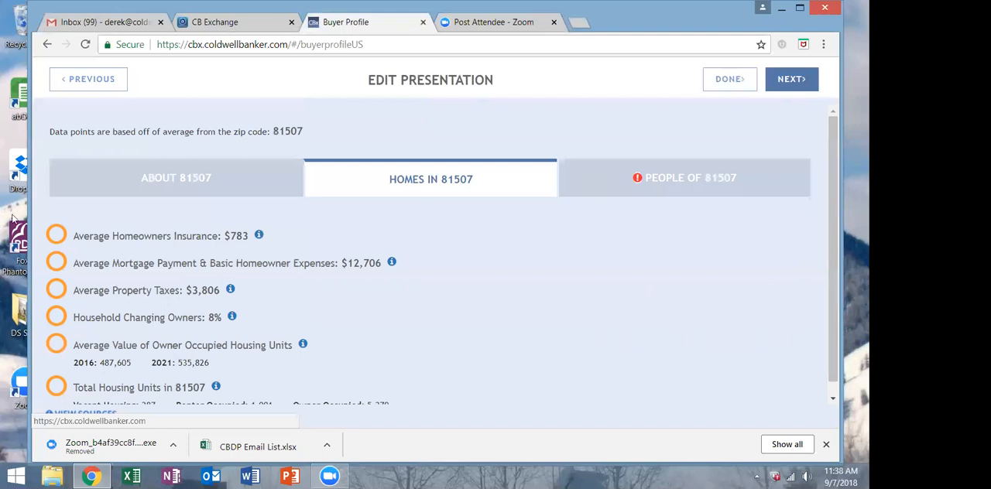
click(56, 263)
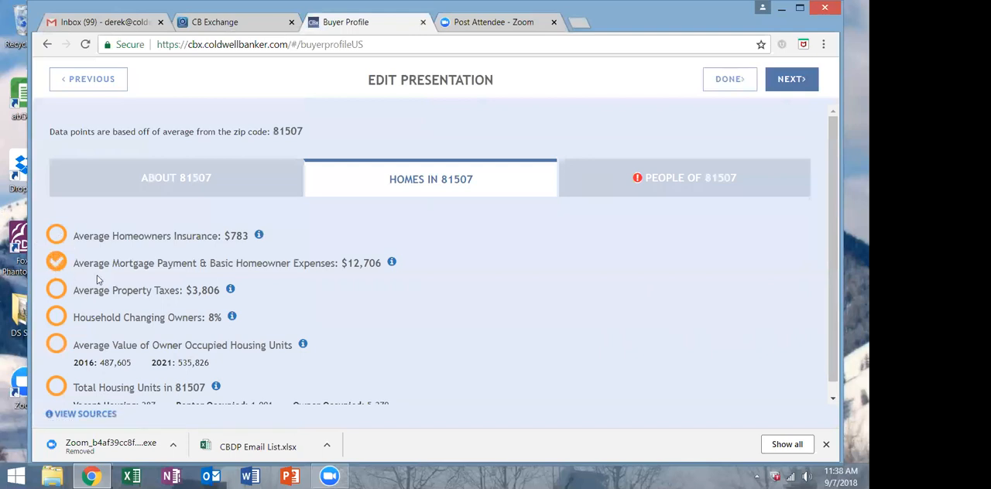
scroll(97, 279, down, 1)
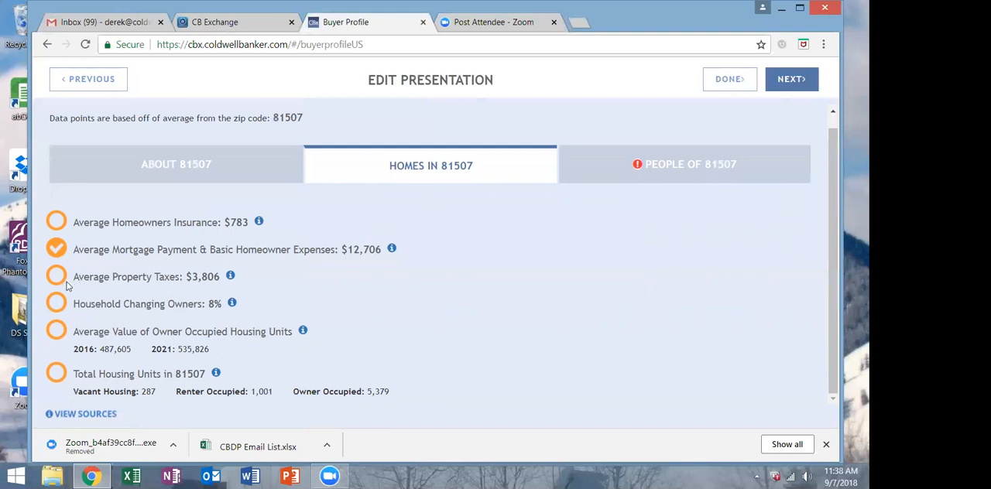
click(56, 279)
click(58, 307)
click(54, 335)
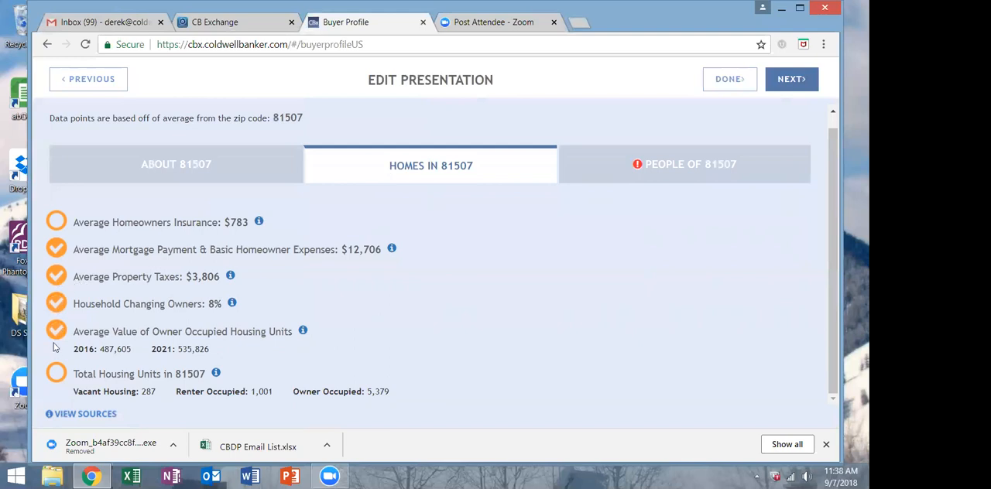
click(56, 375)
For people of 81507, include personality profile, social media users, home improvement spending, disposable income and financial profile.
click(712, 164)
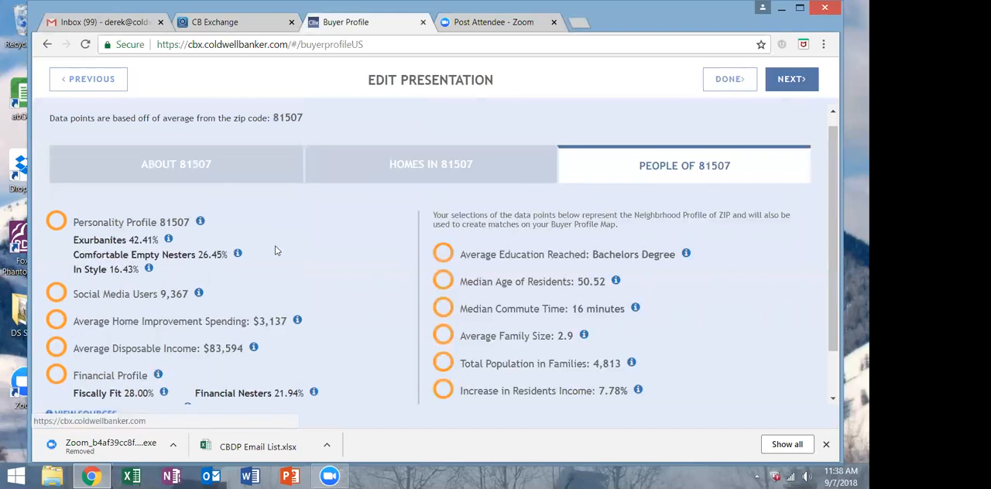
click(52, 224)
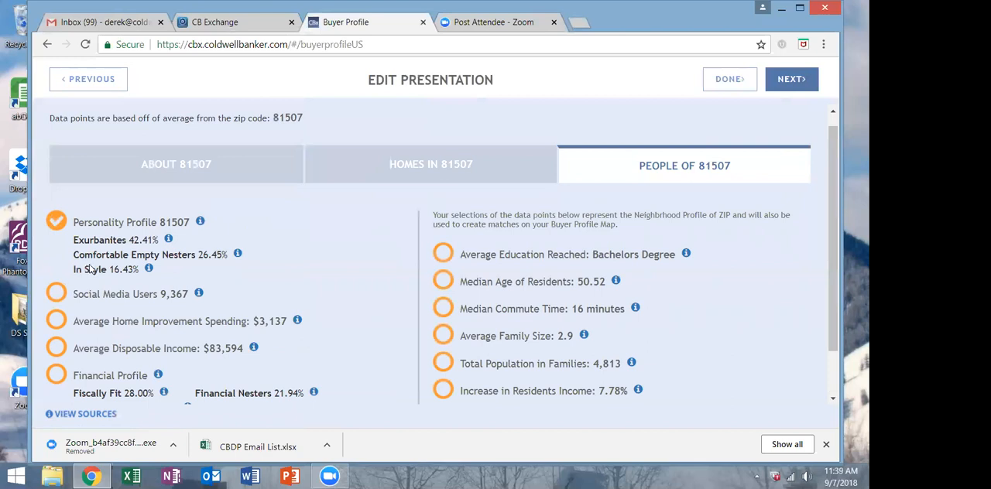
click(56, 294)
click(58, 322)
click(58, 349)
click(57, 376)
Include the neighborhood data points for education, median age, commute time, family size, population in families, average household income and homes with children.
scroll(472, 224, down, 1)
click(446, 198)
click(444, 222)
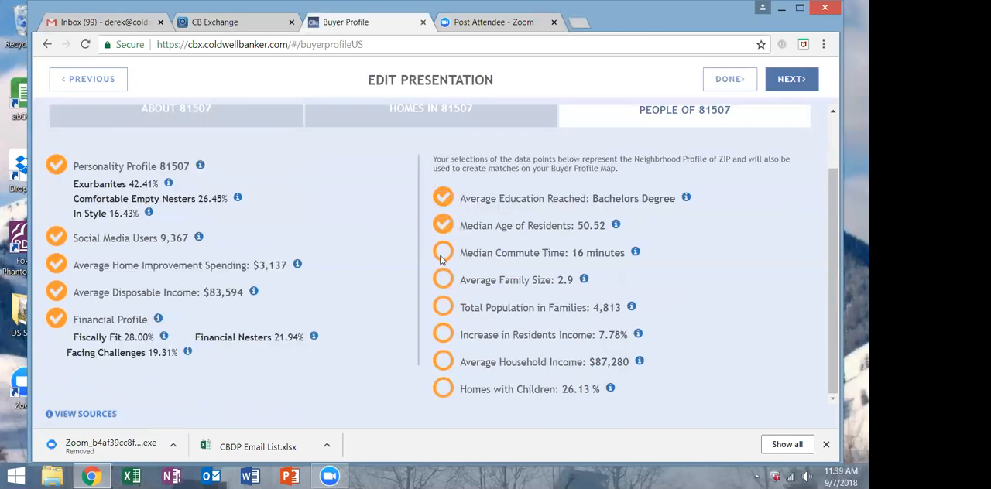
click(441, 258)
click(443, 280)
click(444, 308)
click(443, 370)
click(443, 389)
Include the 2016-2021 Annual Compound Growth Rate for 81507 and continue to the Buyer Profile Map slide.
scroll(769, 273, up, 1)
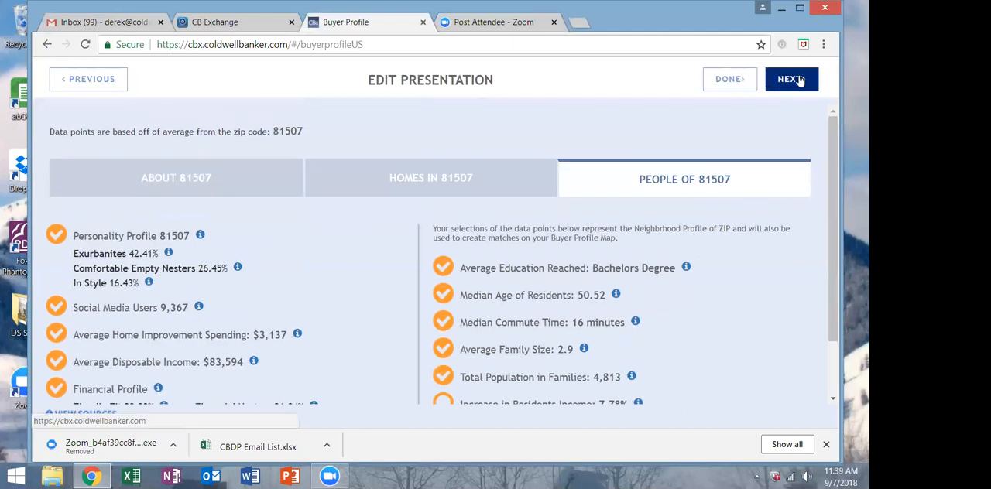
click(198, 189)
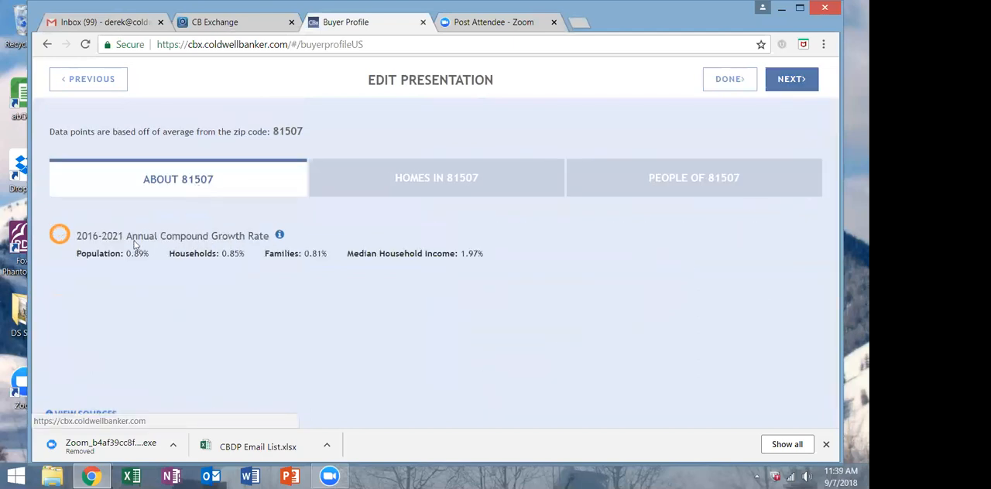
click(95, 240)
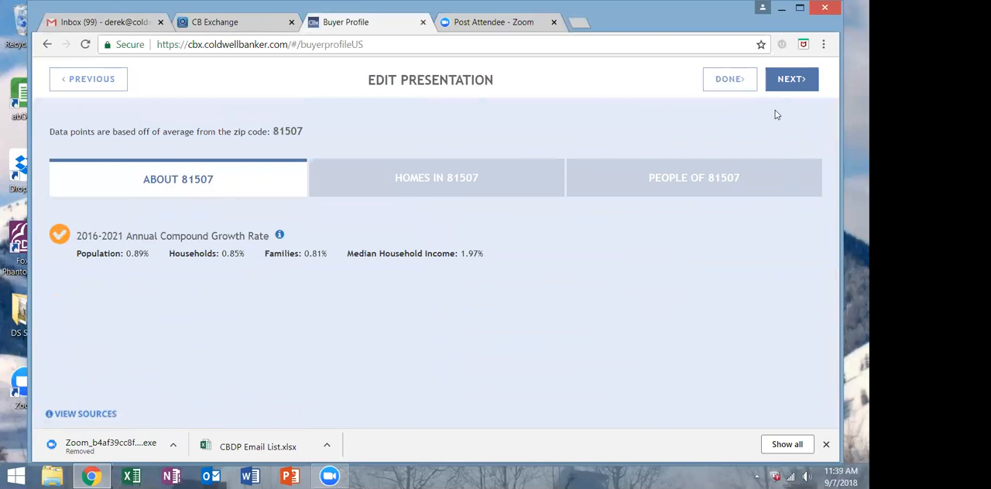
click(791, 82)
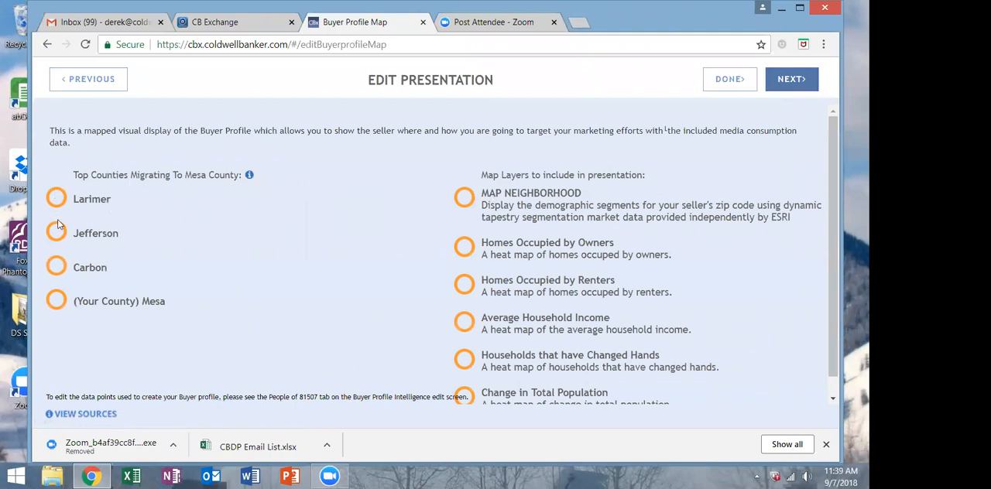
Include Larimer, Jefferson, Carbon and Mesa as the top migrating counties on the Buyer Profile Map.
click(57, 267)
click(58, 234)
click(61, 201)
Include the neighborhood, owner- and renter-occupied homes, average household income, changed-hands households and total population change map layers, and continue to Marketing Activities.
click(461, 199)
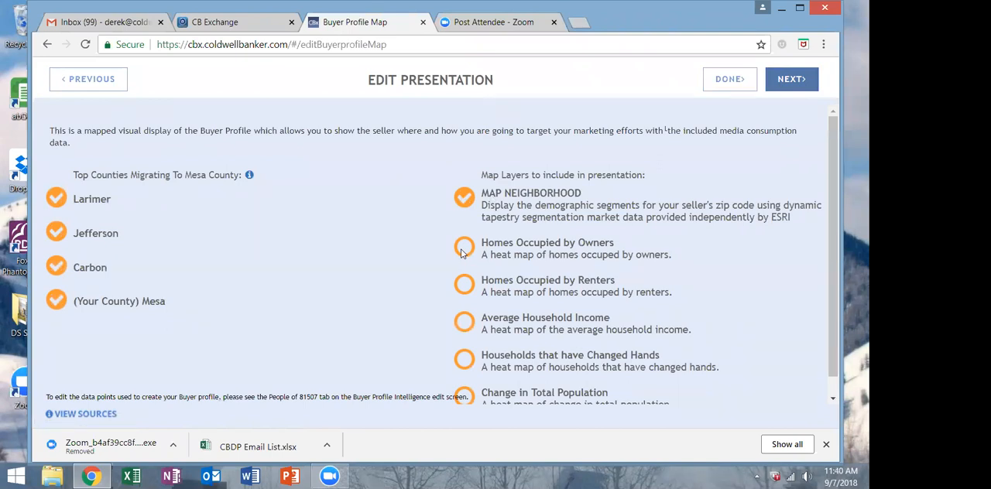
click(462, 253)
click(461, 284)
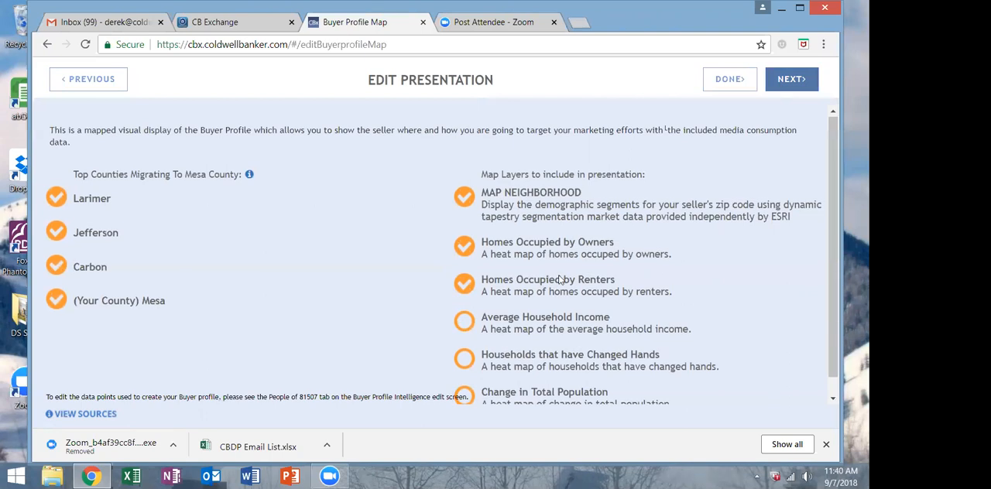
scroll(577, 280, down, 1)
click(464, 304)
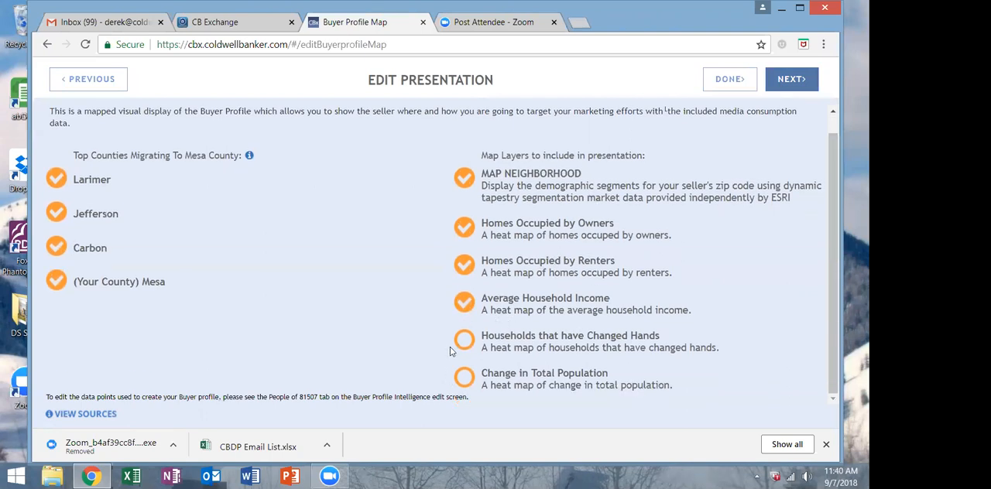
click(463, 343)
click(465, 377)
click(791, 79)
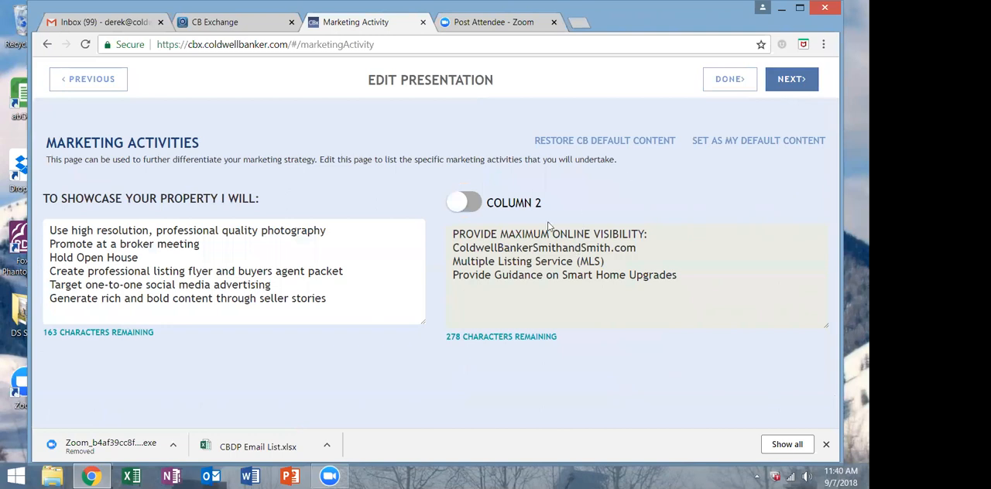
Replace the showcase list text after "Hold Open" with "Houses and that's it because I'm" followed by the agent's full name.
drag(327, 291, 108, 258)
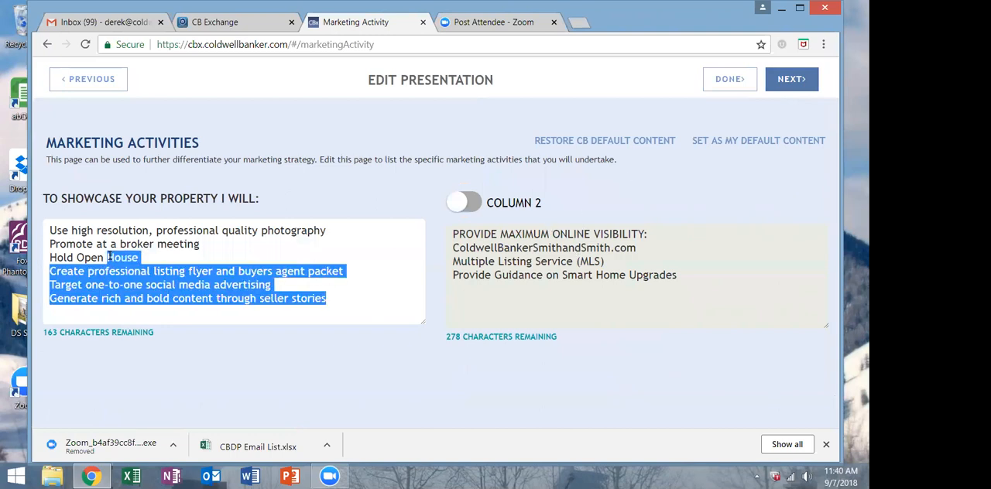
key(BackSpace)
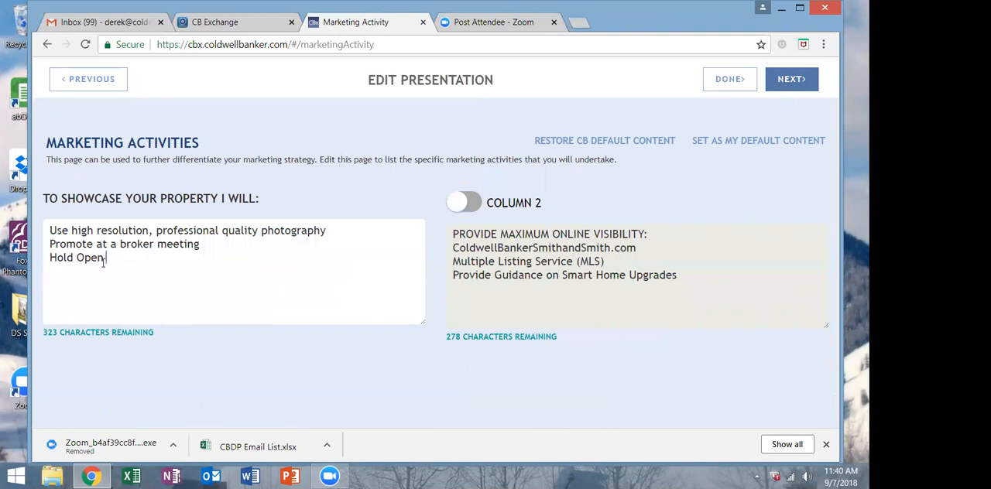
text(Houses and that's it beca)
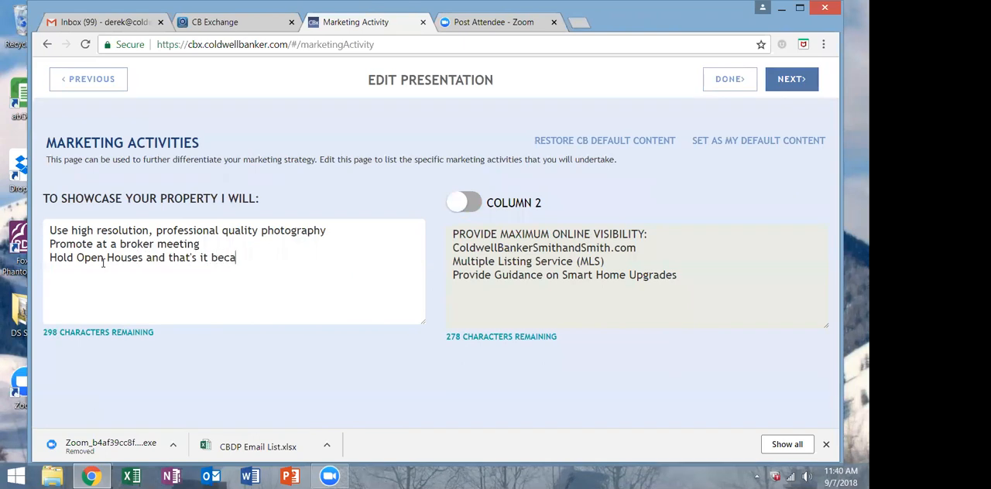
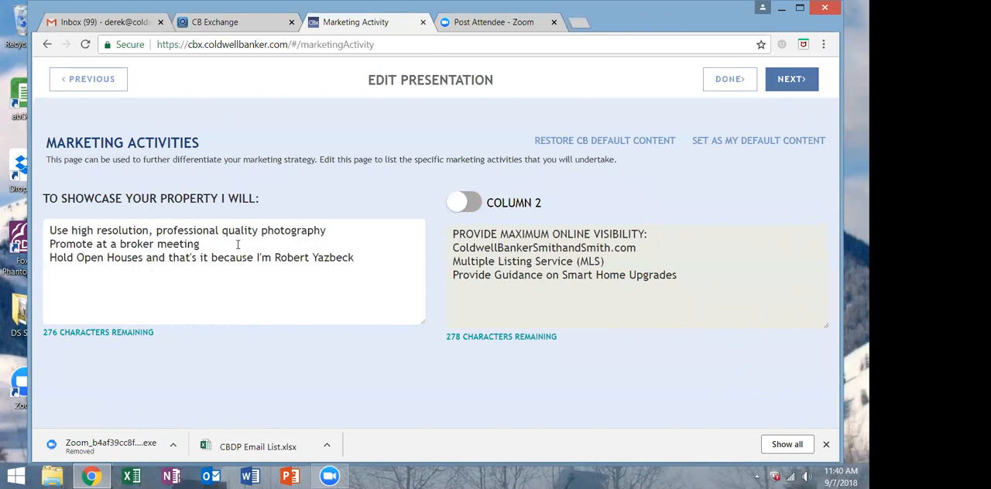
Remove the photography and broker meeting lines from the showcase list and continue to the On the Web slide.
drag(111, 240, 40, 227)
key(BackSpace)
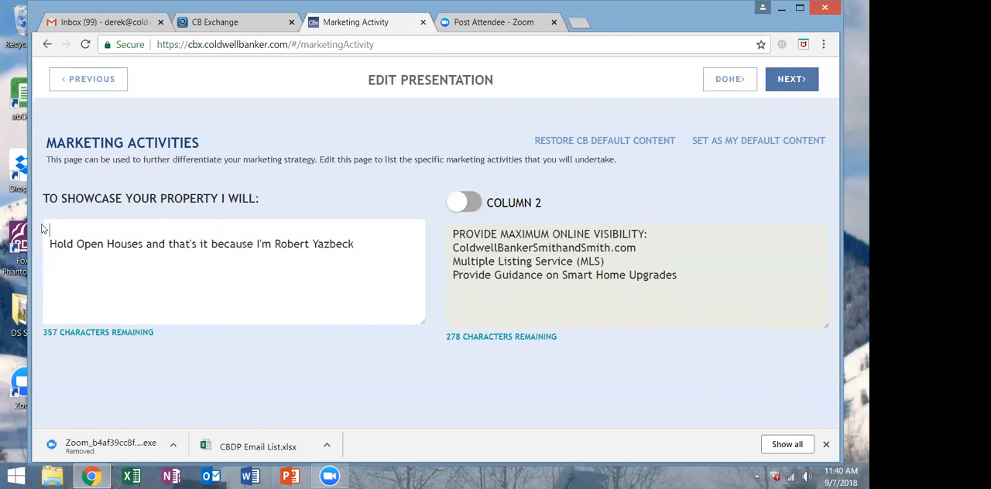
key(Delete)
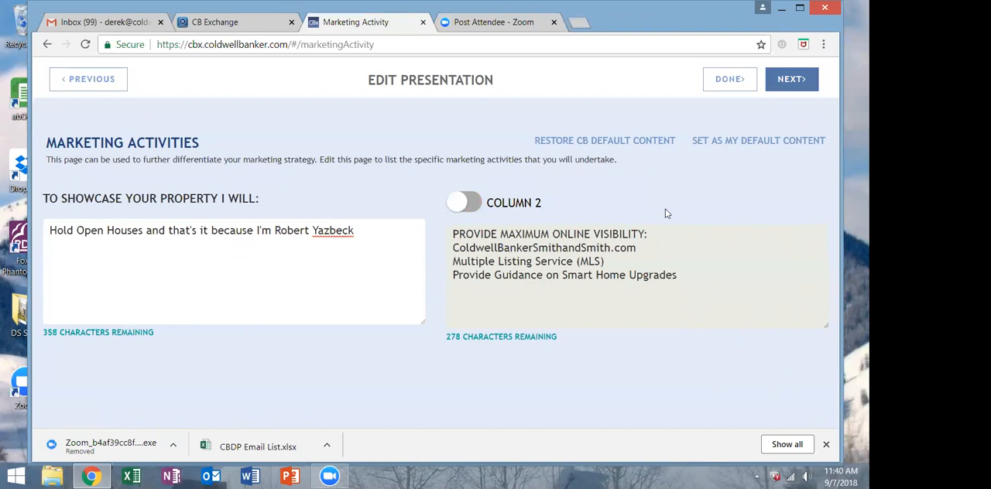
click(806, 80)
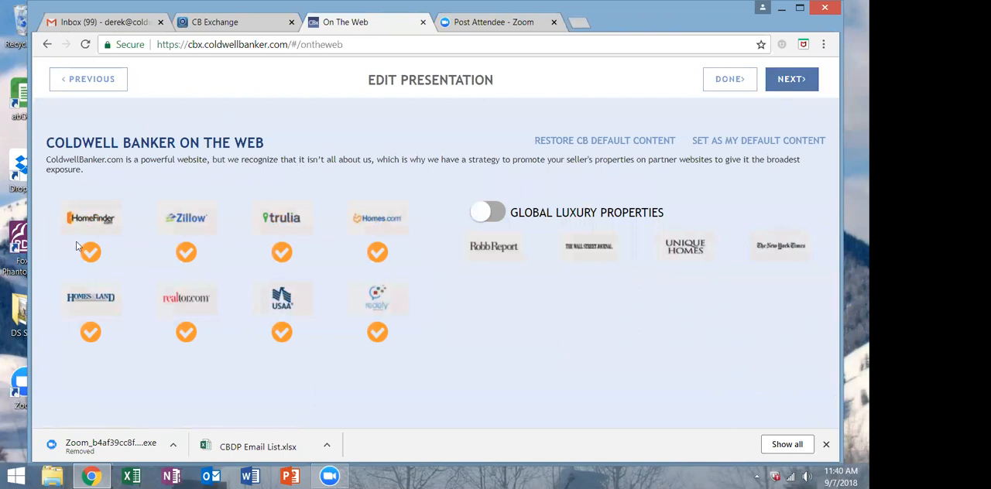
Turn on Global Luxury Properties with all the partner websites kept selected, and continue to the home comparables.
click(186, 254)
click(500, 212)
click(499, 212)
click(500, 211)
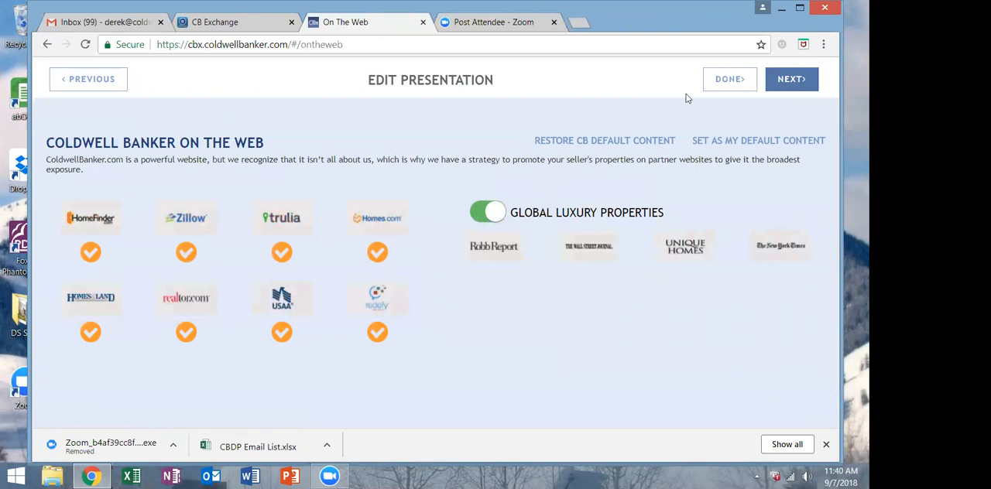
click(807, 85)
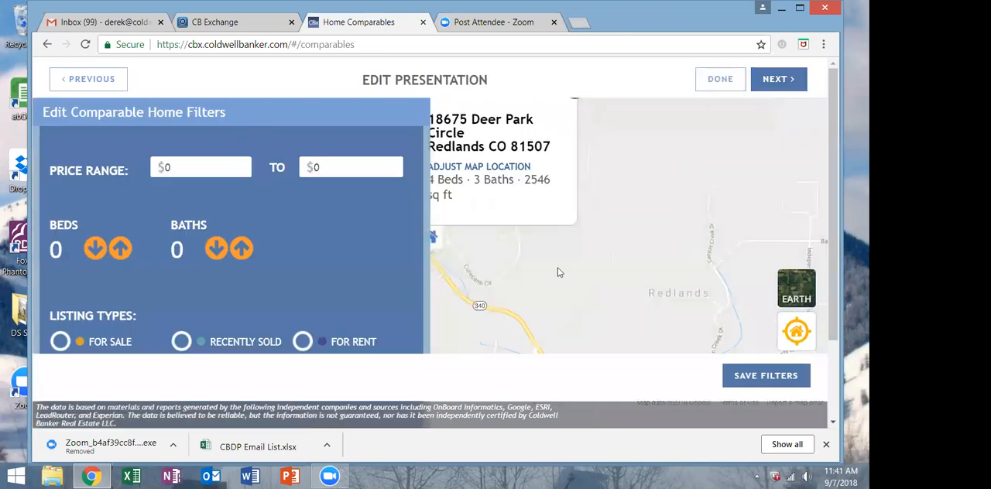
Set the comparable home filters to a price range of $350,000 to $600,000 with 3 beds and 3 baths.
drag(175, 166, 156, 167)
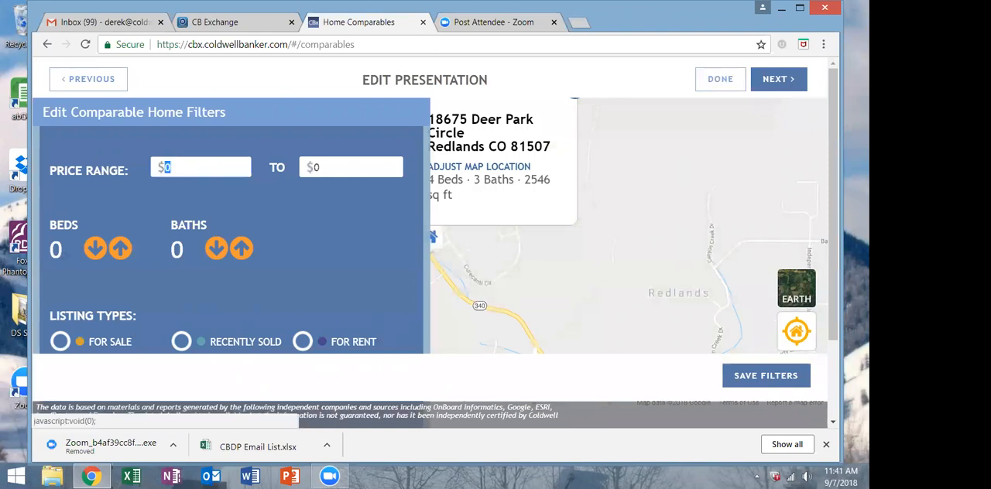
text(350000)
key(Tab)
text(600000)
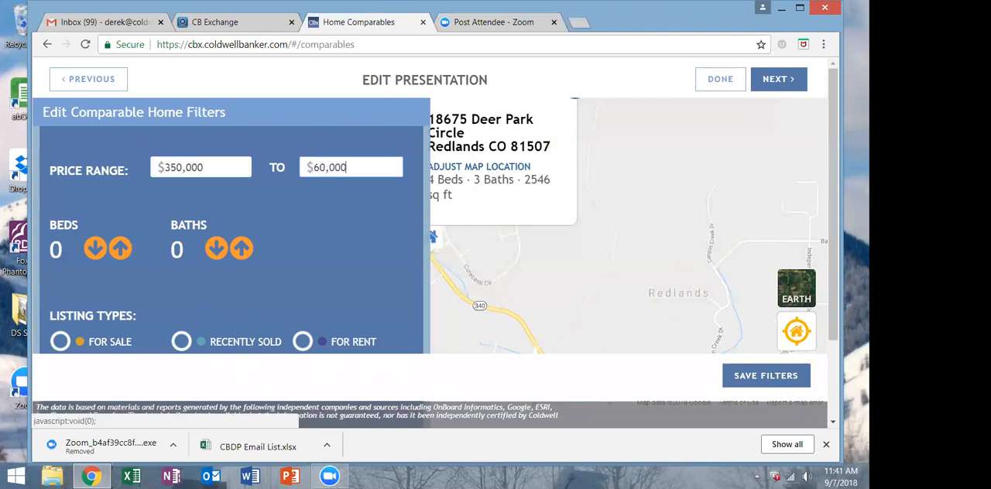
click(122, 249)
click(124, 250)
click(240, 247)
click(241, 248)
click(241, 248)
click(240, 248)
Include the For Sale, Recently Sold and Did Not Sell listing types in the comparable home filters.
scroll(241, 247, down, 1)
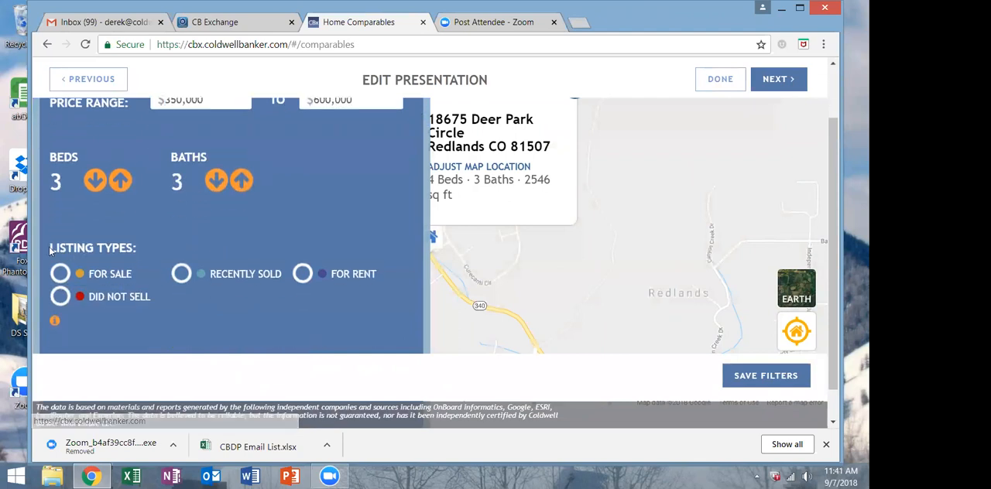
click(61, 297)
click(181, 274)
scroll(299, 284, up, 1)
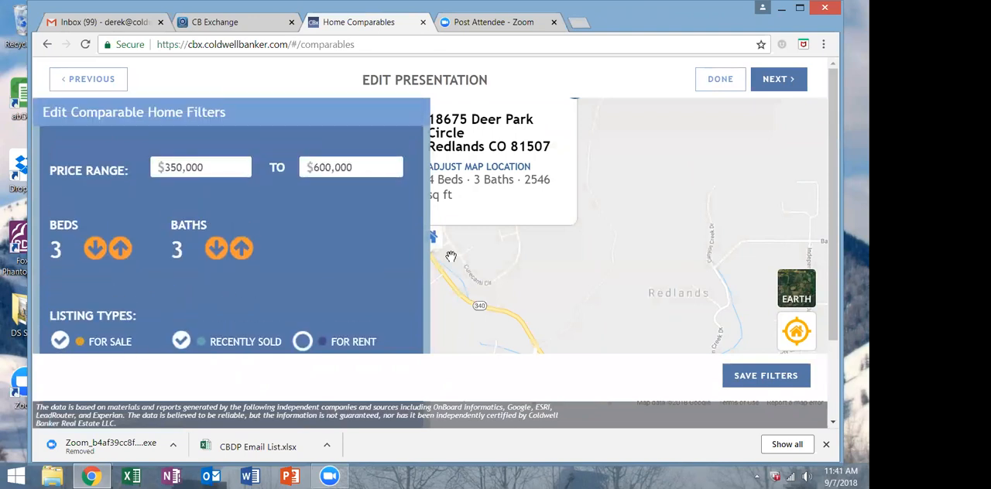
scroll(451, 256, down, 2)
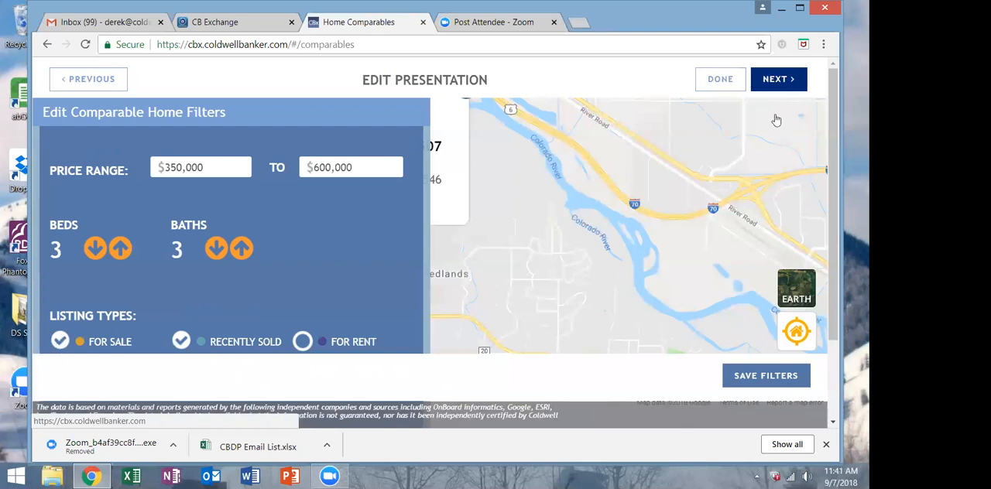
Continue past the comparables, home assessments and price slides without changes and finish editing at the custom slide.
click(778, 79)
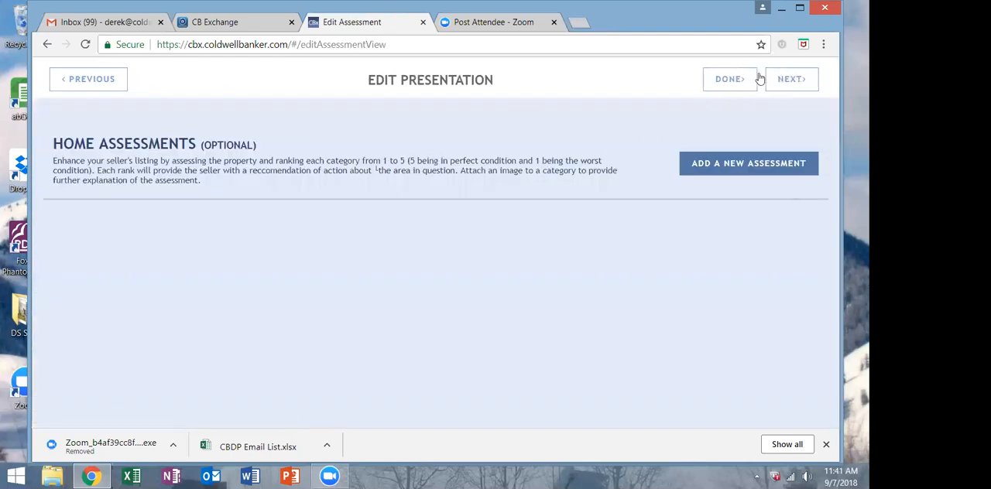
click(792, 80)
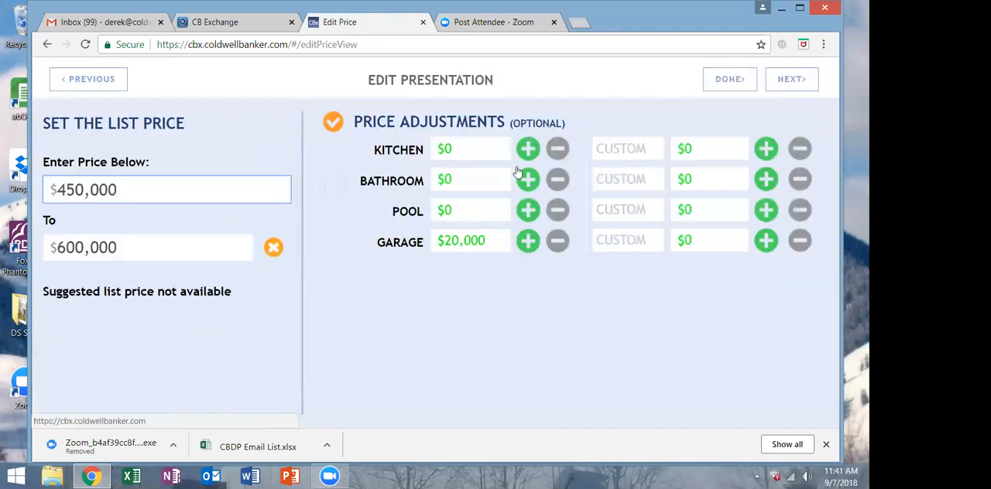
click(783, 80)
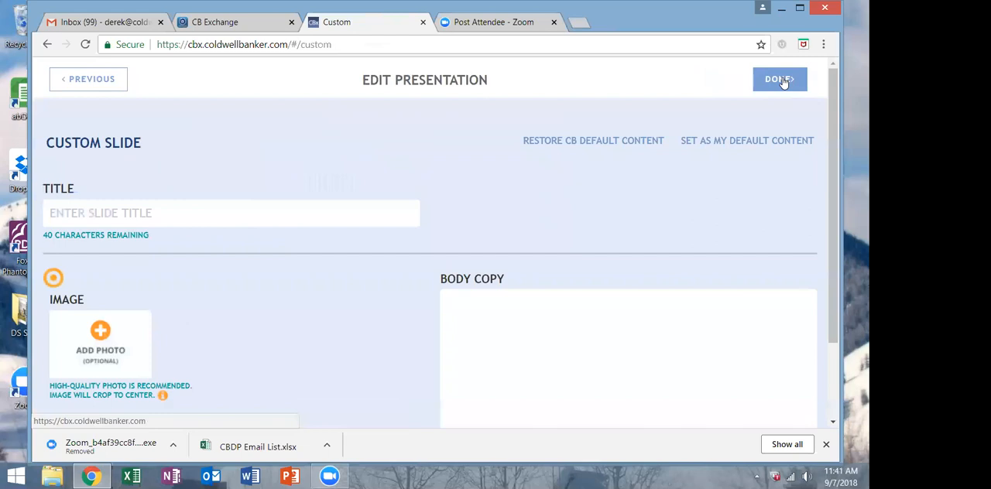
click(783, 81)
Exclude the Custom Slide and the Global Luxury Properties slide from the presentation.
scroll(169, 314, down, 3)
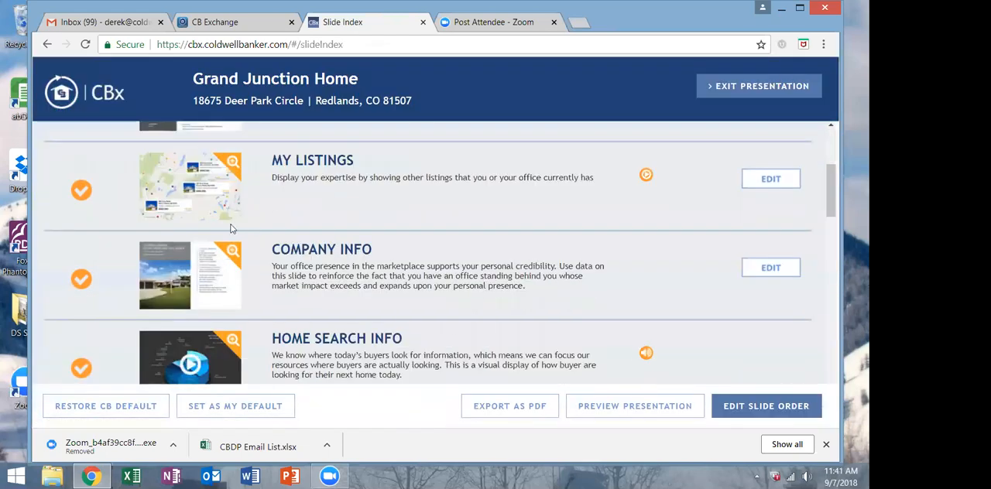
scroll(169, 314, down, 1)
scroll(351, 264, down, 10)
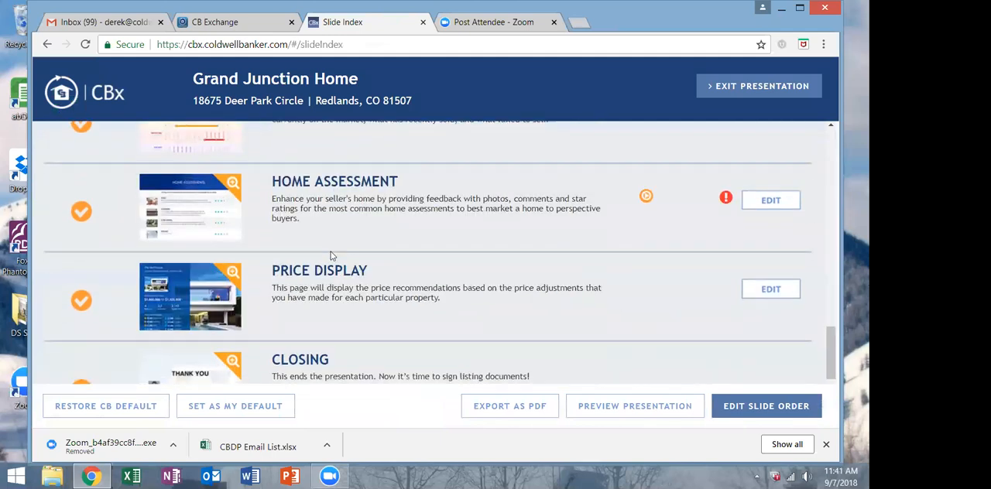
click(82, 258)
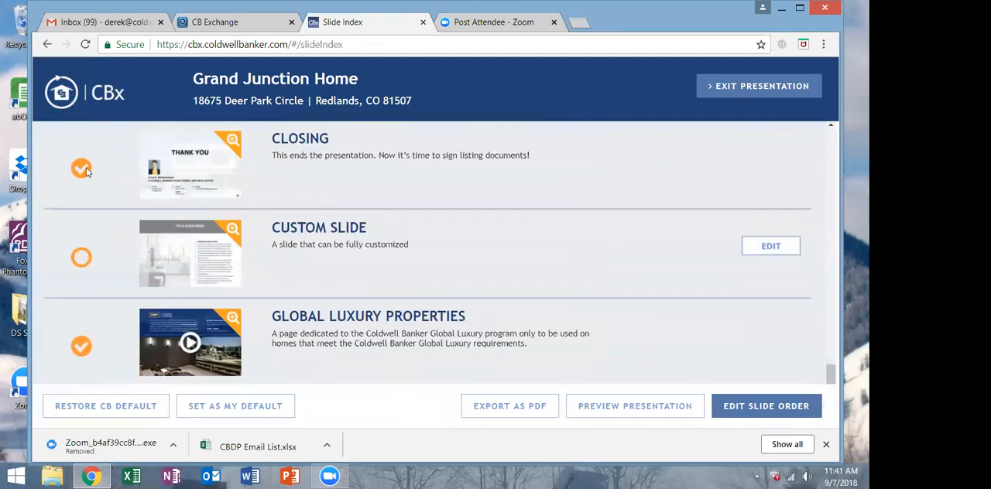
click(82, 347)
Exclude the Home Assessment, Competitive Price Line and Our Service Promise slides from the presentation.
scroll(383, 341, up, 3)
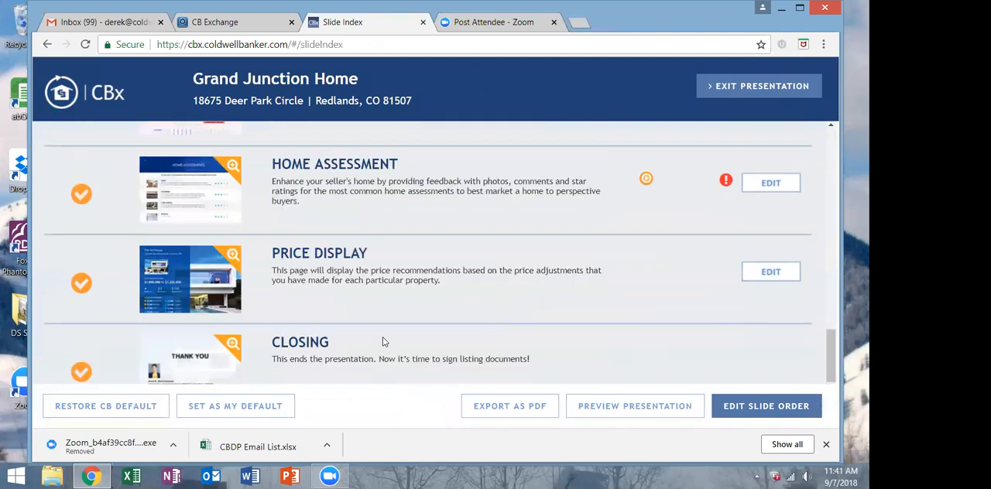
scroll(383, 341, up, 1)
click(81, 261)
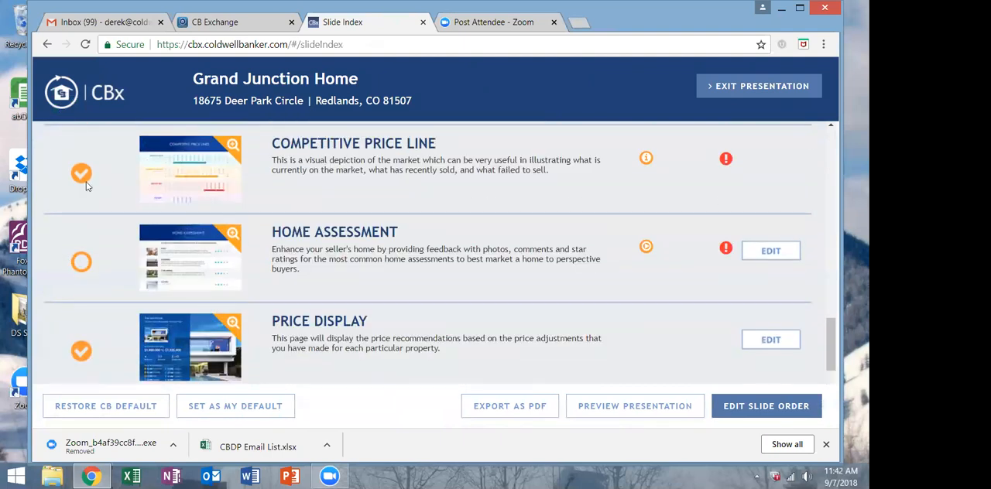
click(82, 172)
scroll(86, 174, up, 2)
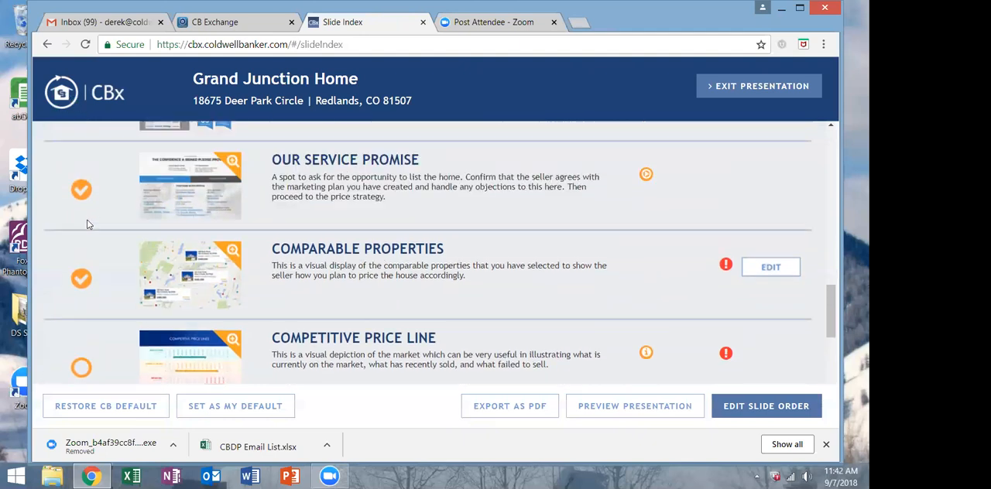
scroll(87, 225, up, 1)
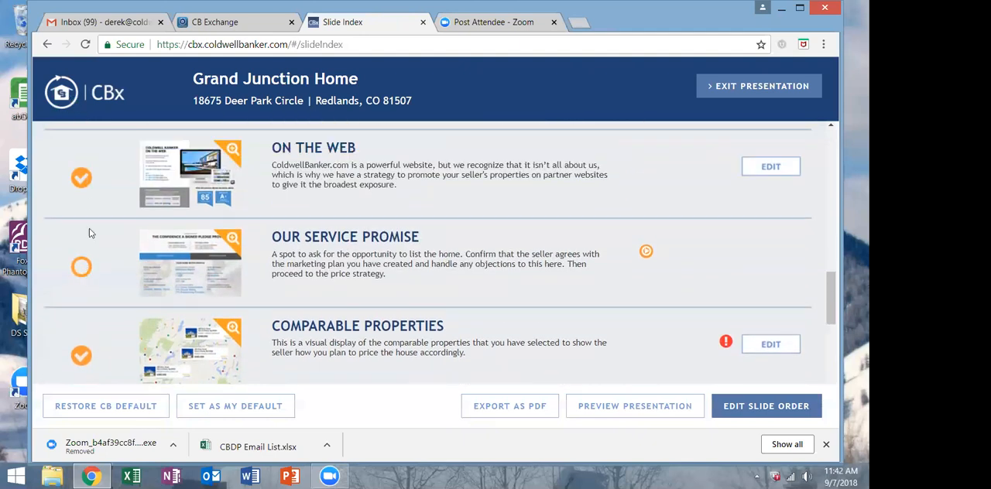
Preview the presentation despite the slides that still need editing, and advance from the cover to the agent info slide.
scroll(111, 183, up, 2)
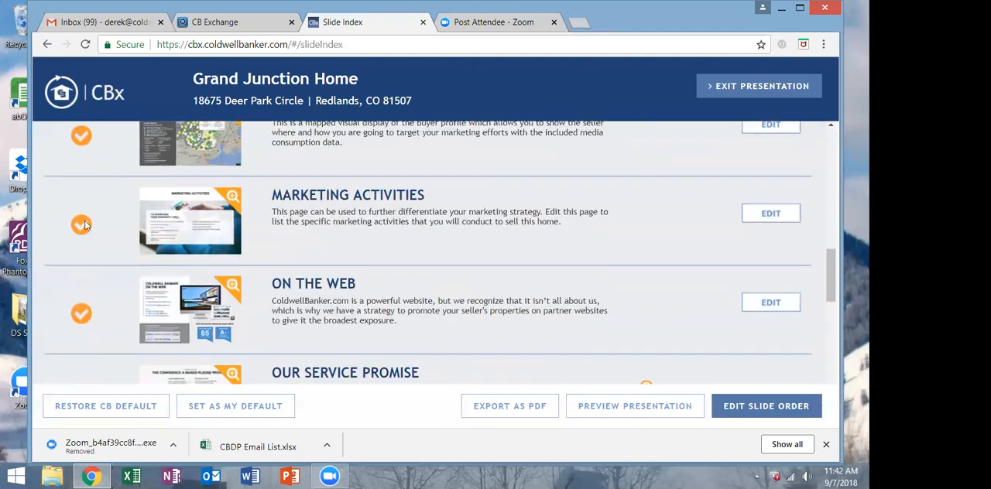
scroll(101, 212, up, 4)
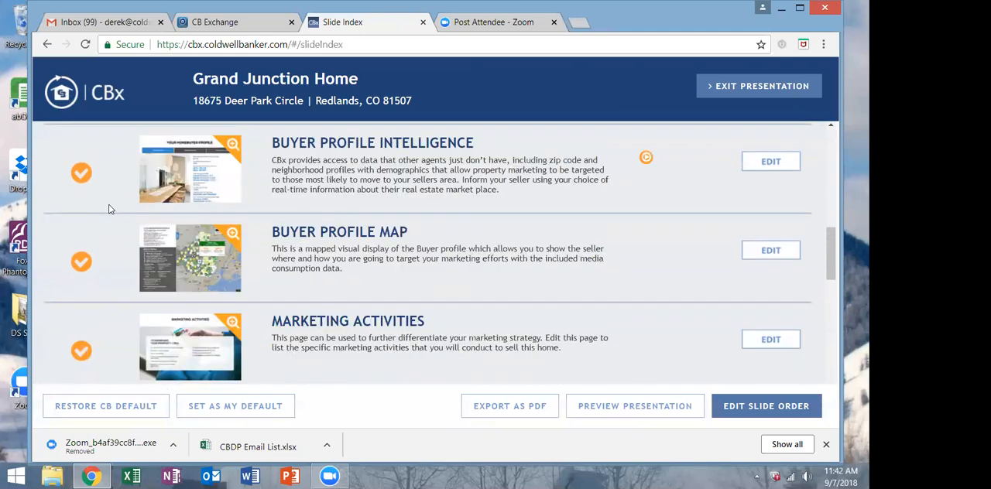
scroll(109, 209, up, 5)
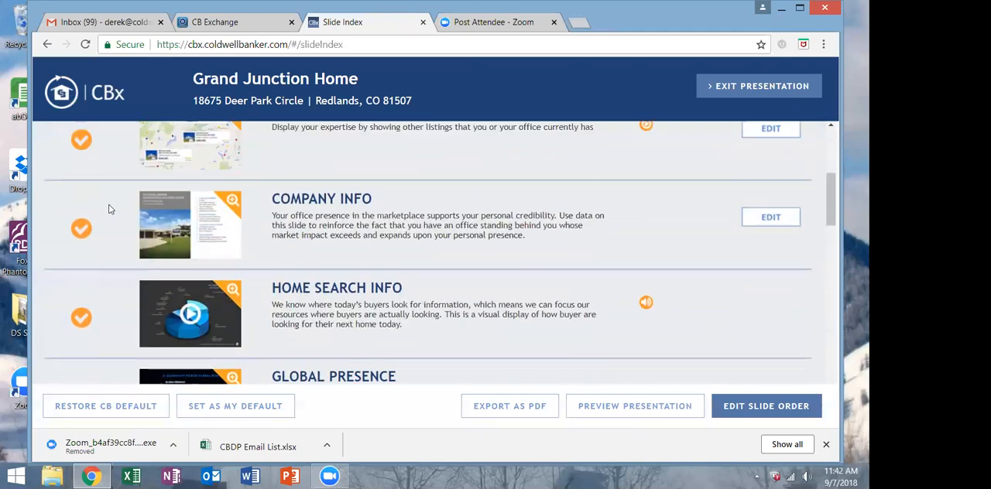
scroll(131, 221, up, 2)
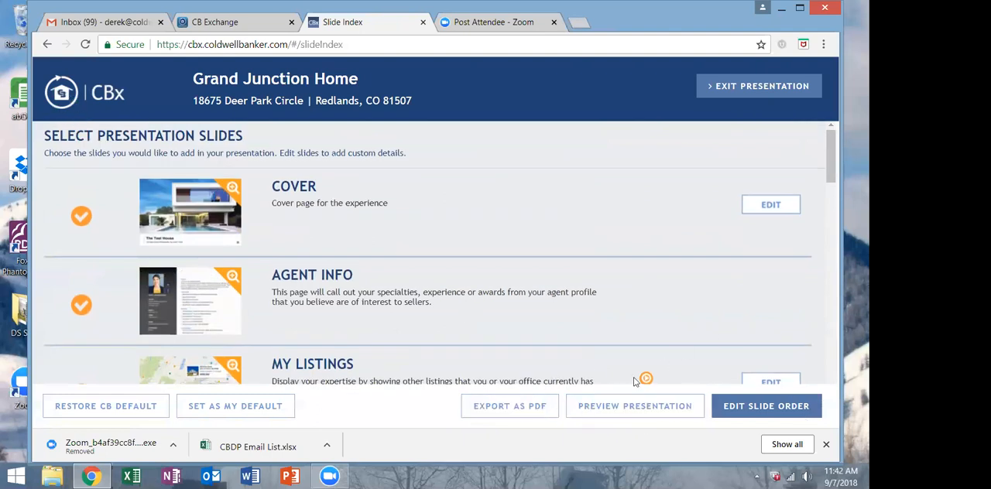
click(636, 407)
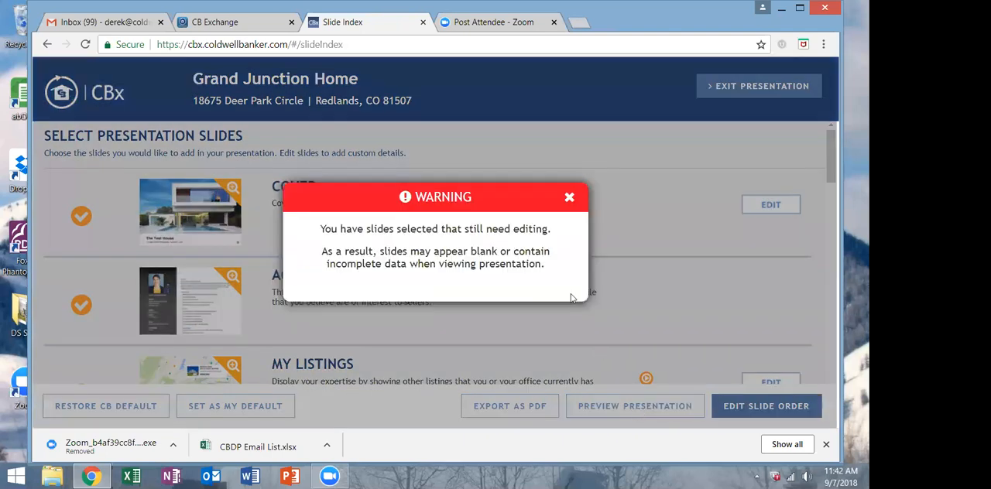
click(569, 200)
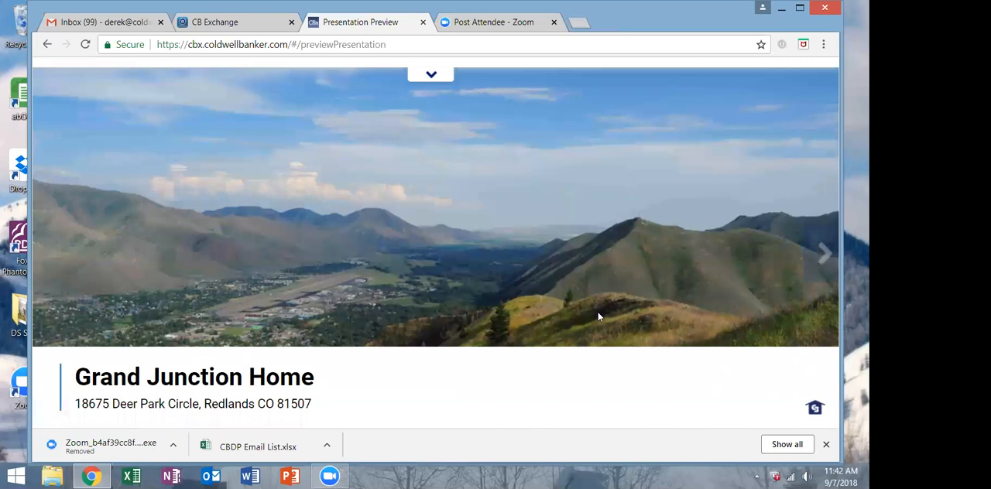
click(823, 256)
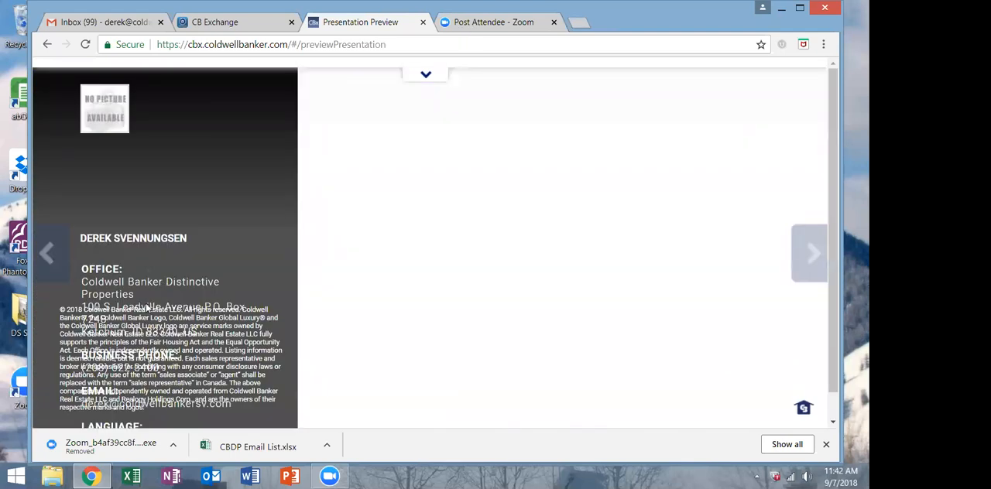
Review the agent info slide from end to end and advance to the Office Listings map.
scroll(147, 311, down, 1)
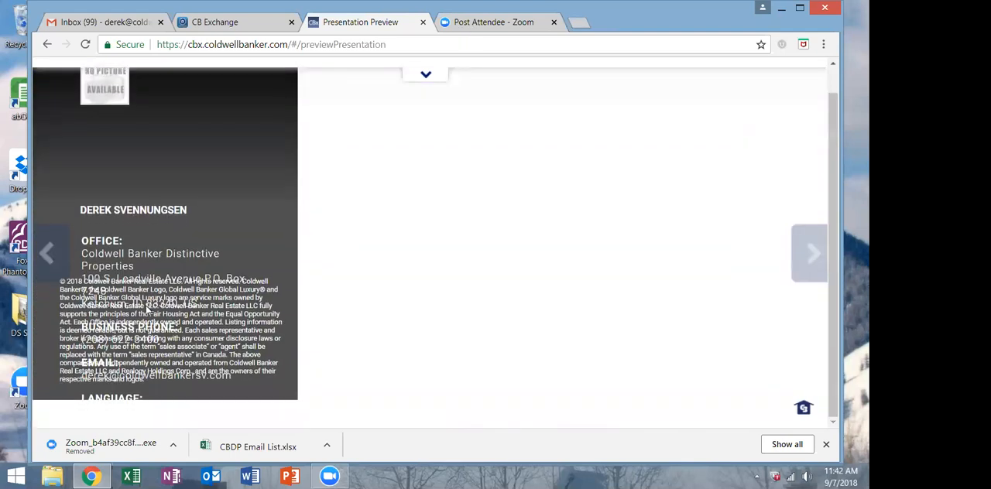
scroll(147, 310, up, 1)
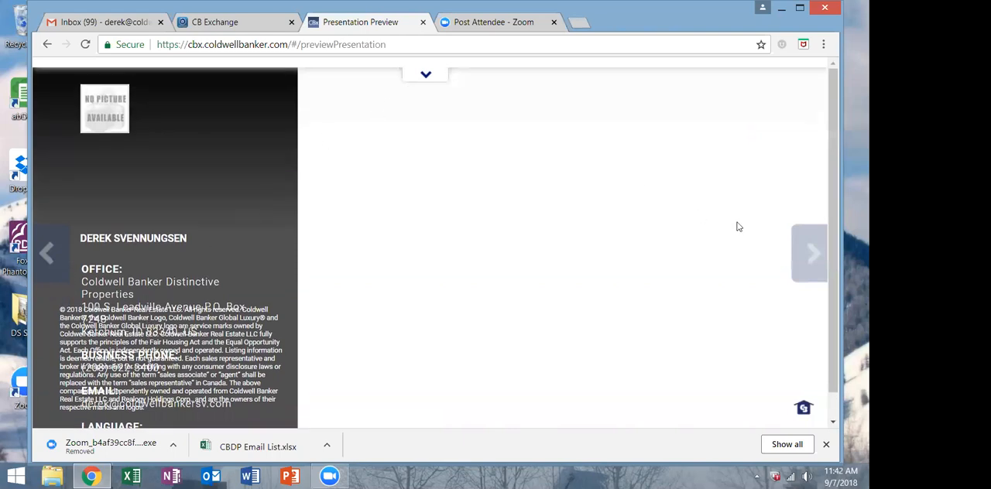
click(809, 257)
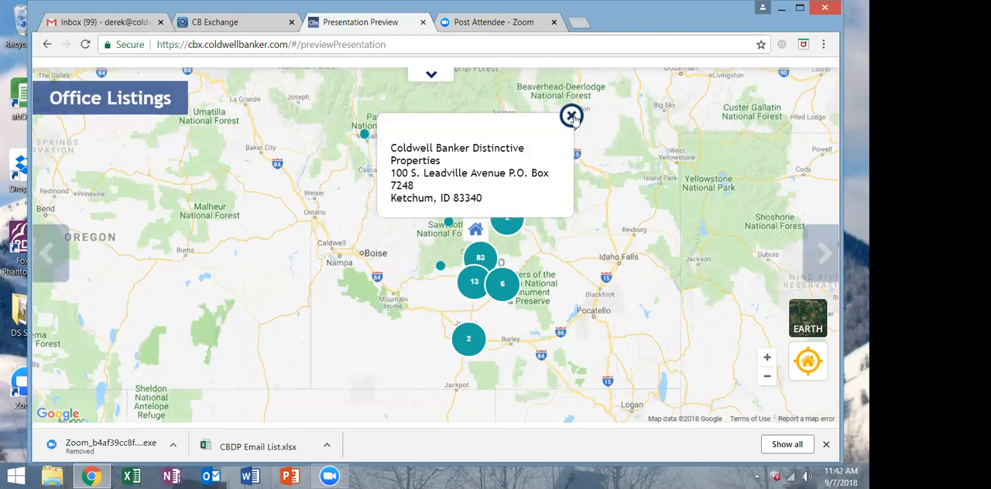
Close the office address pop-up and examine the listing clusters around the office on a closer view of the map.
click(571, 116)
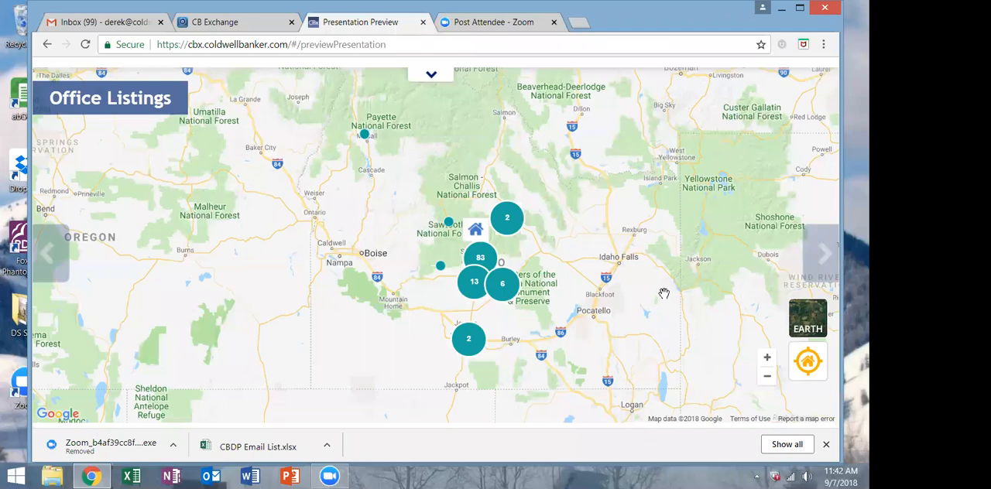
scroll(663, 293, up, 1)
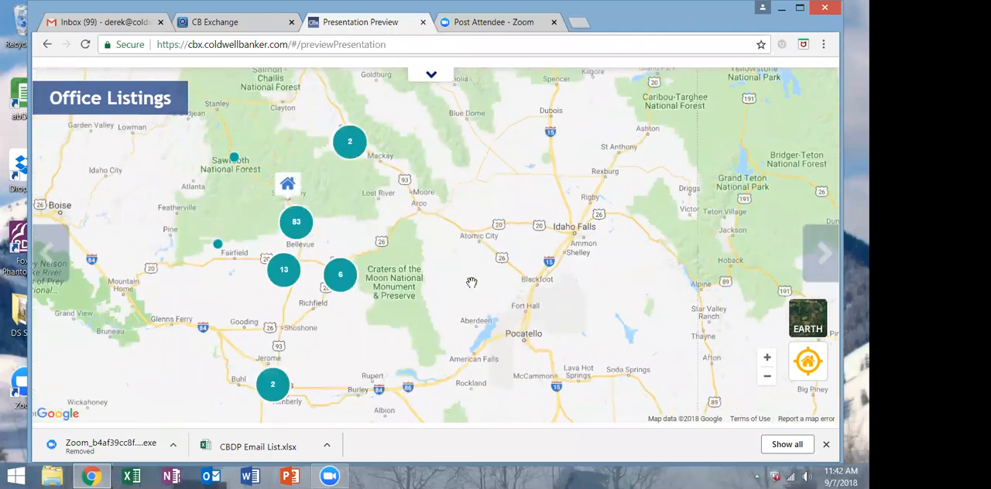
drag(350, 344, 423, 309)
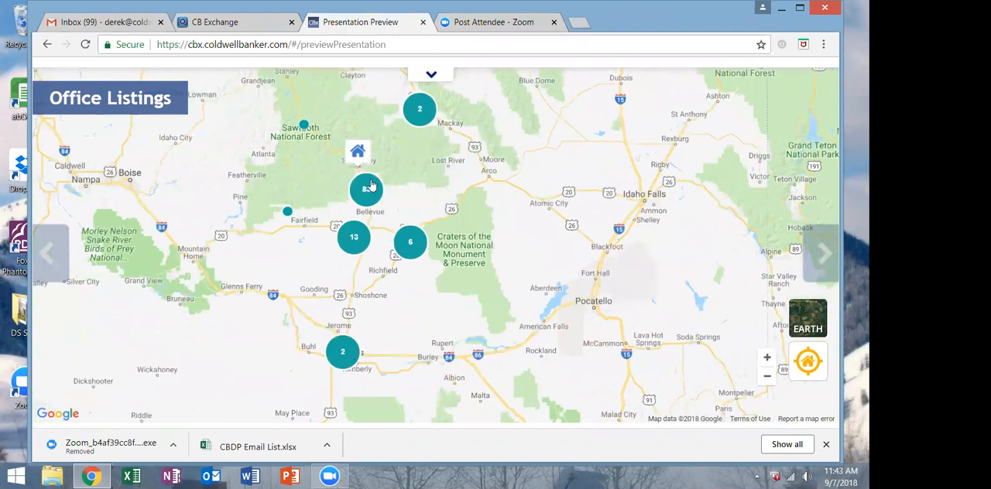
Advance through the company statistics, home search information and transaction statistics slides to Your Home Buyer Profile.
click(826, 246)
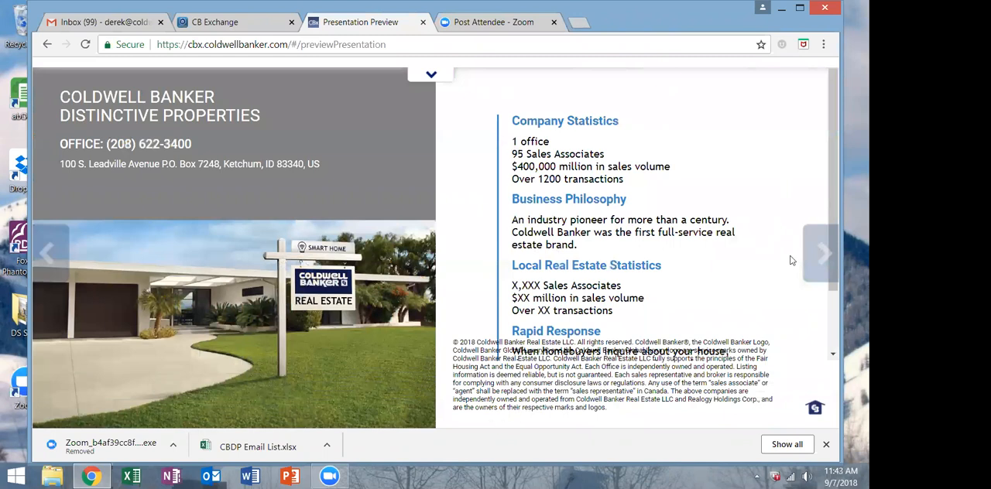
click(821, 255)
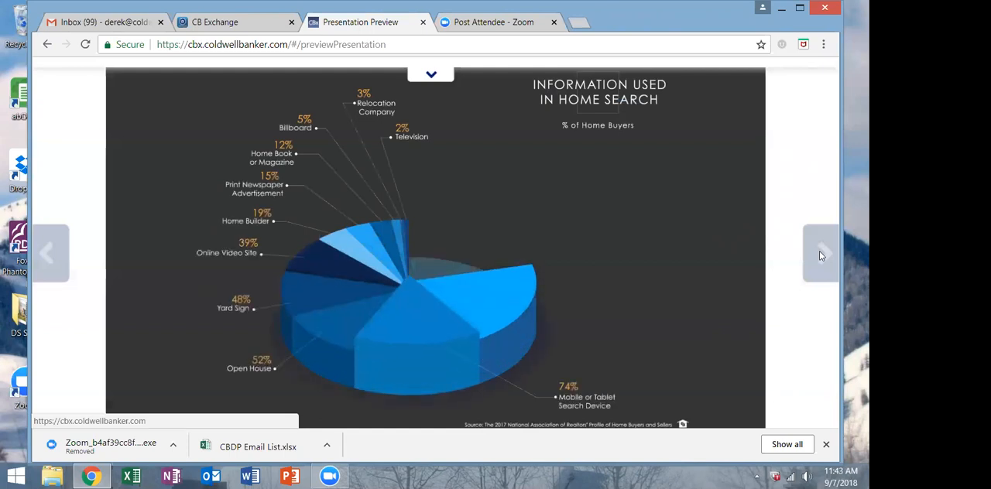
click(821, 256)
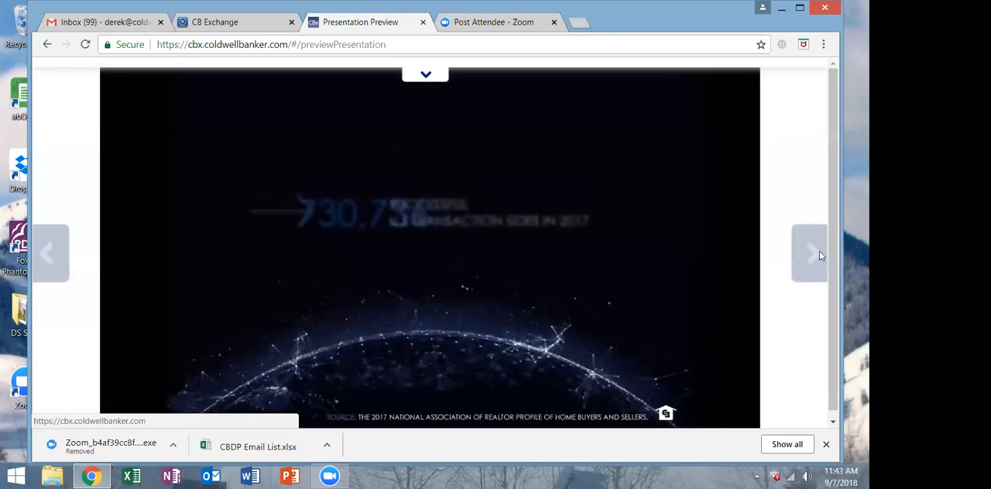
click(821, 256)
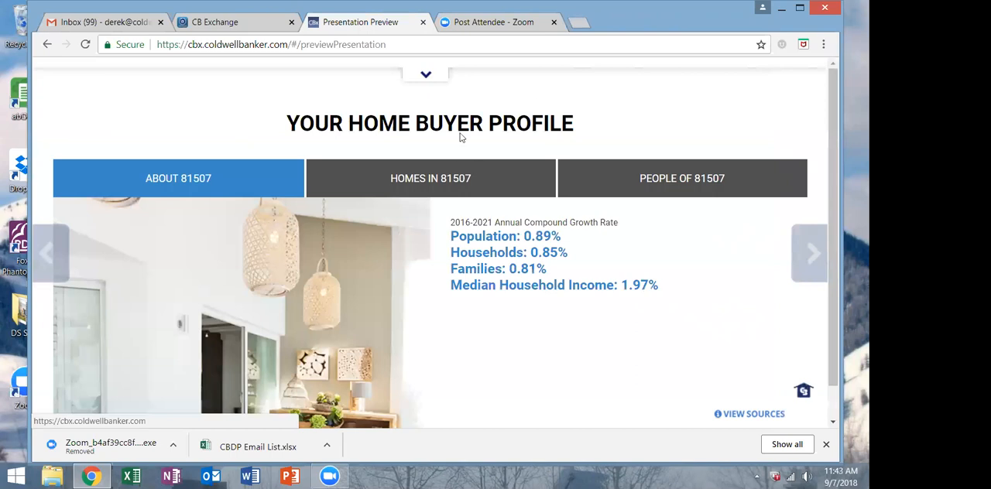
Show the Homes in 81507 section of the buyer profile and read through its housing data.
click(400, 192)
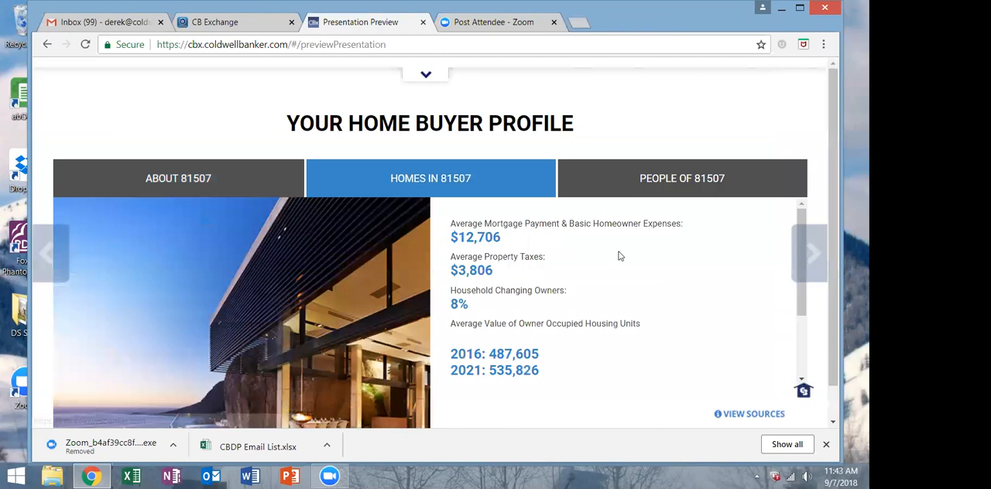
scroll(618, 254, down, 3)
scroll(619, 255, down, 1)
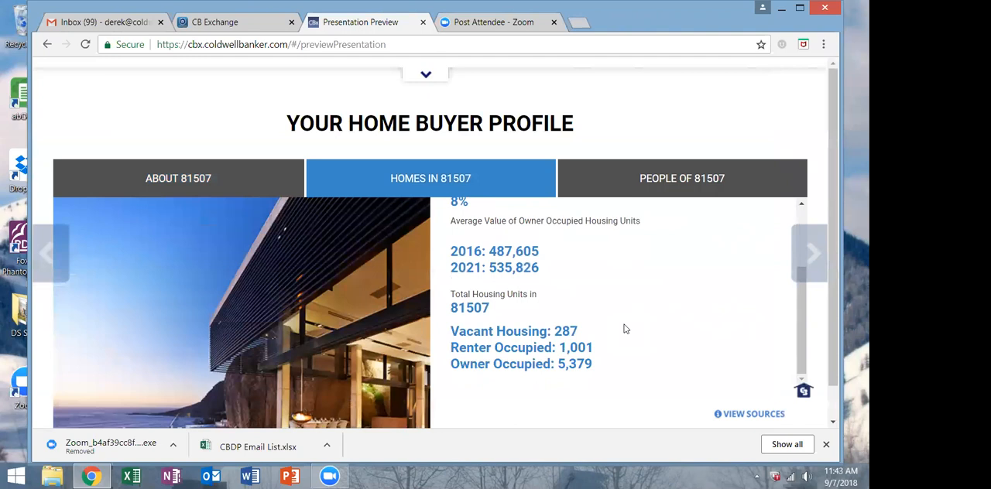
scroll(549, 345, up, 3)
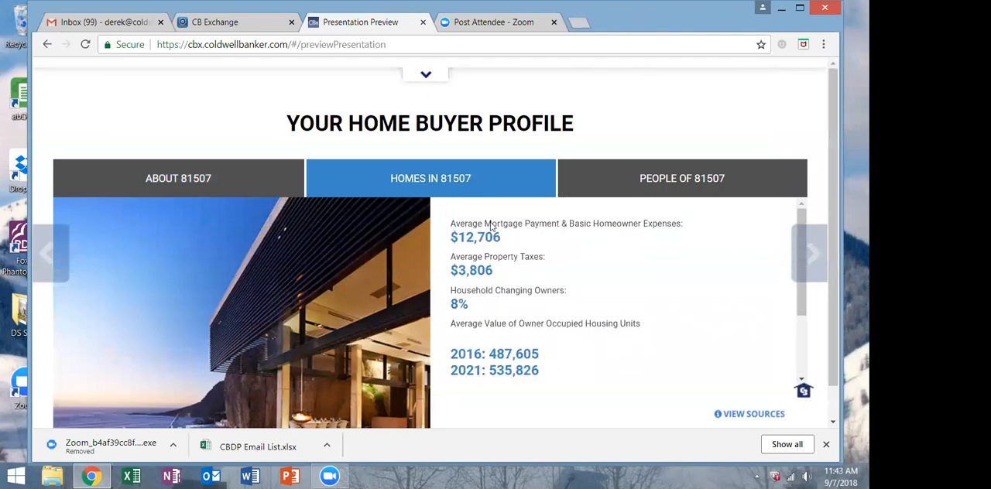
scroll(364, 313, down, 1)
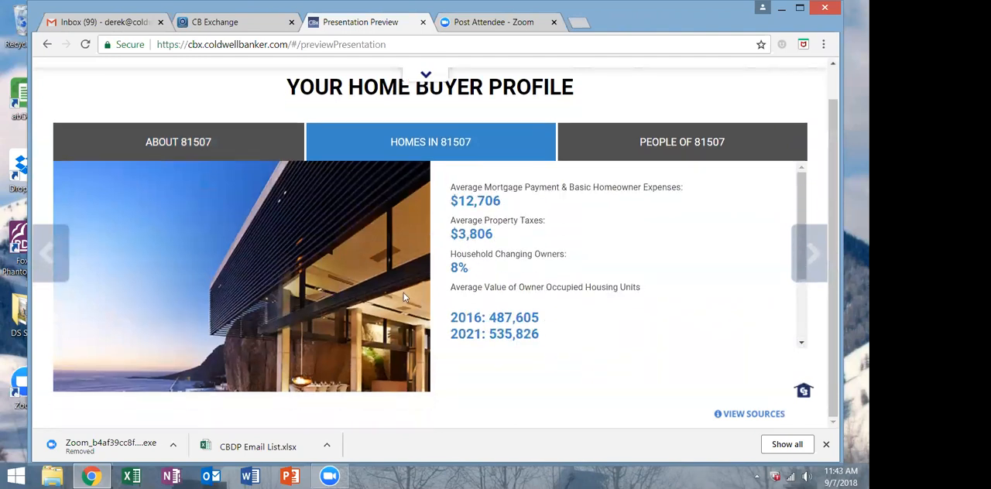
Show the People of 81507 section and read the descriptions of the In Style and Fiscally Fit profiles.
click(663, 141)
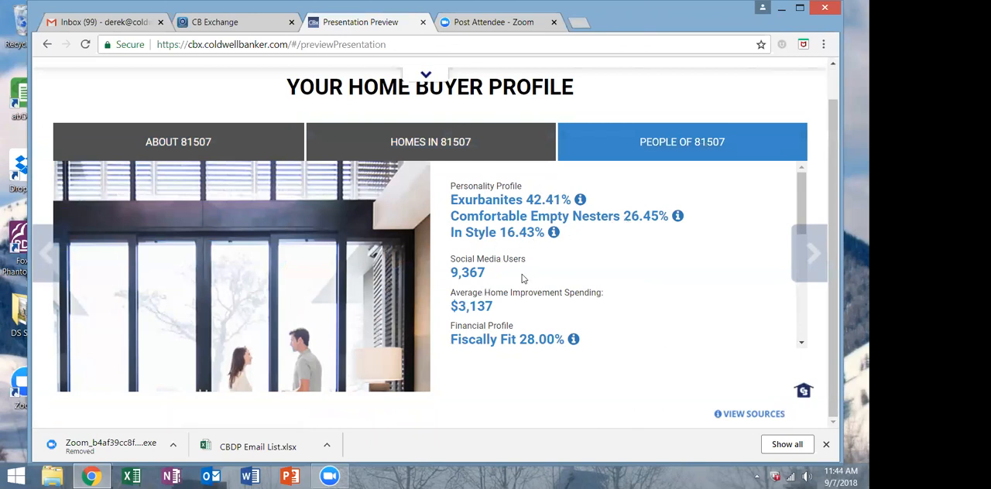
scroll(524, 277, down, 1)
scroll(724, 322, up, 1)
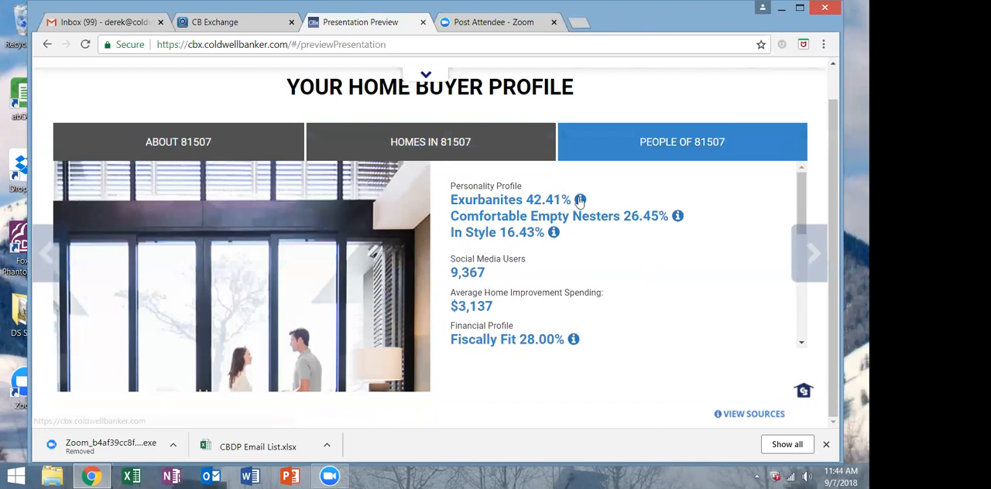
click(553, 232)
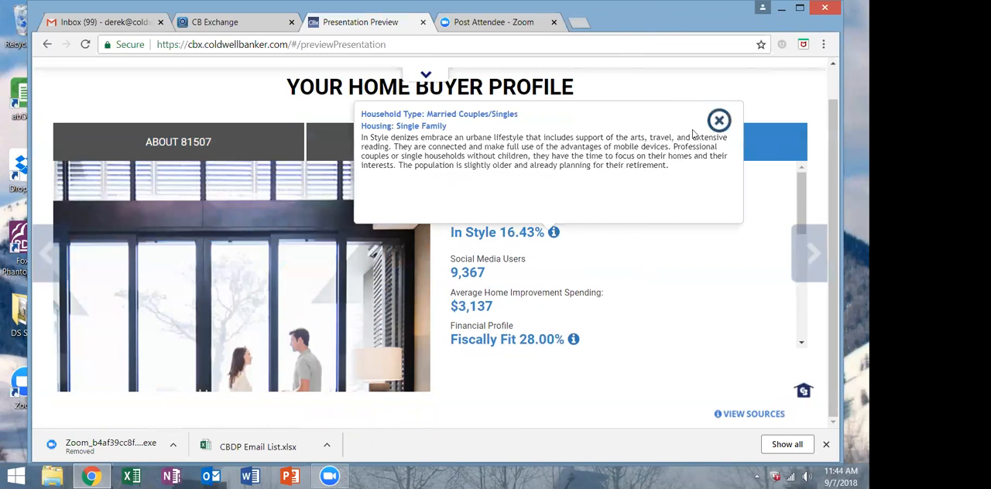
click(719, 120)
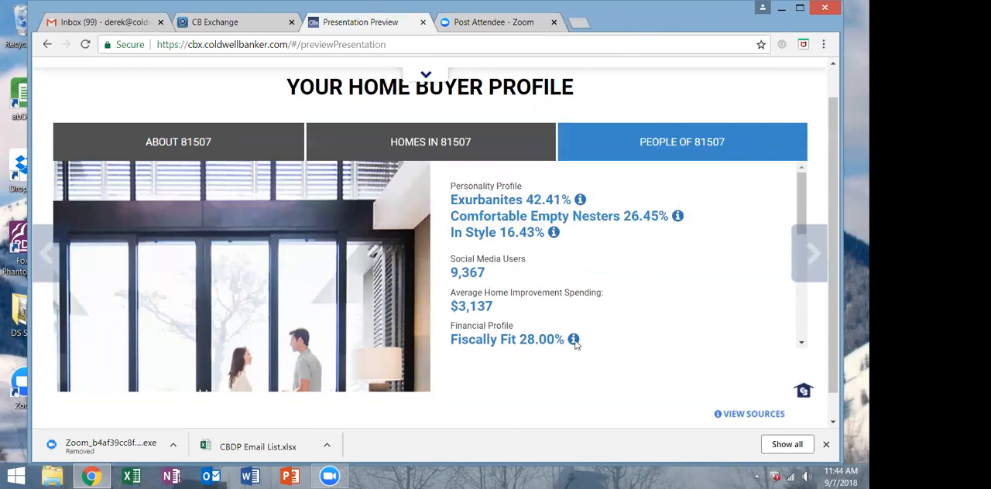
click(573, 341)
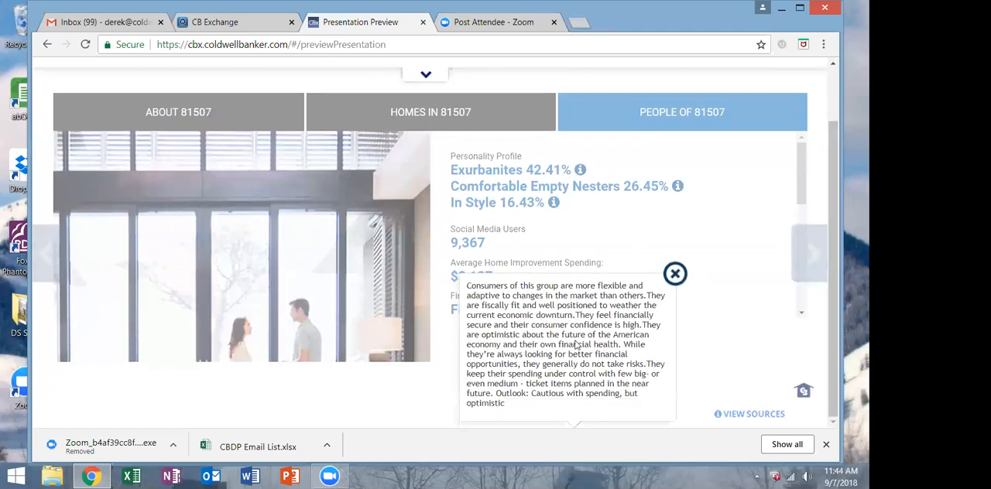
click(674, 274)
Revisit the Homes in 81507 and About 81507 sections and advance to the neighborhood profile map.
click(400, 147)
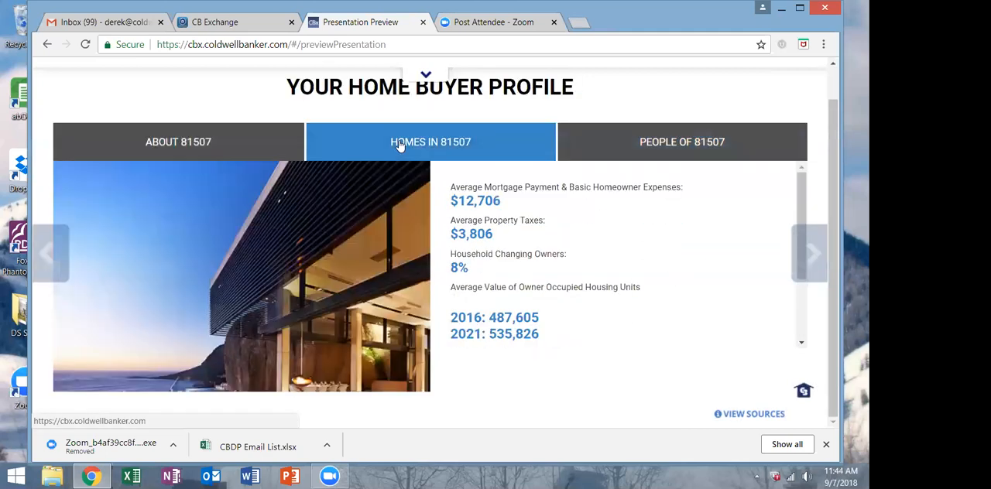
click(223, 155)
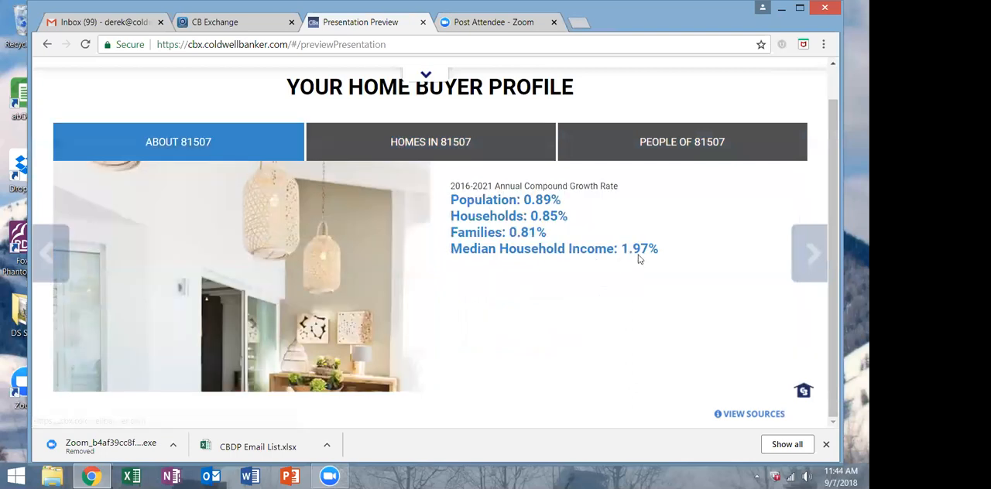
click(815, 251)
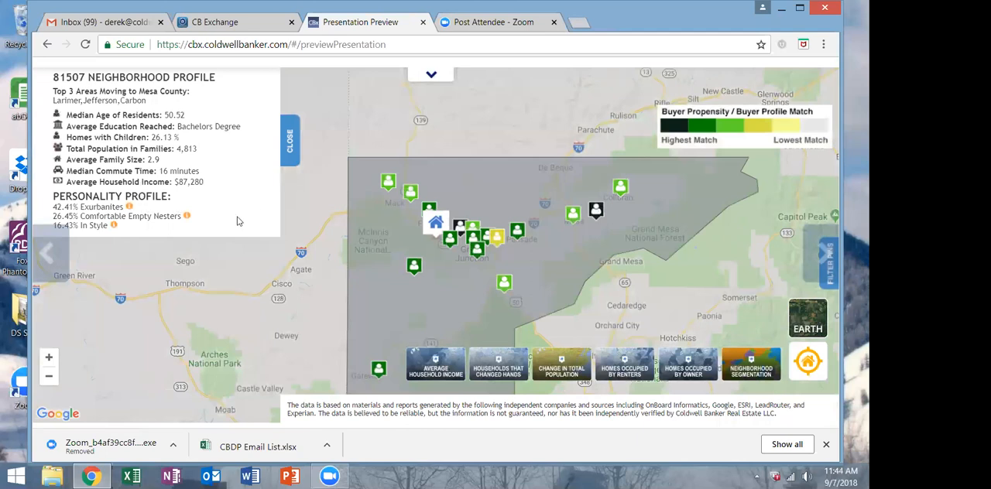
View the map layers for household income, households that changed hands, population change, homes occupied by renters and neighborhood segmentation in turn.
click(438, 372)
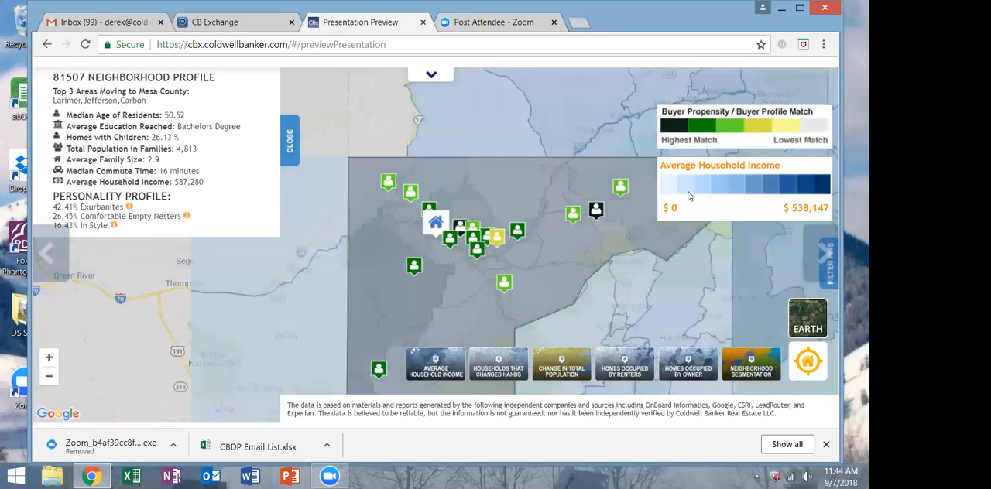
click(496, 370)
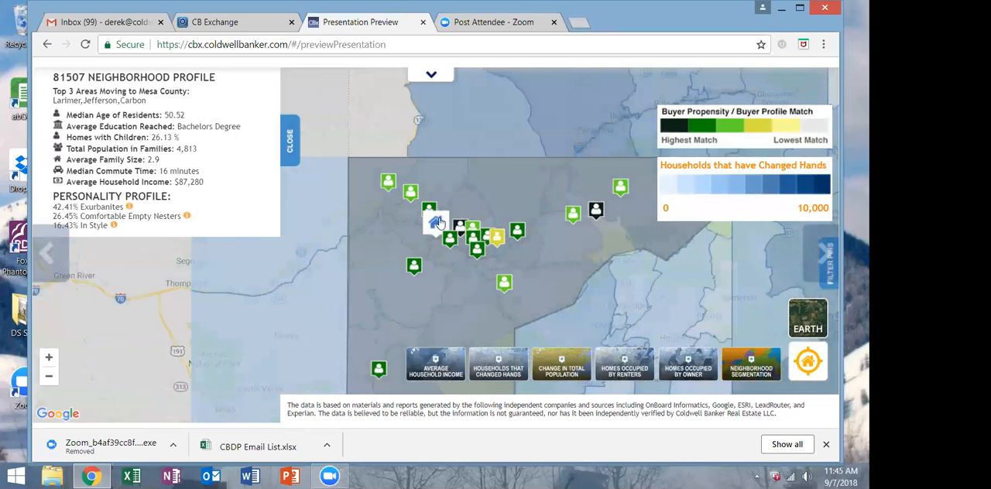
click(582, 361)
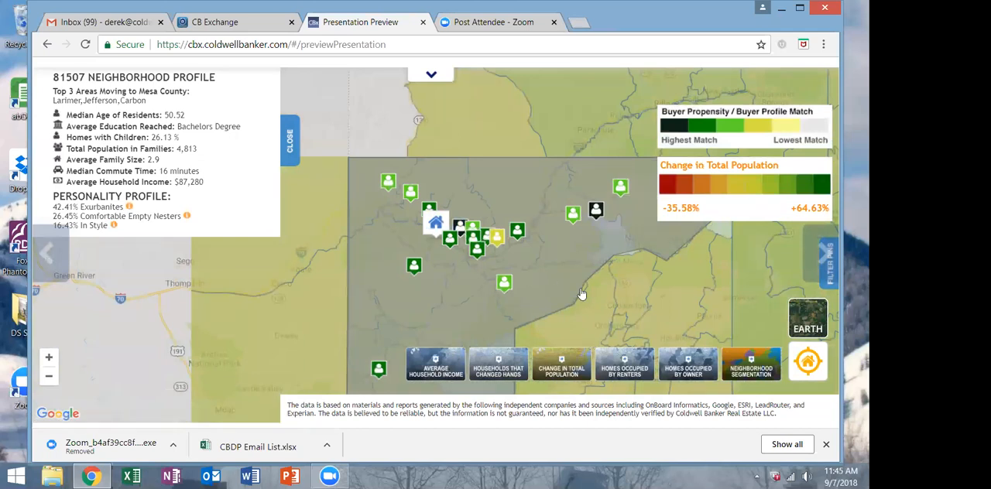
click(624, 363)
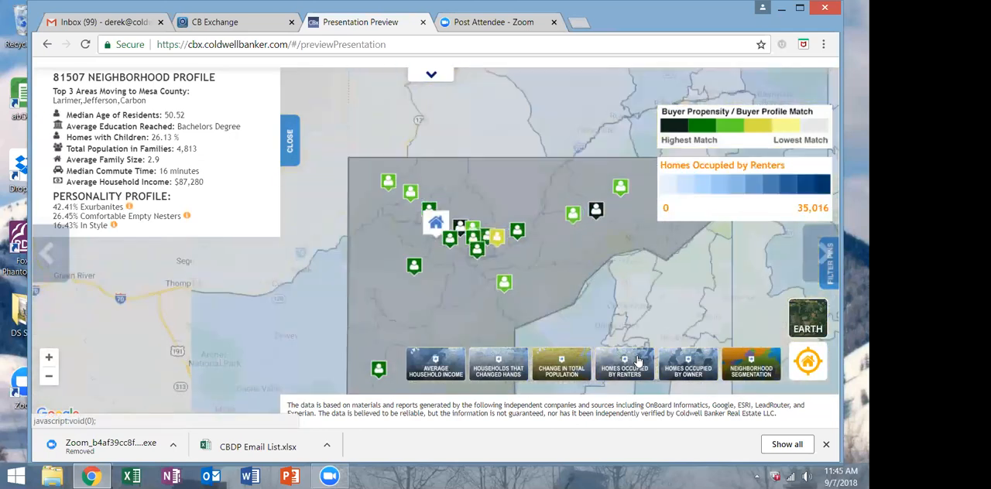
click(766, 372)
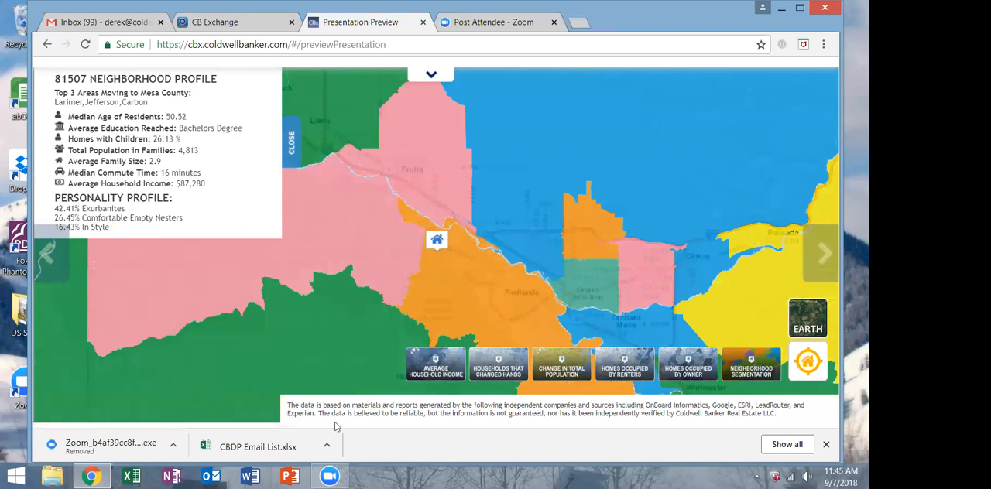
Advance through the Marketing Activities slide and review the Coldwell Banker on the Web slide, ending at the comparables map.
click(821, 254)
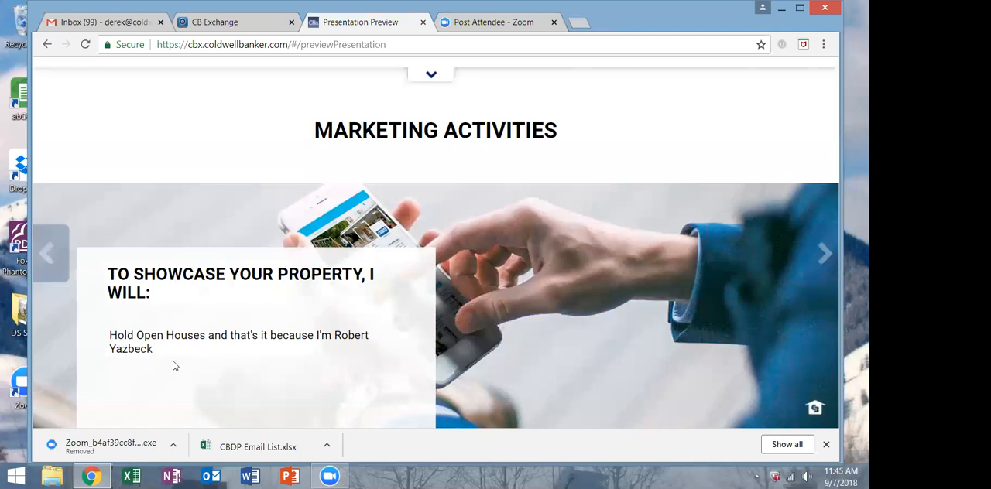
click(820, 256)
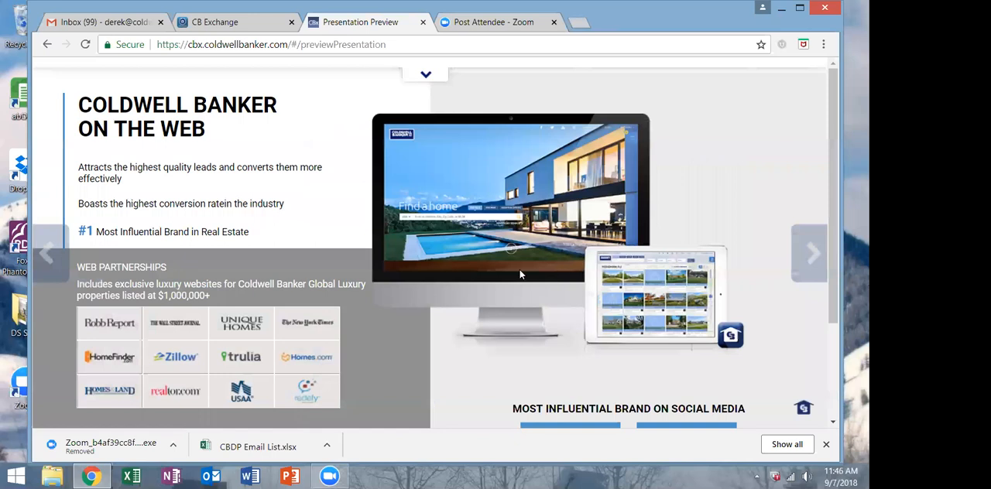
scroll(520, 275, down, 3)
scroll(520, 275, up, 3)
click(814, 258)
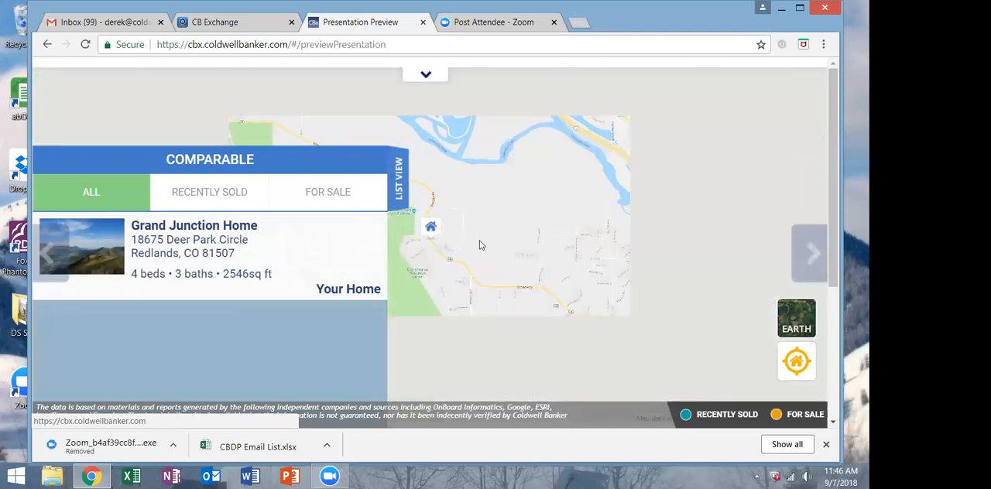
Filter the comparables list by Recently Sold and For Sale, and return it to All.
scroll(834, 238, down, 1)
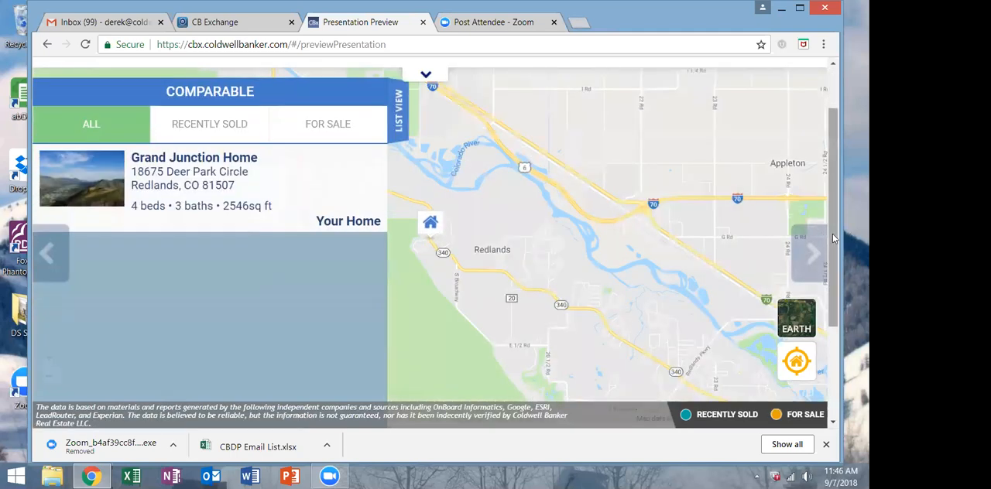
click(205, 126)
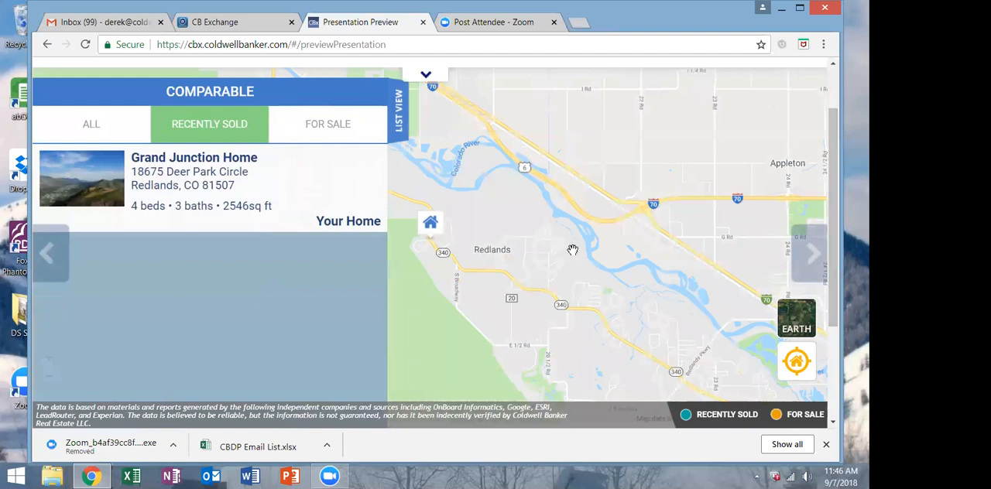
click(343, 130)
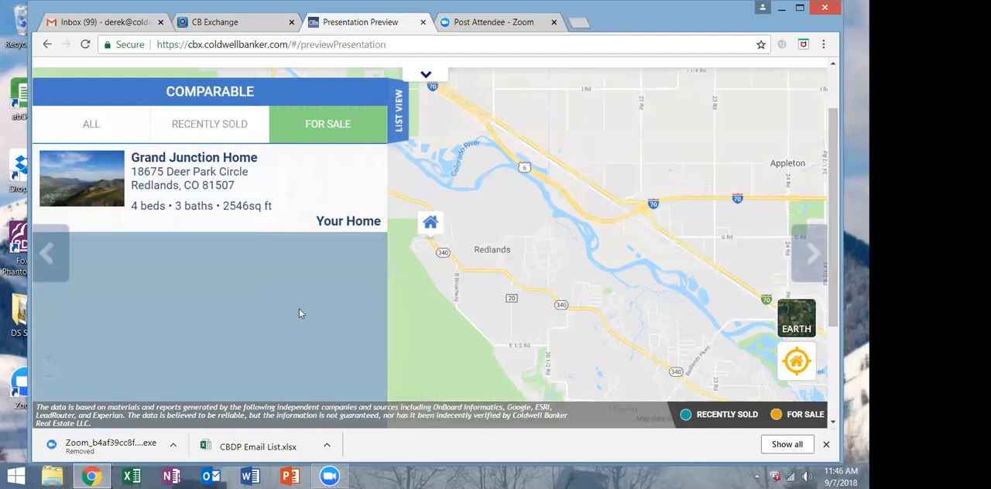
scroll(299, 309, down, 2)
scroll(299, 309, up, 3)
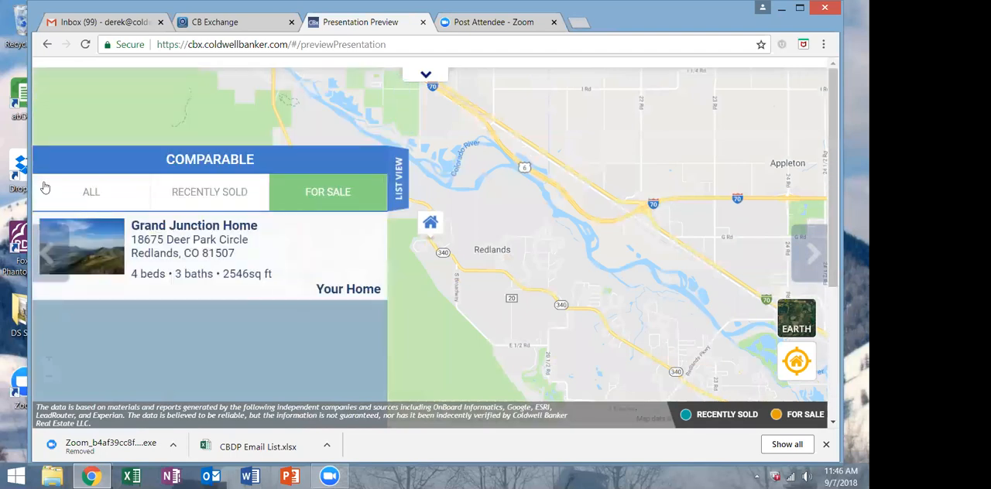
click(93, 202)
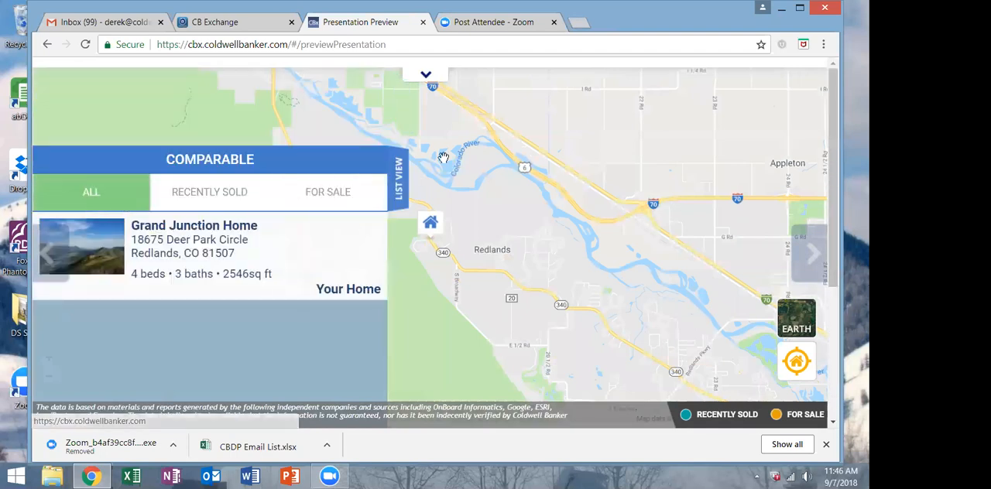
Advance past the comparables map through the recommended price and Thank You slides, and exit the preview to the slide selection.
click(816, 247)
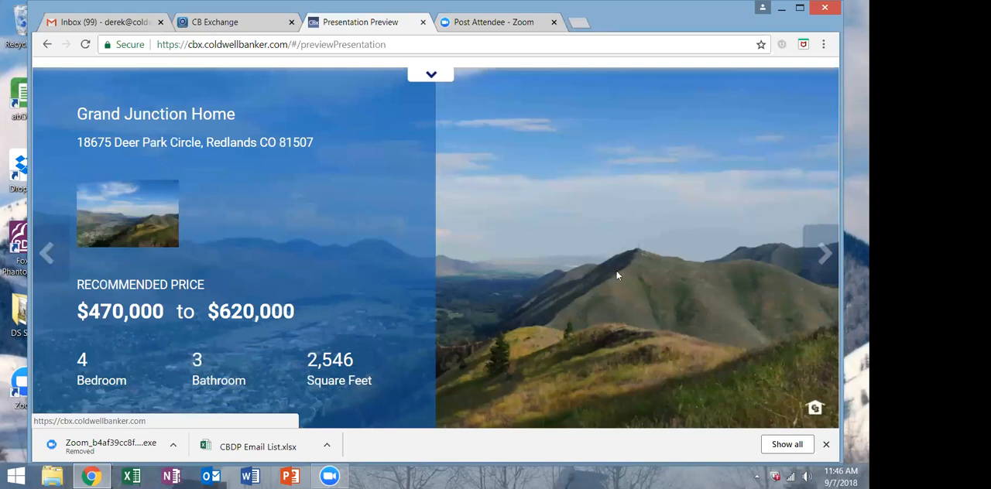
click(820, 258)
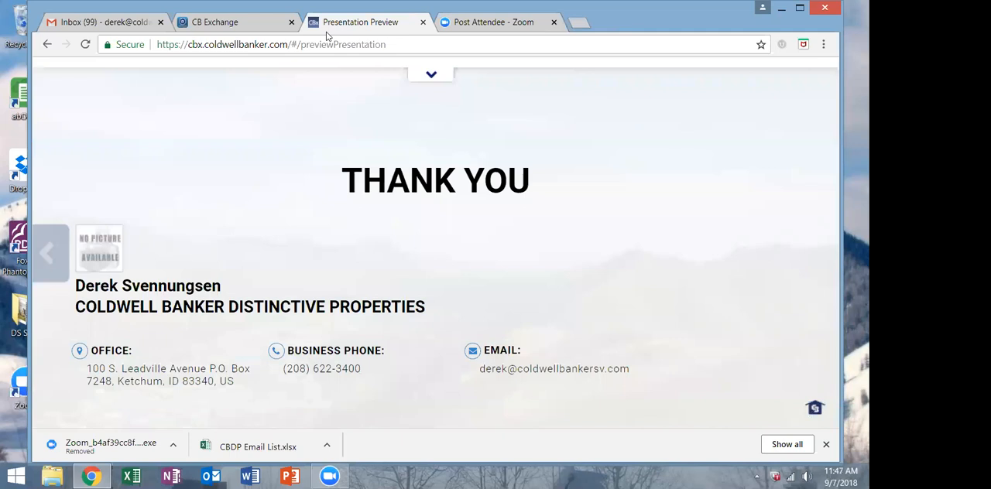
click(430, 77)
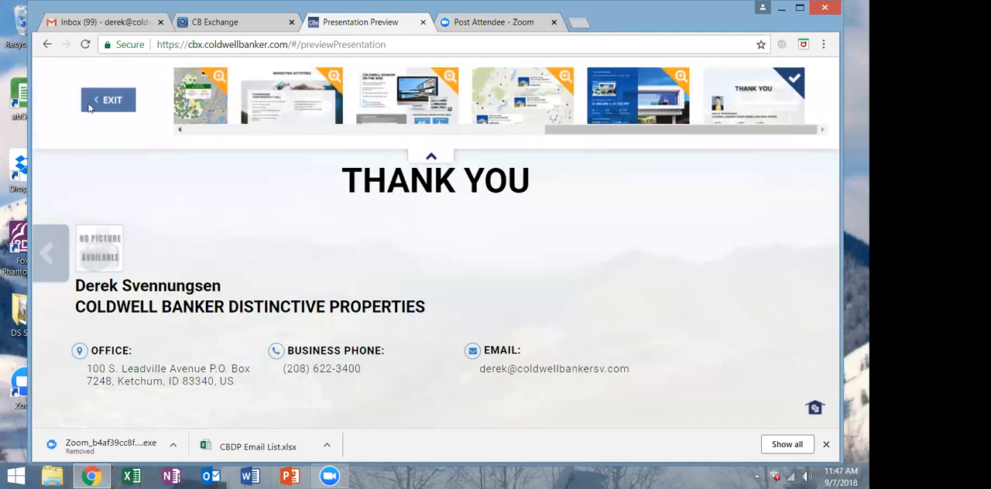
click(108, 101)
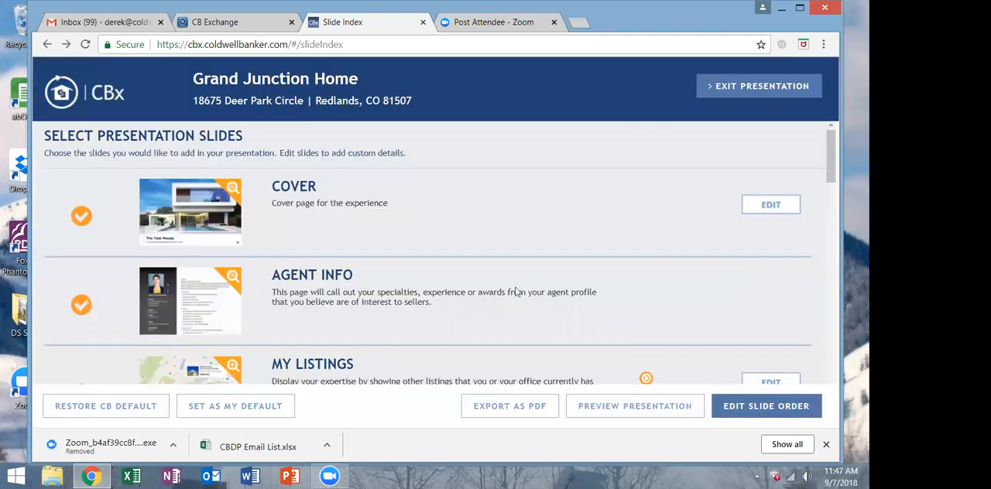
Exclude the Service Promise introduction, Service Promise buyer profile intelligence and comparable properties map slides from the presentation.
scroll(503, 314, down, 2)
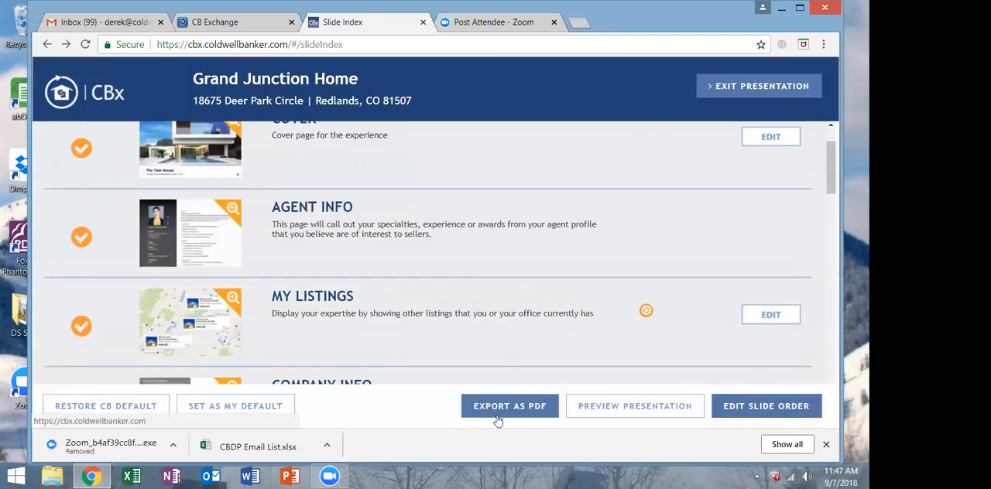
scroll(442, 357, down, 2)
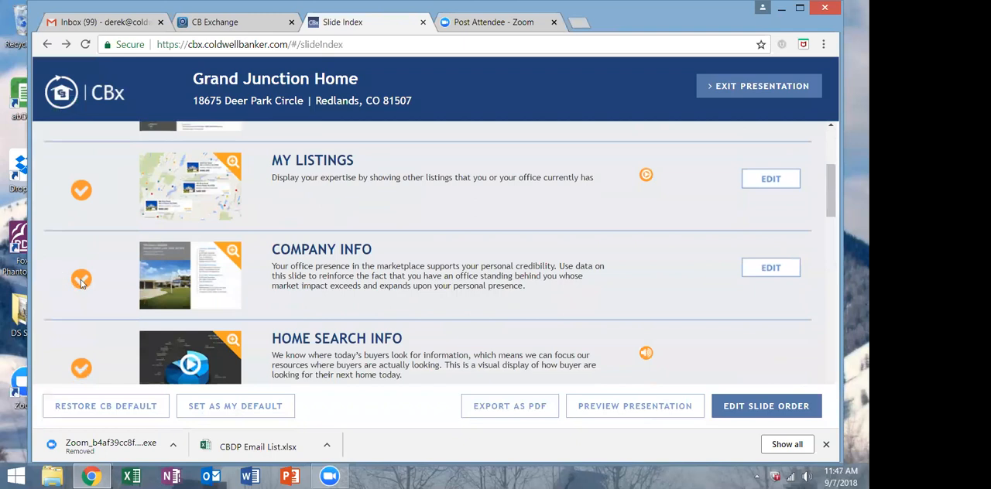
scroll(81, 282, down, 5)
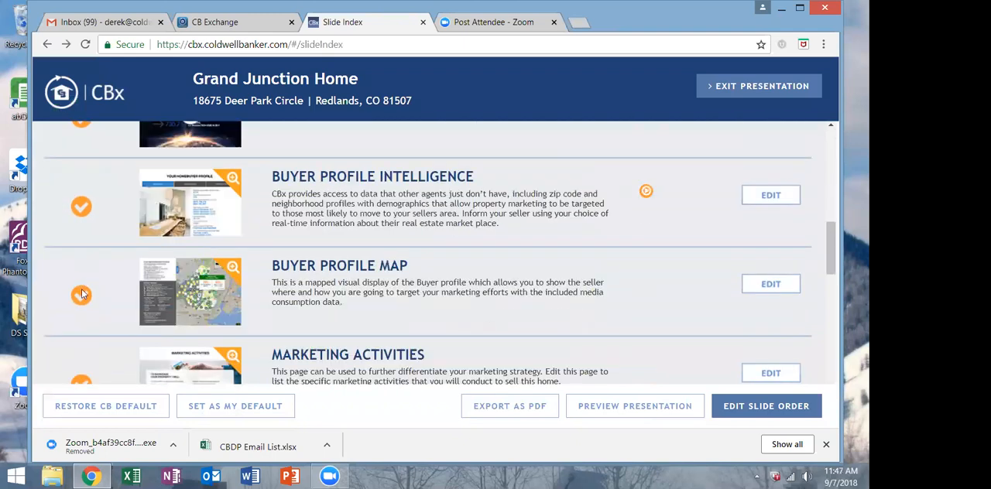
scroll(83, 294, down, 3)
scroll(83, 294, down, 2)
click(83, 295)
scroll(83, 294, down, 1)
scroll(83, 294, down, 3)
scroll(83, 294, up, 1)
click(84, 248)
scroll(99, 302, down, 1)
click(82, 265)
Exclude the Home Assessment and Custom Slide pages from the presentation.
scroll(121, 286, down, 1)
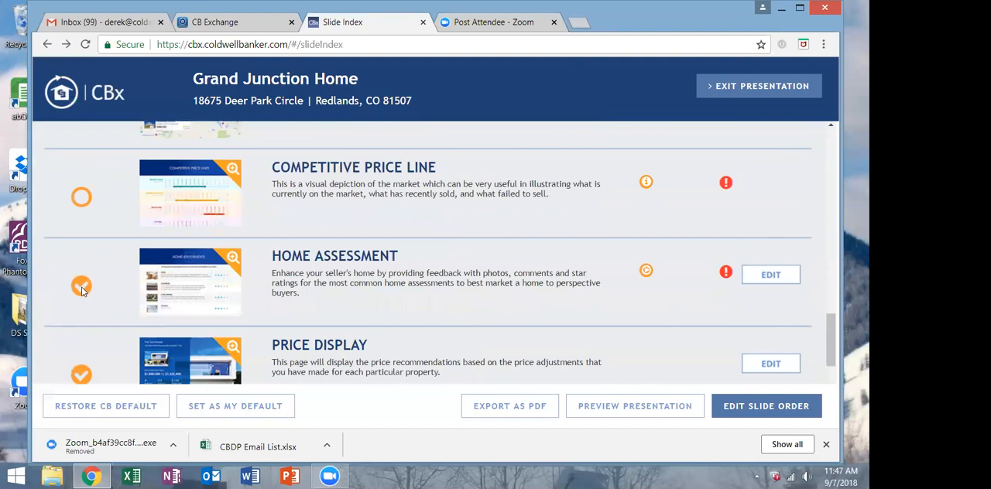
click(81, 287)
scroll(85, 292, down, 2)
scroll(86, 288, down, 2)
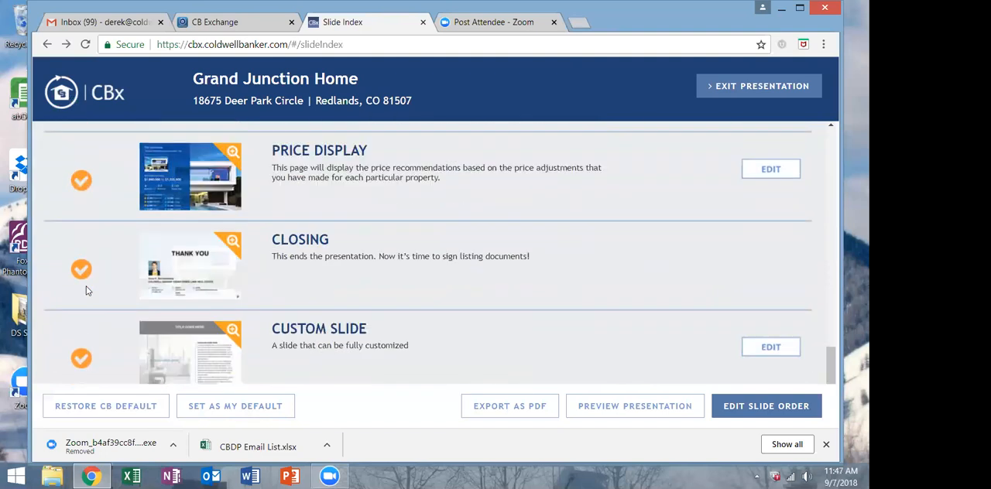
click(81, 257)
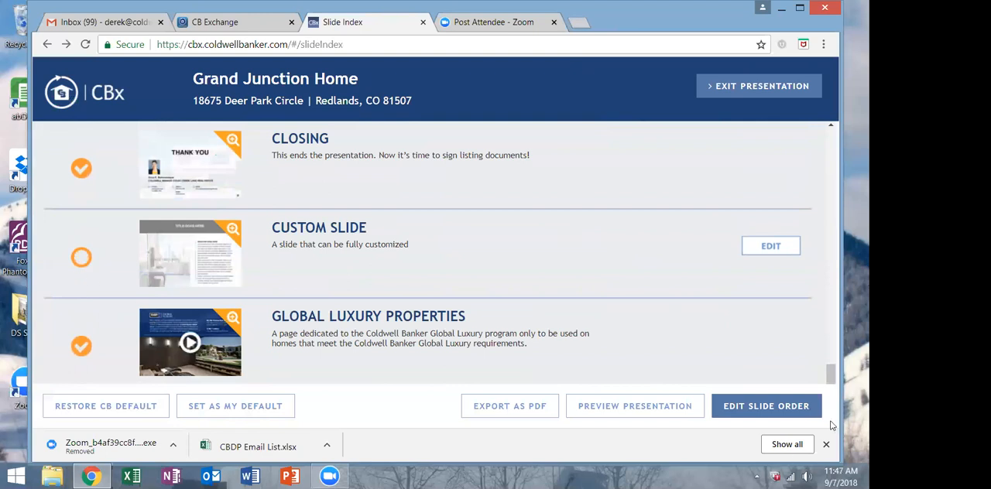
Start a PDF export of the selected slides, look over the loading page thumbnails, and exit the presentation to the dashboard.
click(507, 405)
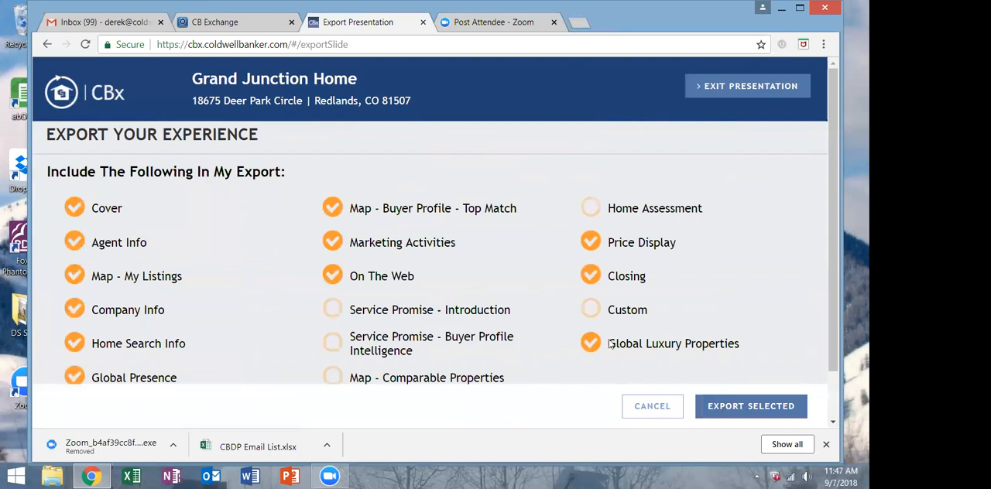
click(770, 410)
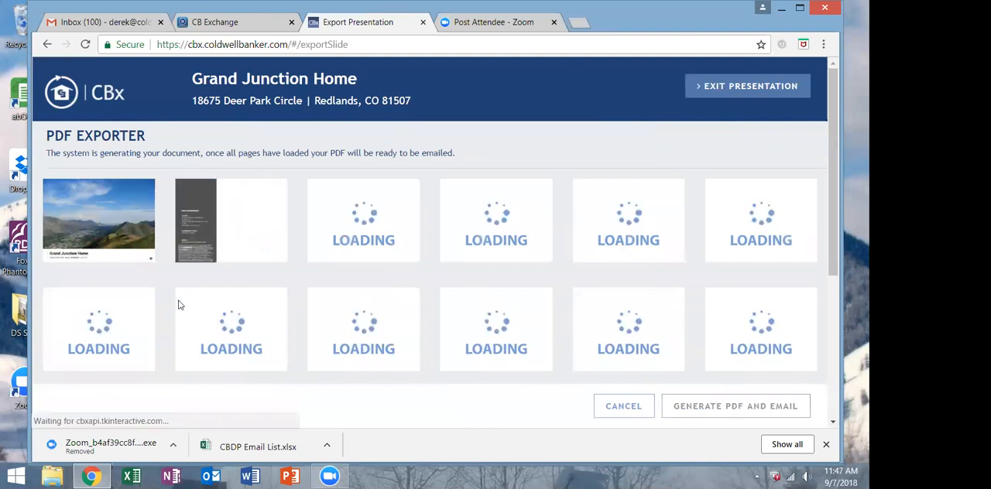
scroll(489, 343, down, 3)
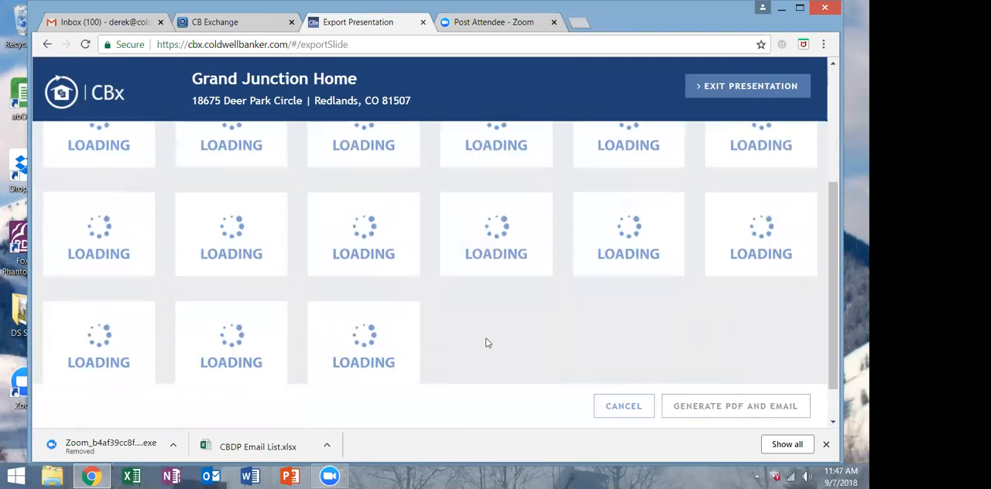
scroll(486, 343, up, 3)
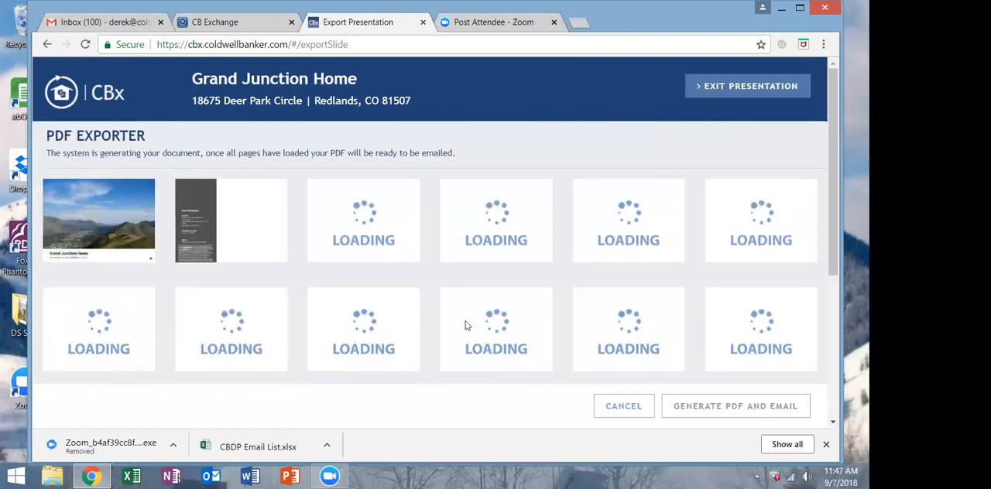
click(749, 87)
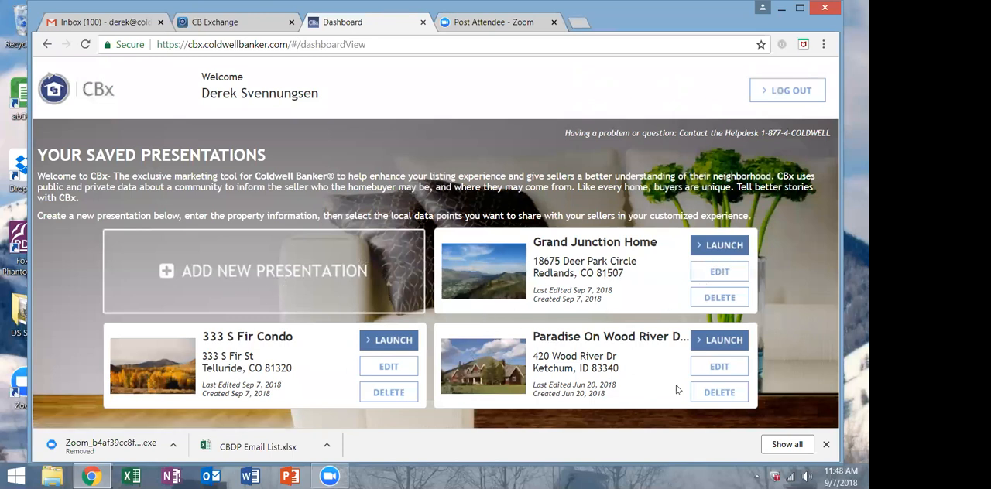
Delete the saved Paradise On Wood River presentation and launch the Grand Junction Home presentation.
click(719, 394)
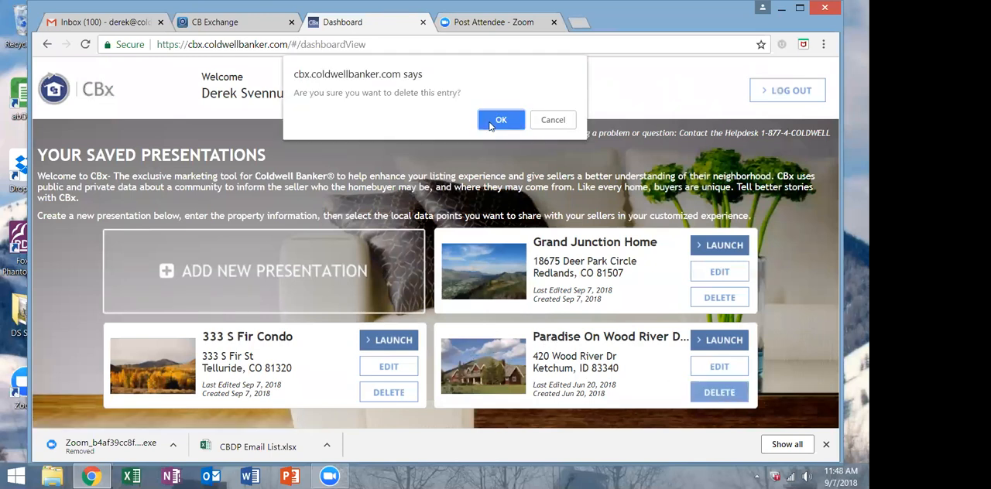
click(493, 116)
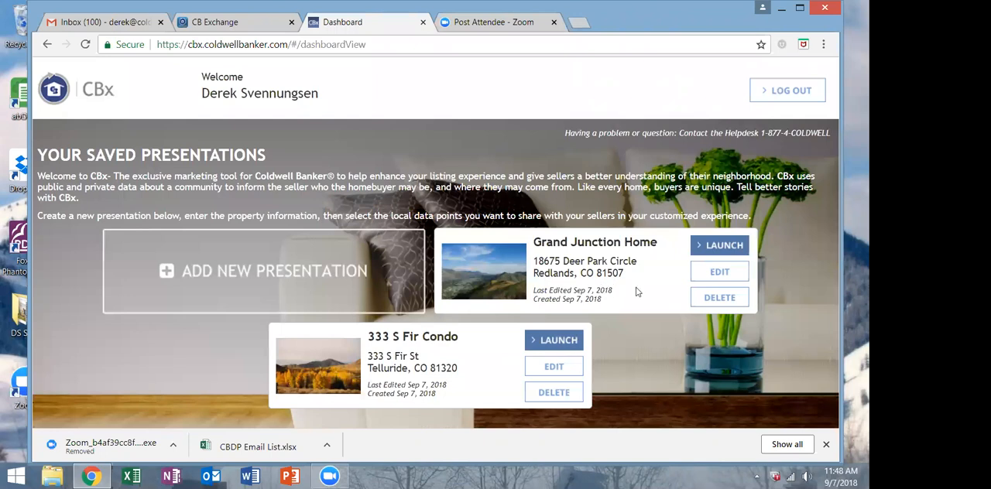
click(723, 246)
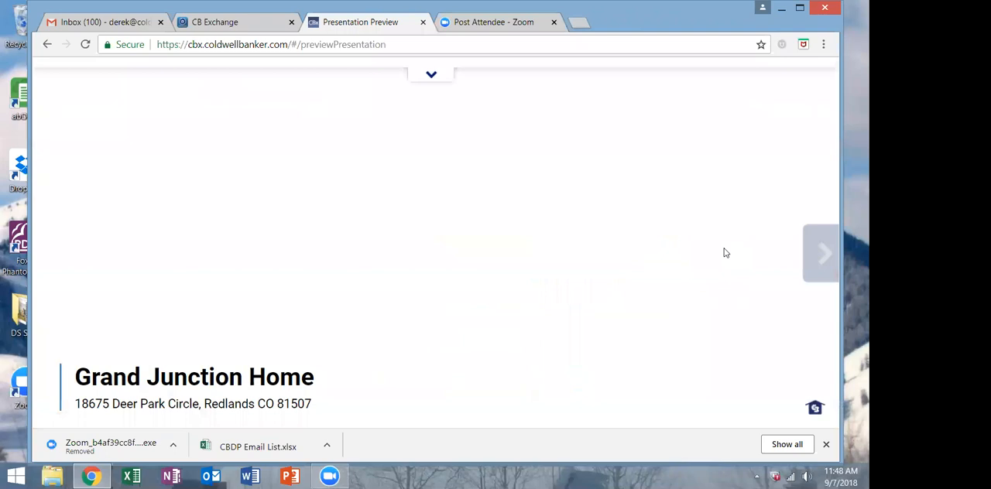